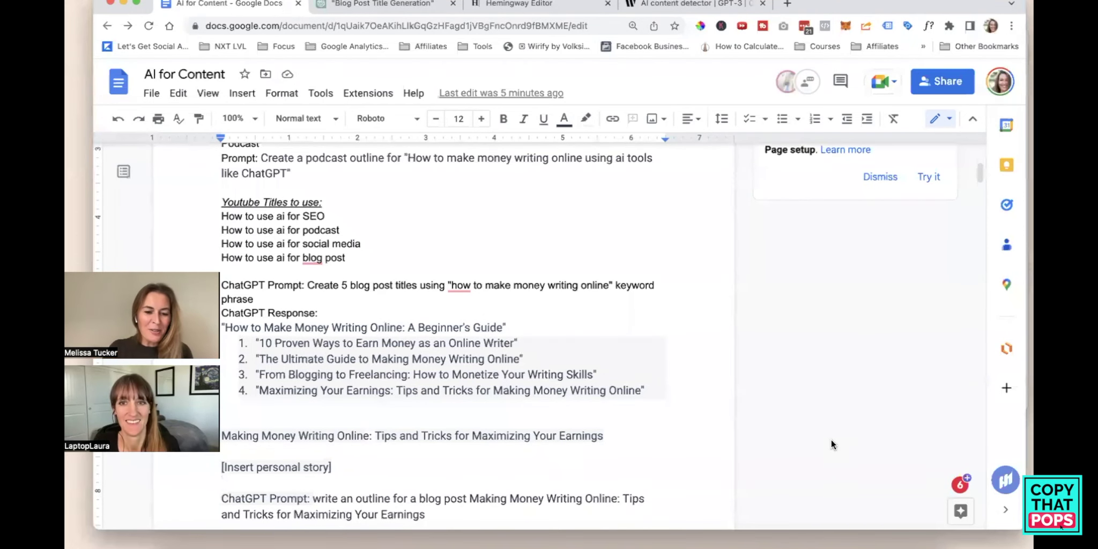
Reload the ChatGPT page to start a fresh empty chat
scroll(590, 381, "down", 15)
scroll(590, 380, "down", 5)
scroll(590, 380, "up", 20)
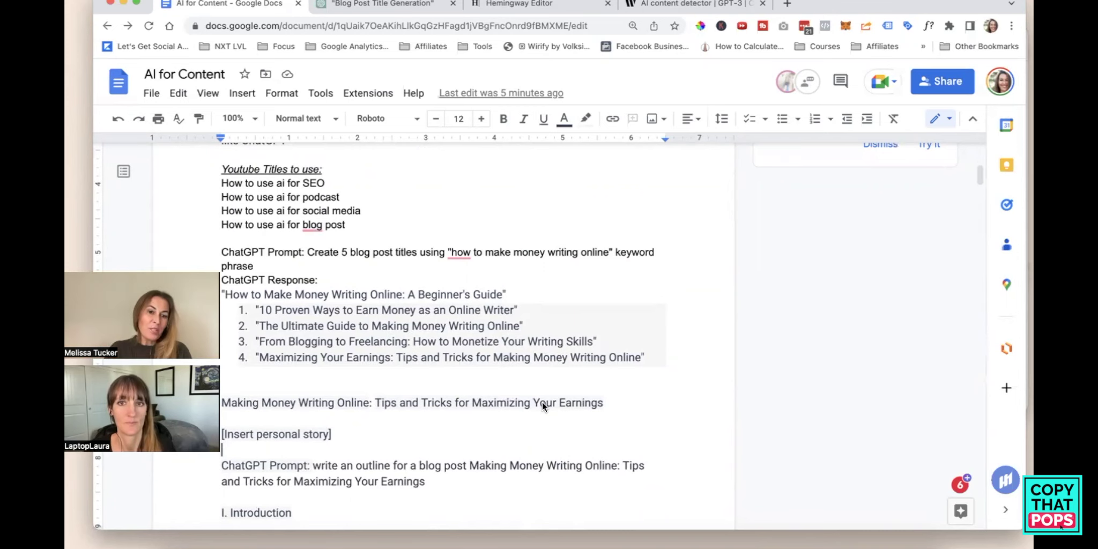
scroll(542, 402, "up", 2)
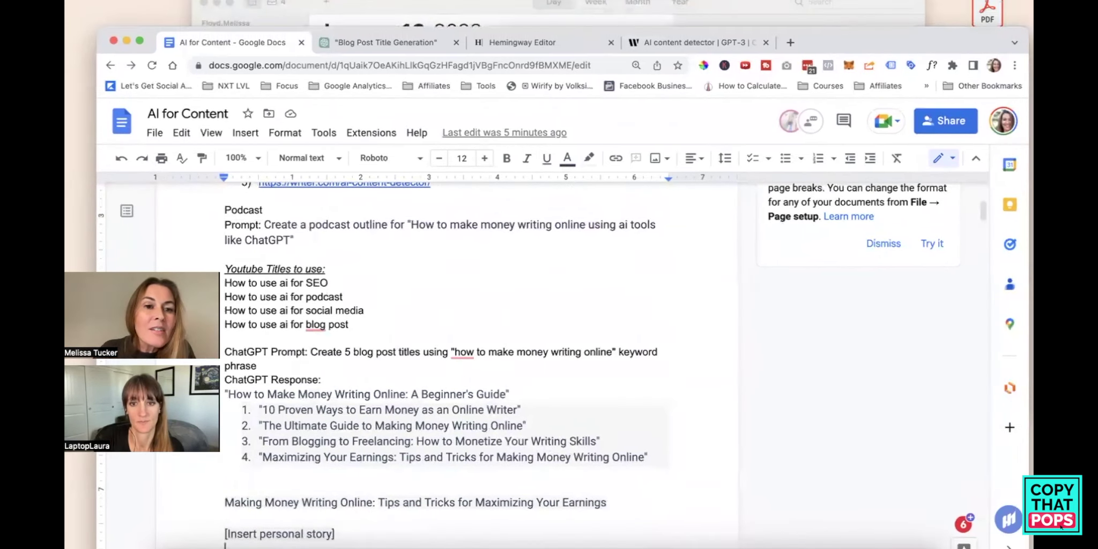
left_click(362, 43)
scroll(767, 370, "down", 5)
key("super+r")
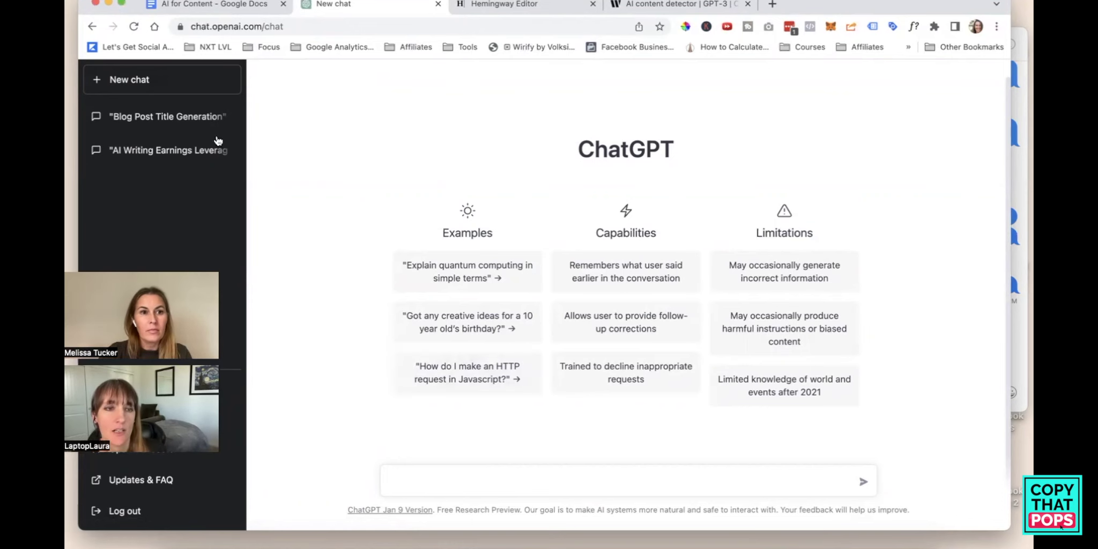
Select the 'Making Money Writing Online…' blog title heading in the AI for Content document
left_click(193, 8)
scroll(367, 436, "down", 2)
scroll(369, 436, "up", 2)
scroll(369, 437, "down", 4)
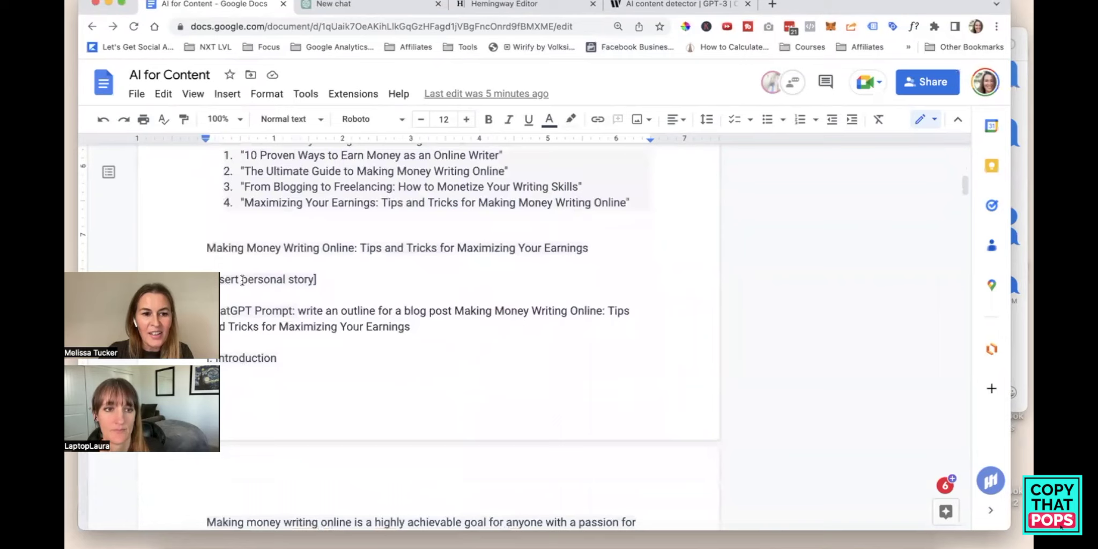
left_click_drag(195, 254, 593, 251)
key("super+c")
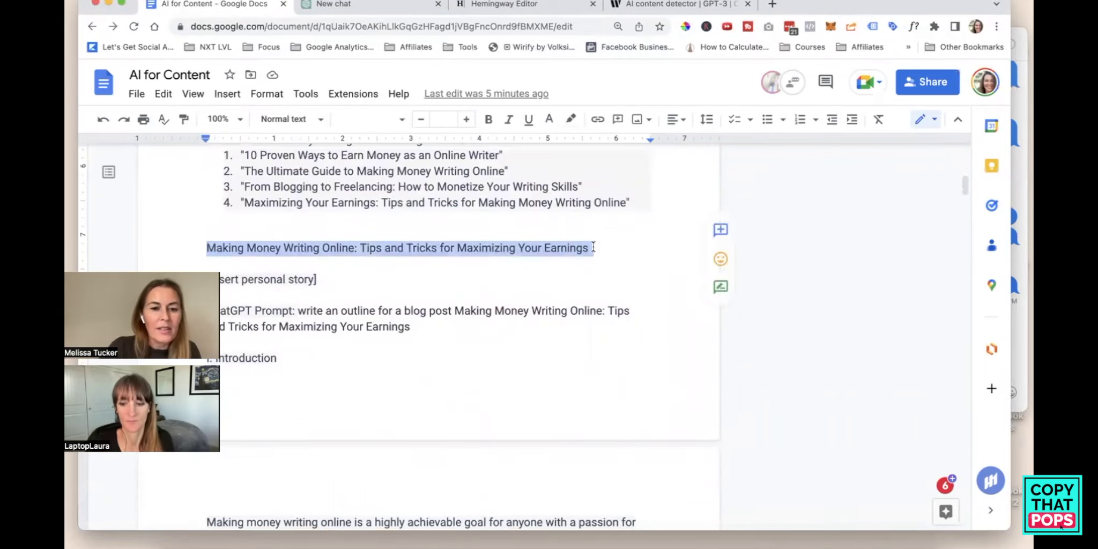
left_click_drag(426, 8, 427, 46)
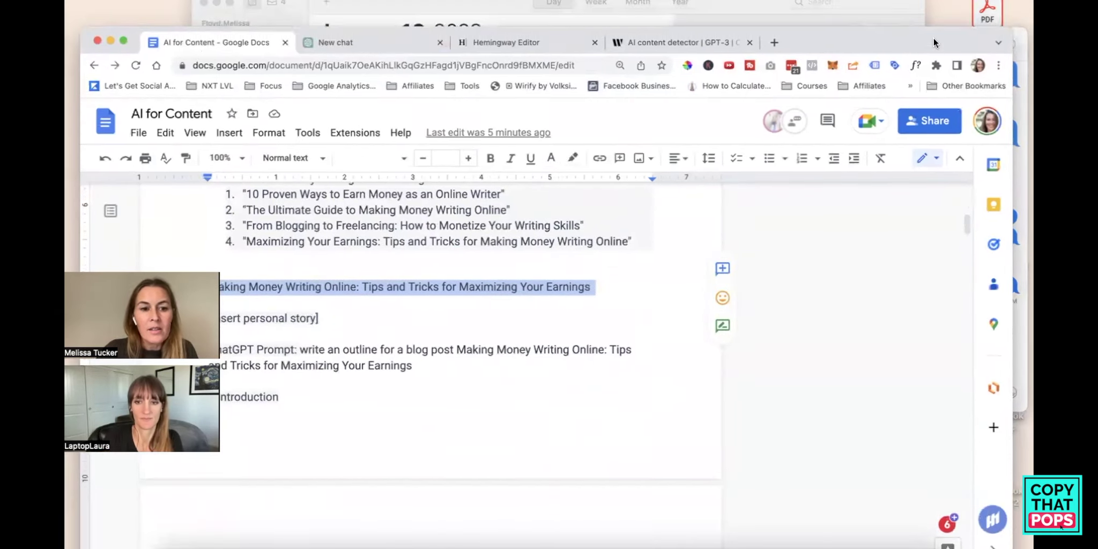
Ask ChatGPT to 'write a twitter tweet promoting blog post on' the pasted blog title
left_click(377, 40)
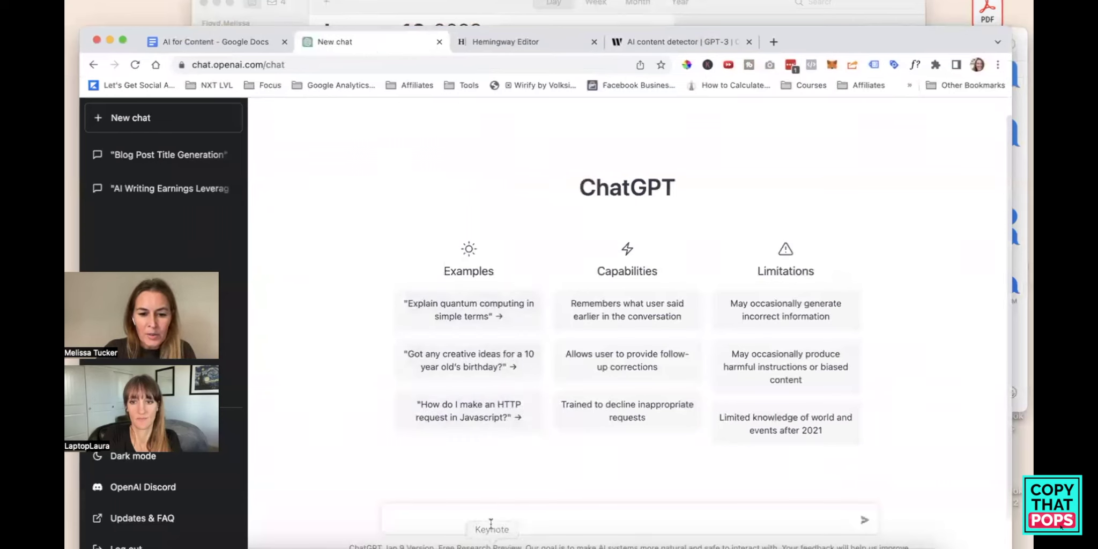
type("write a twit")
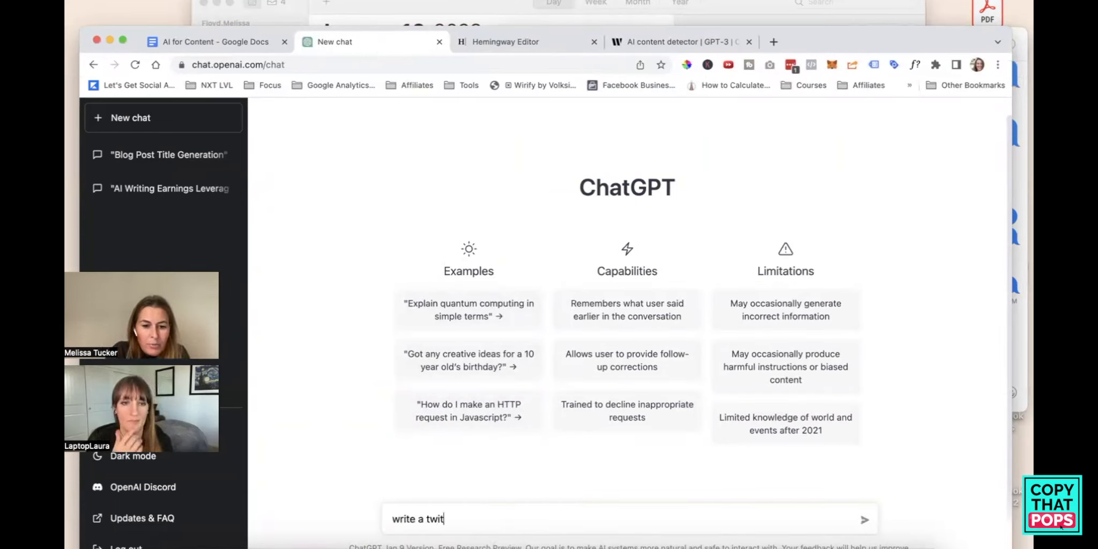
type("te r tweet")
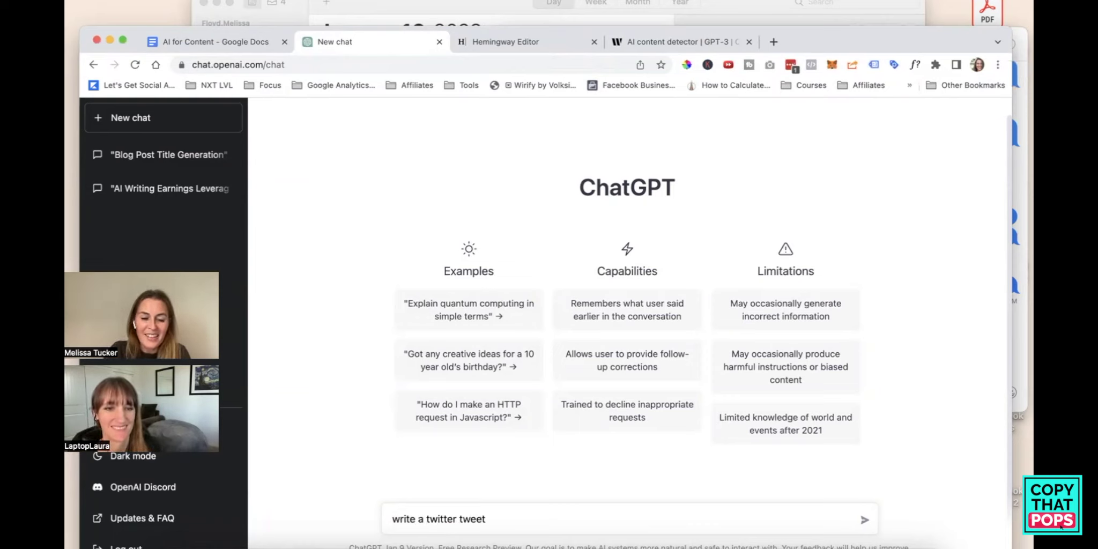
type(" promo")
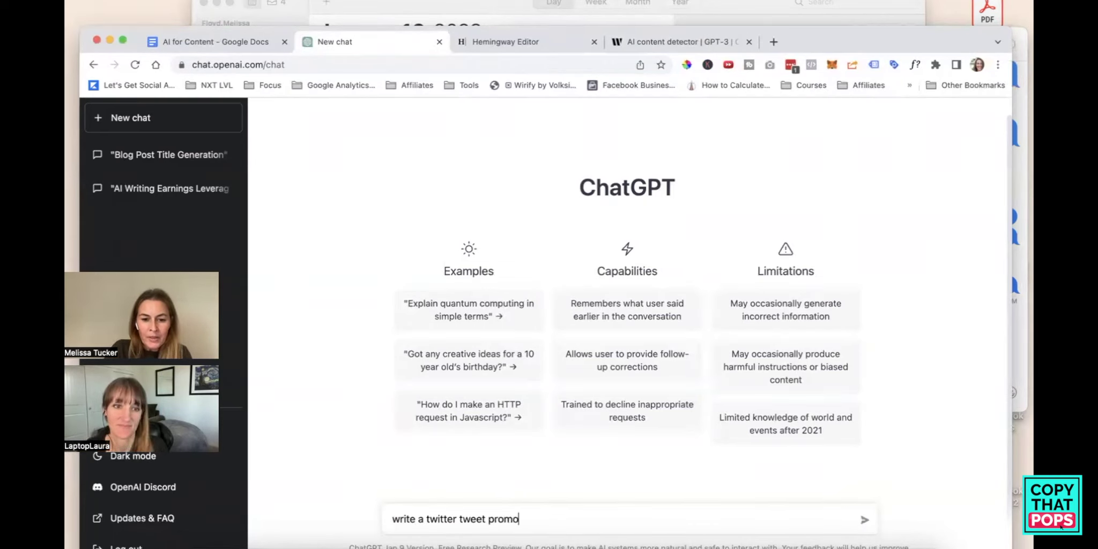
type("tting blogp")
type(" post on")
key("super+v")
key("Return")
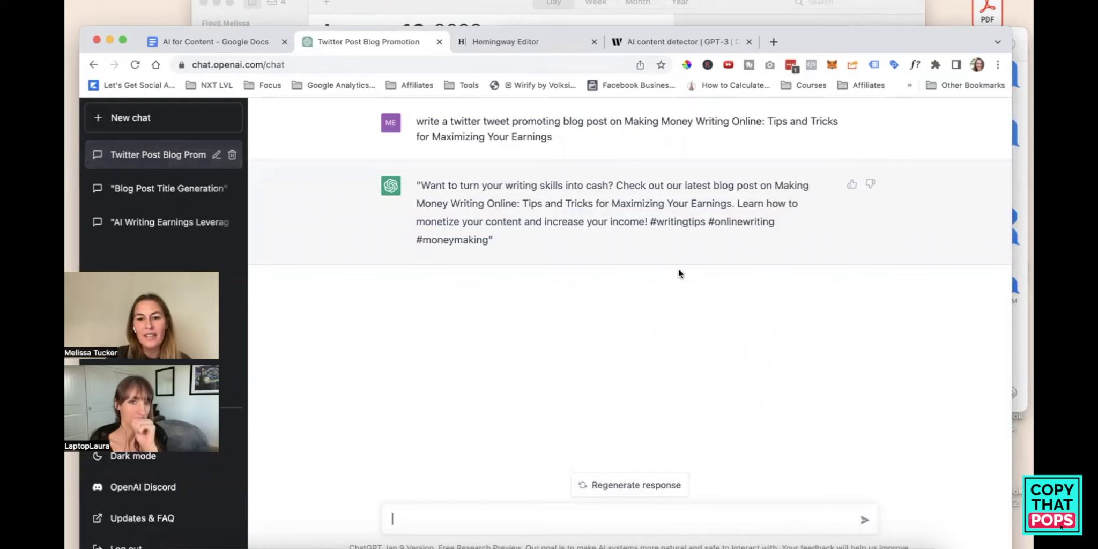
Reuse that prompt to request 10 promotional tweets, then select the first tweet reply
left_click_drag(564, 137, 415, 119)
key("ctrl+c")
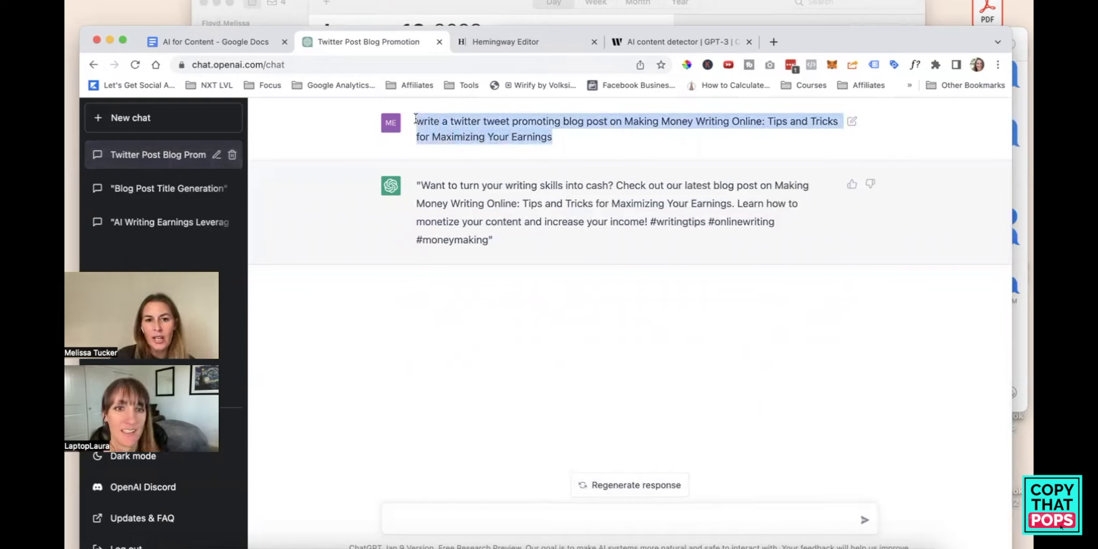
left_click(449, 515)
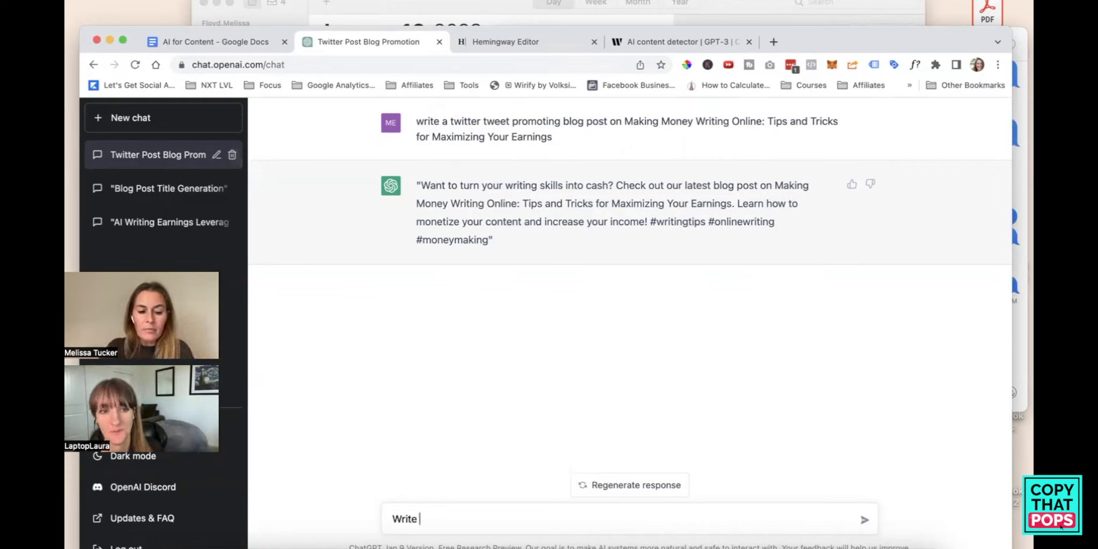
type("10")
key("ctrl+v")
left_click_drag(434, 504, 464, 504)
key("BackSpace")
key("Return")
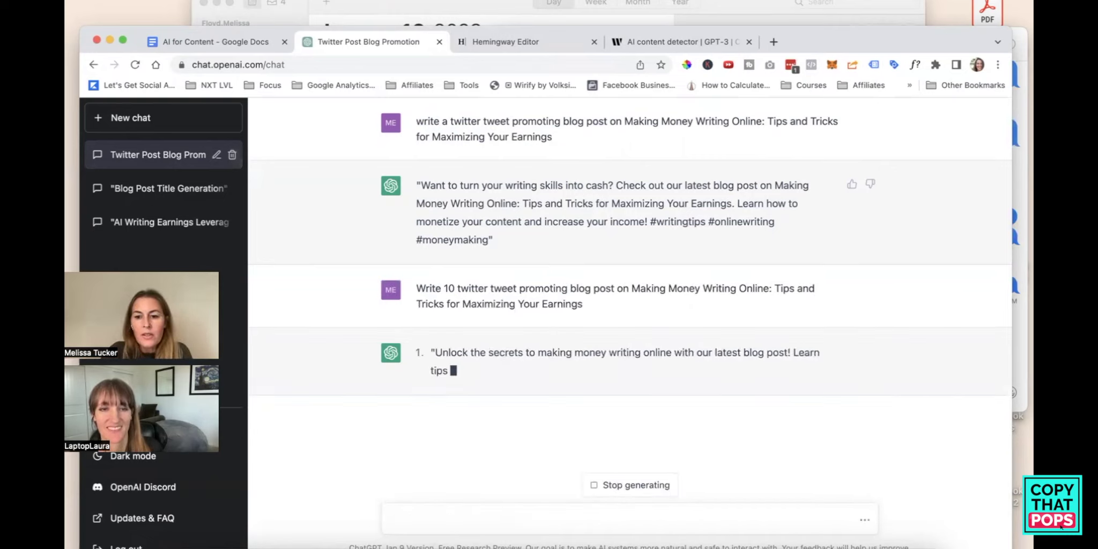
left_click_drag(410, 179, 504, 243)
key("super+c")
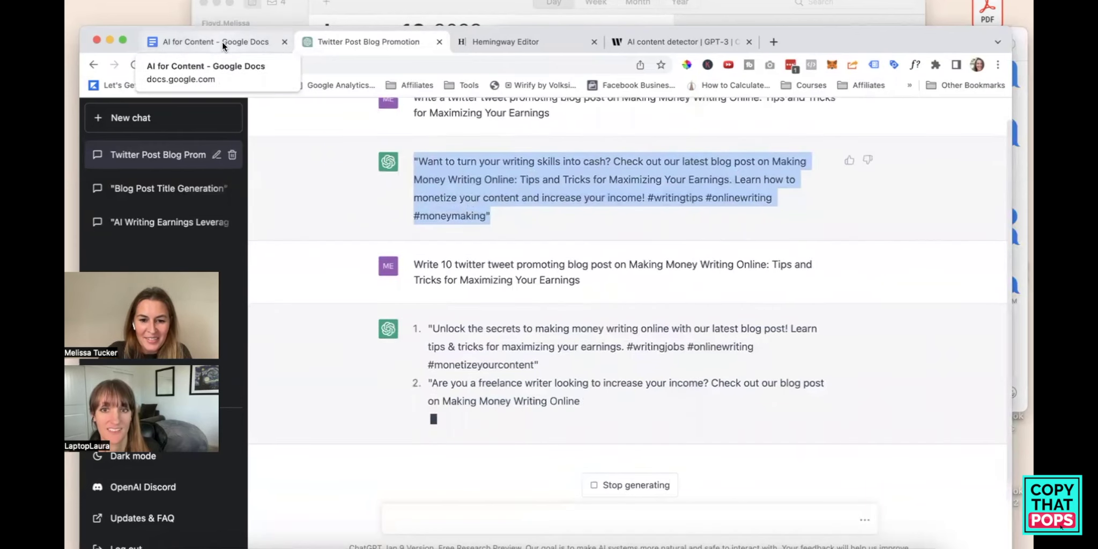
Add a 'Twitter:' heading below the YouTube titles and paste the promotional tweet beneath it
left_click(222, 41)
scroll(429, 321, "up", 5)
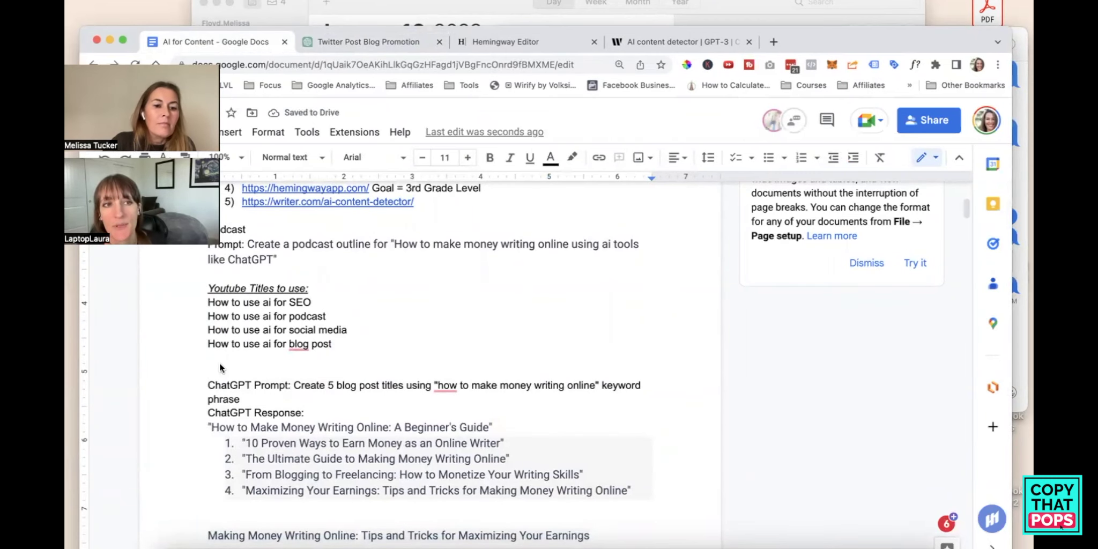
key("Return")
type("Twit")
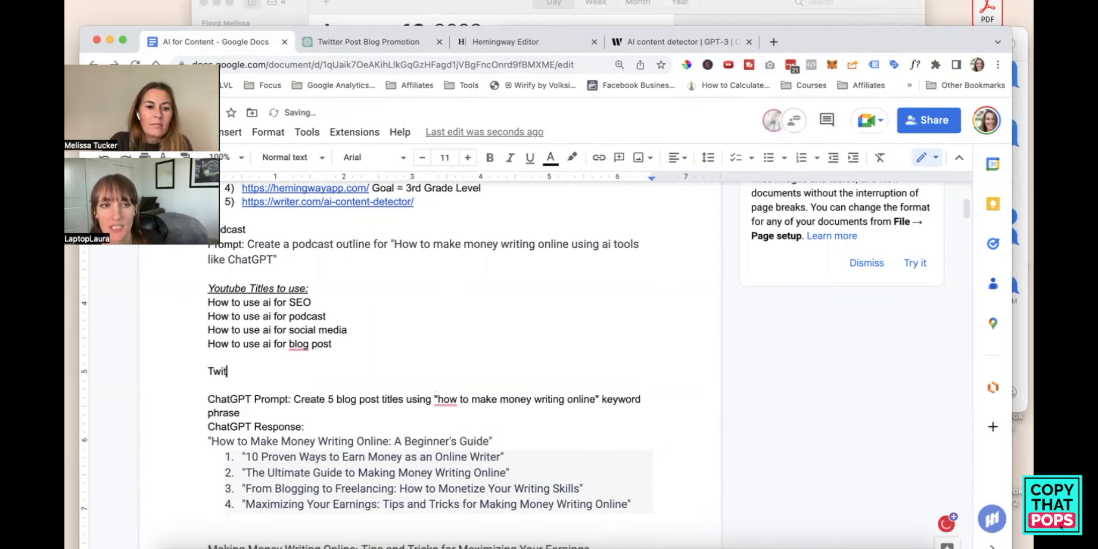
type("ter:")
key("Return")
key("super+v")
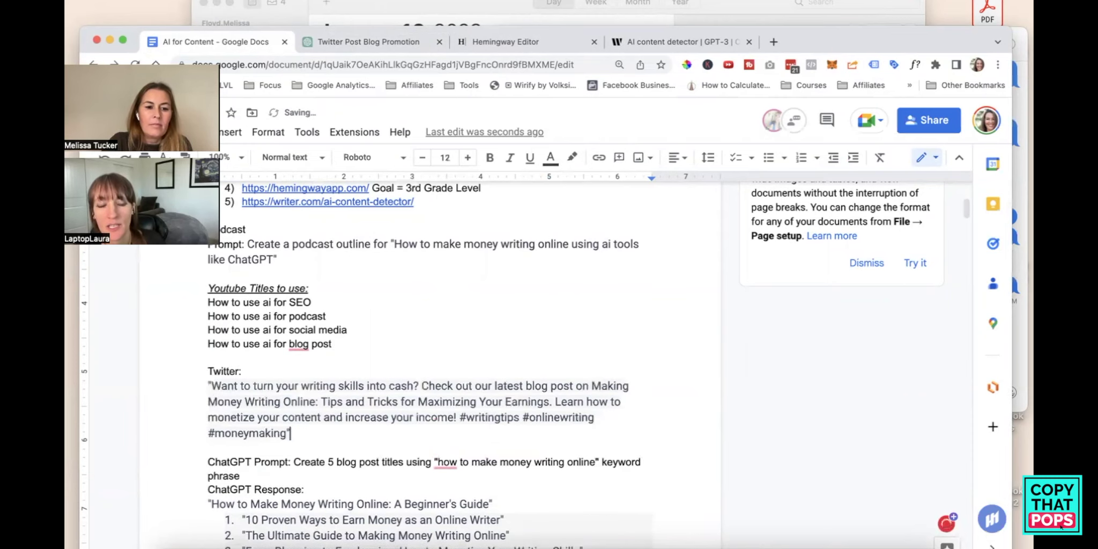
left_click(335, 43)
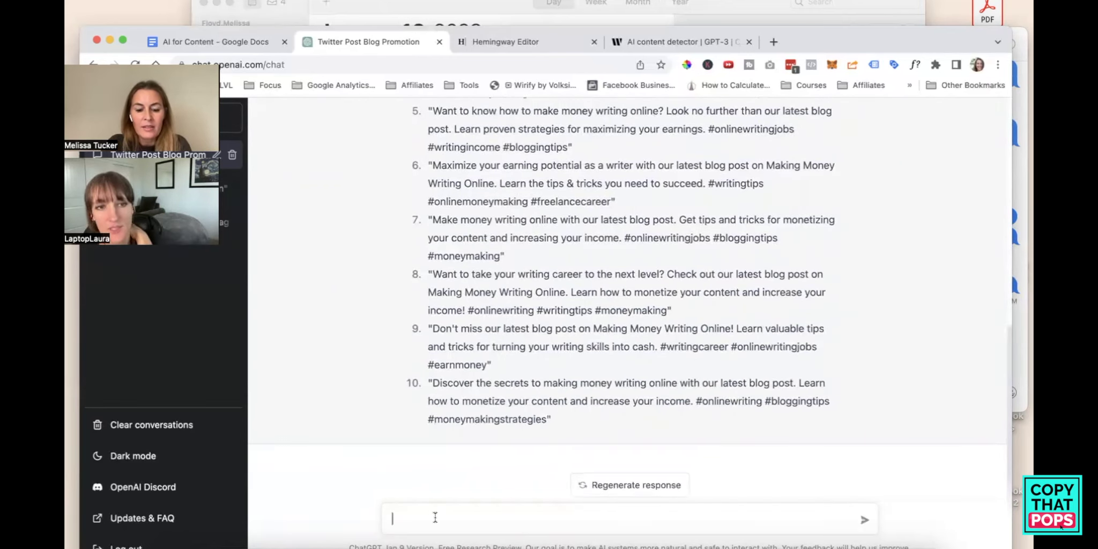
Clear the message box and resend the first tweet prompt with 'funny' inserted after 'a'
key("super+v")
left_click_drag(713, 531, 333, 479)
key("BackSpace")
scroll(332, 338, "up", 8)
left_click_drag(553, 137, 413, 121)
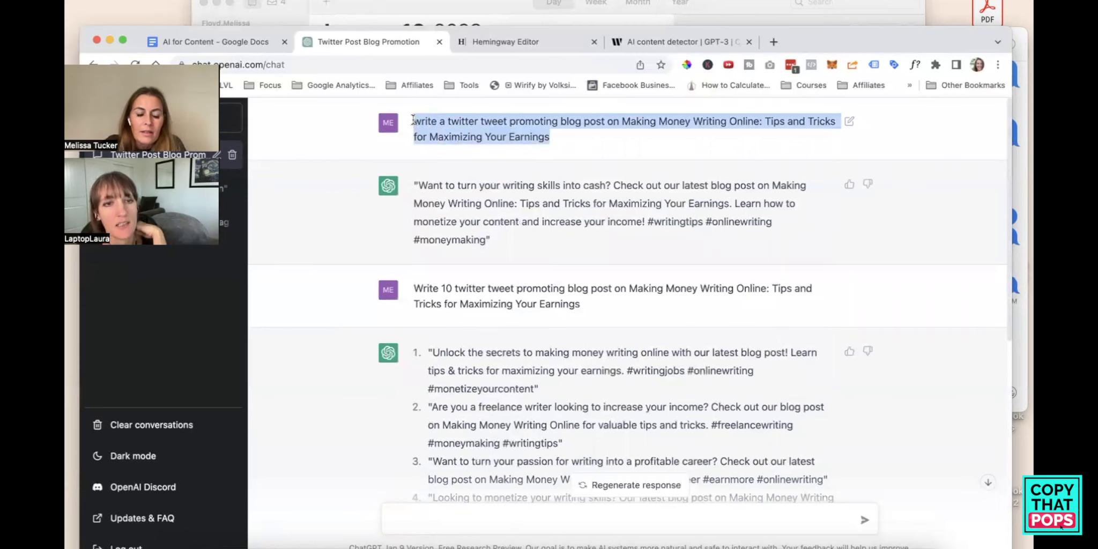
key("super+c")
scroll(590, 321, "down", 10)
left_click(453, 511)
key("super+v")
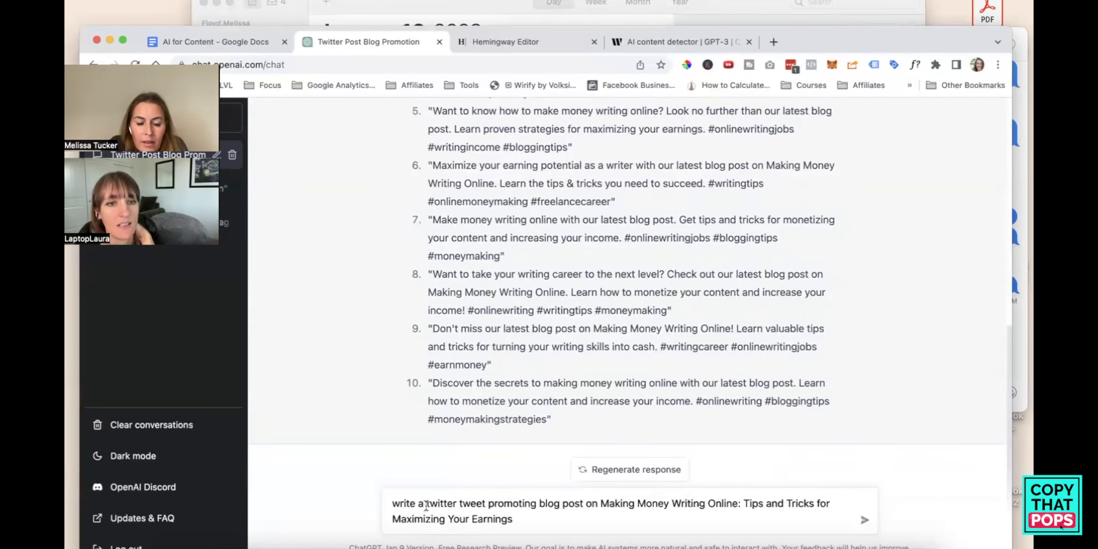
left_click(425, 504)
type("funny")
key("Return")
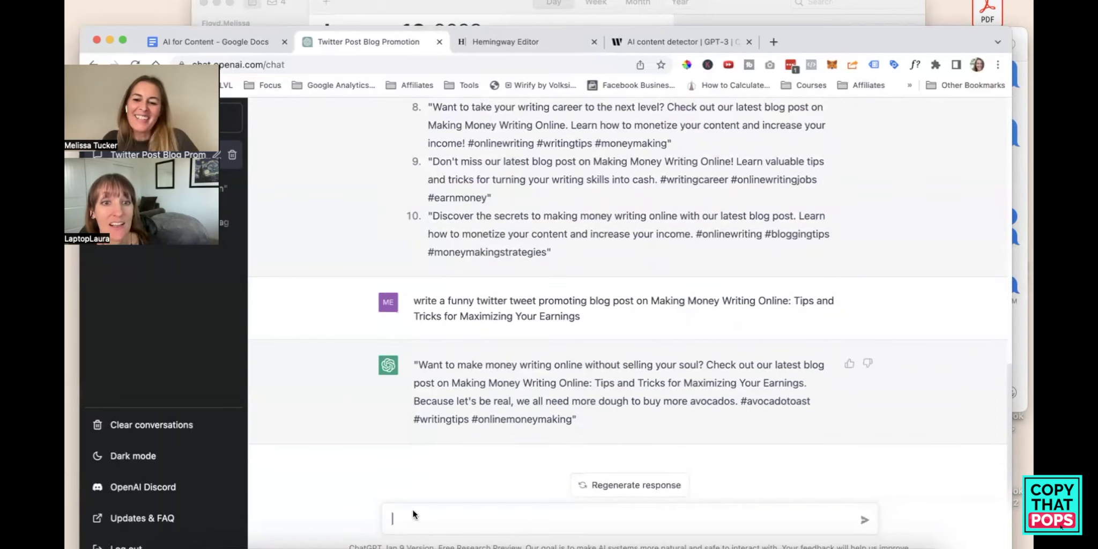
Copy ChatGPT's list of ten tweets into the AI for Content document
left_click_drag(552, 252, 434, 359)
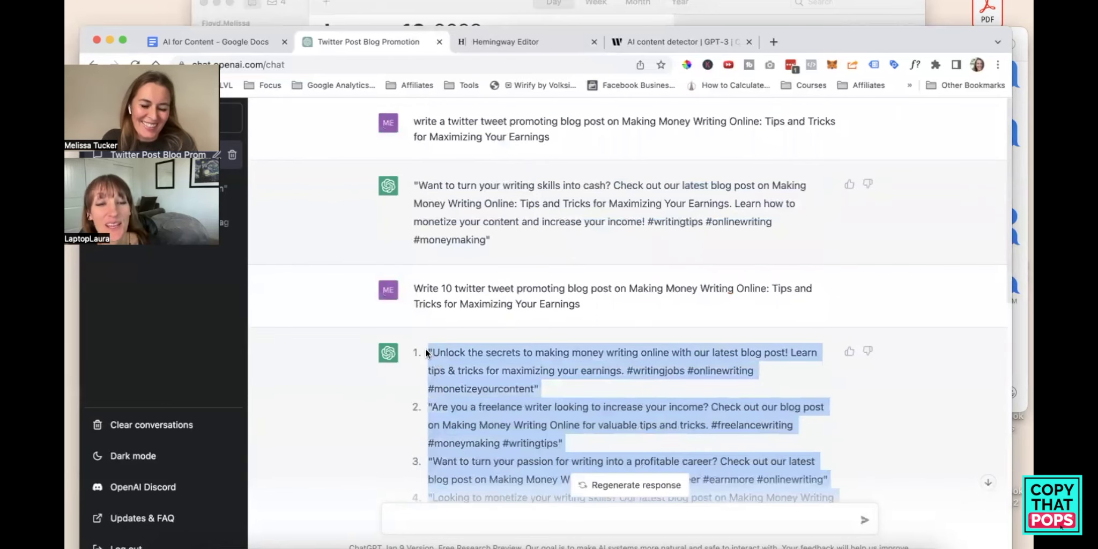
left_click(252, 45)
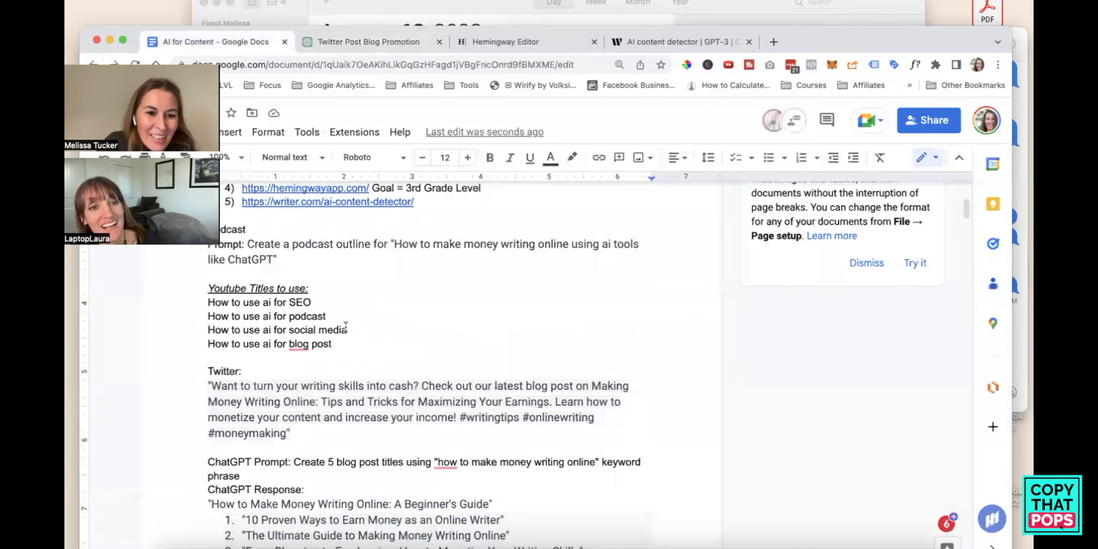
scroll(349, 351, "up", 2)
key("ctrl+v")
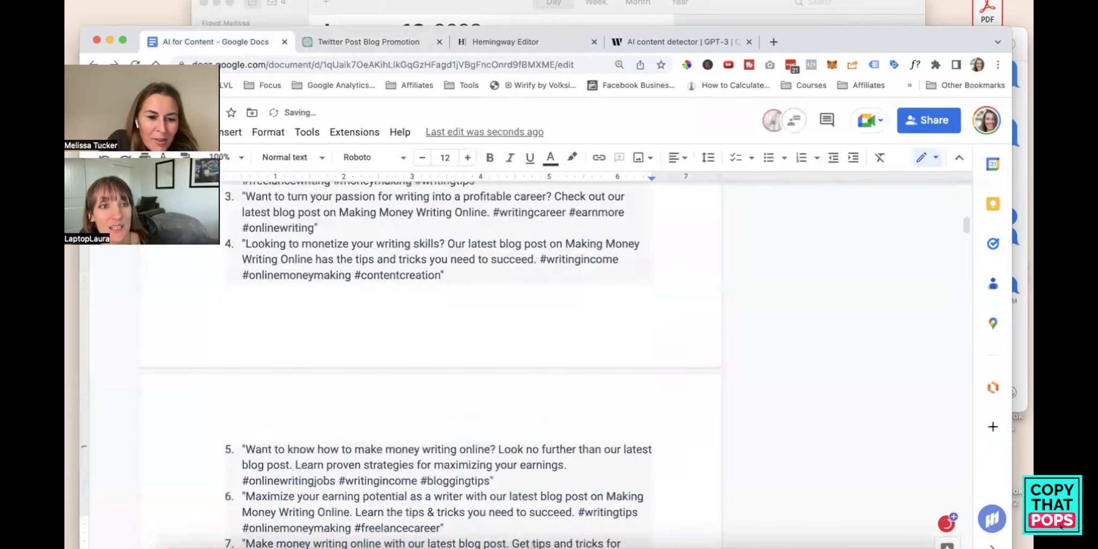
left_click(355, 43)
Paste the funny avocado tweet below the tweet list in the document
scroll(530, 443, "down", 5)
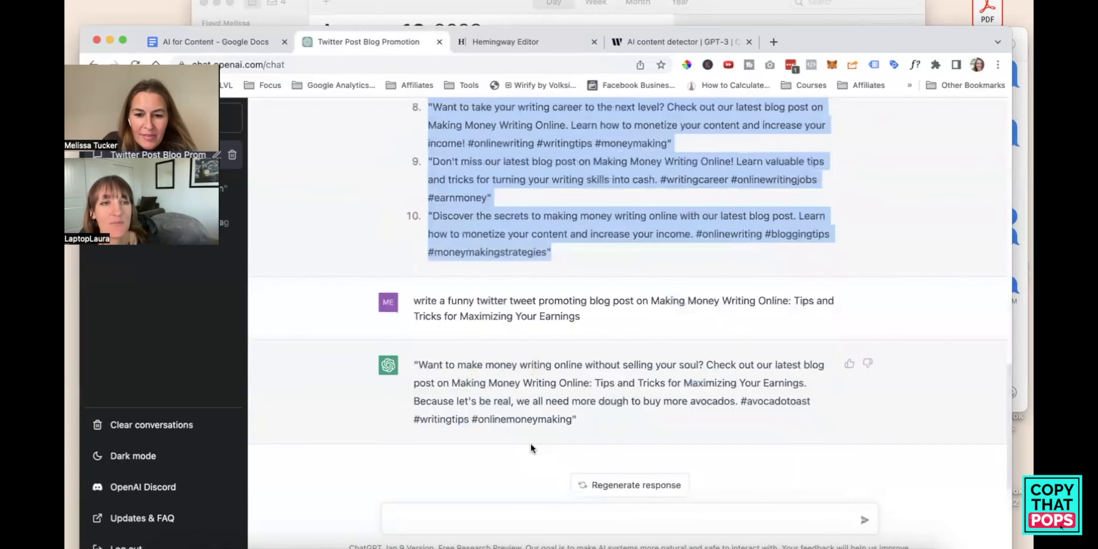
left_click_drag(575, 422, 405, 361)
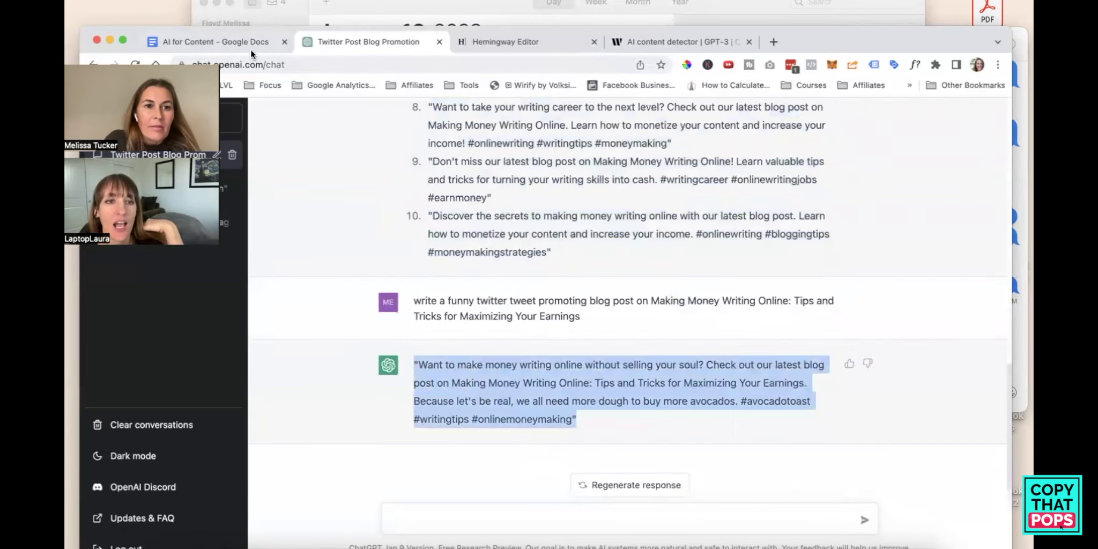
left_click(250, 45)
left_click(417, 451)
key("ctrl+v")
left_click(362, 46)
left_click(494, 512)
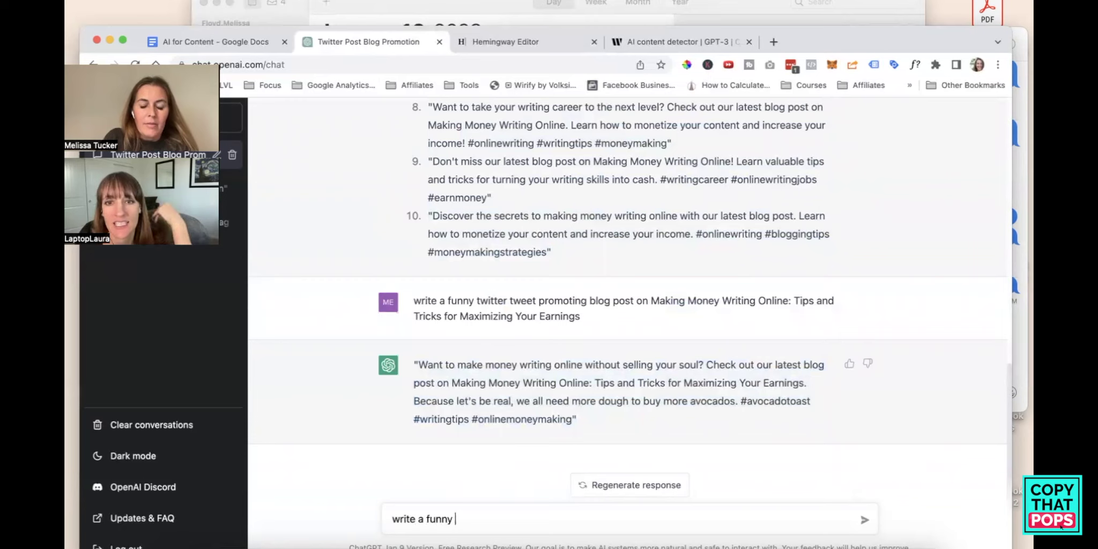
Send the request 'write a funny tweet geared at 90's kids'
type("write a funny tweet geared at 90's kids")
key("cmd+v")
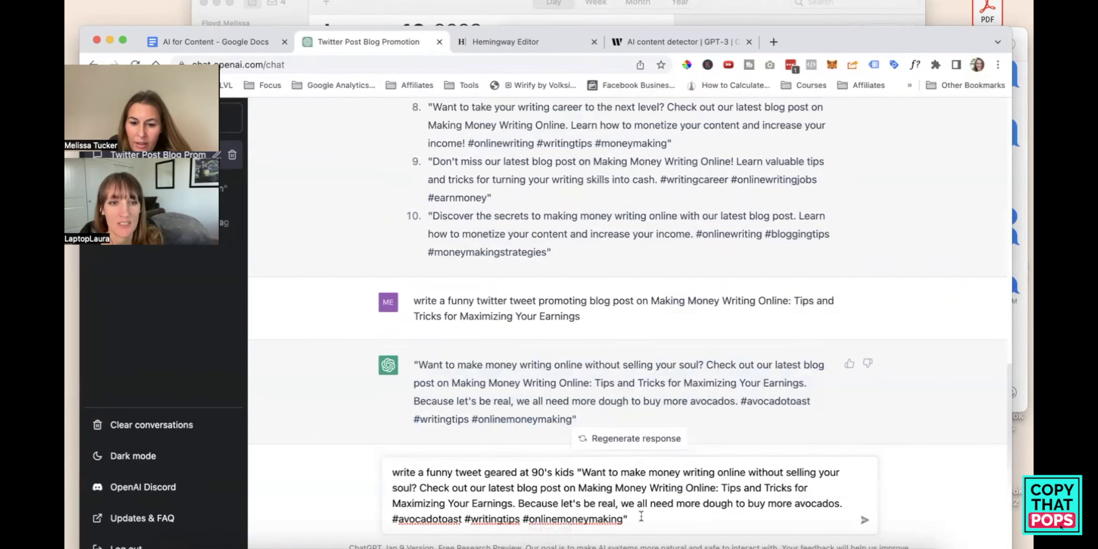
left_click_drag(640, 517, 578, 472)
key("BackSpace")
key("Return")
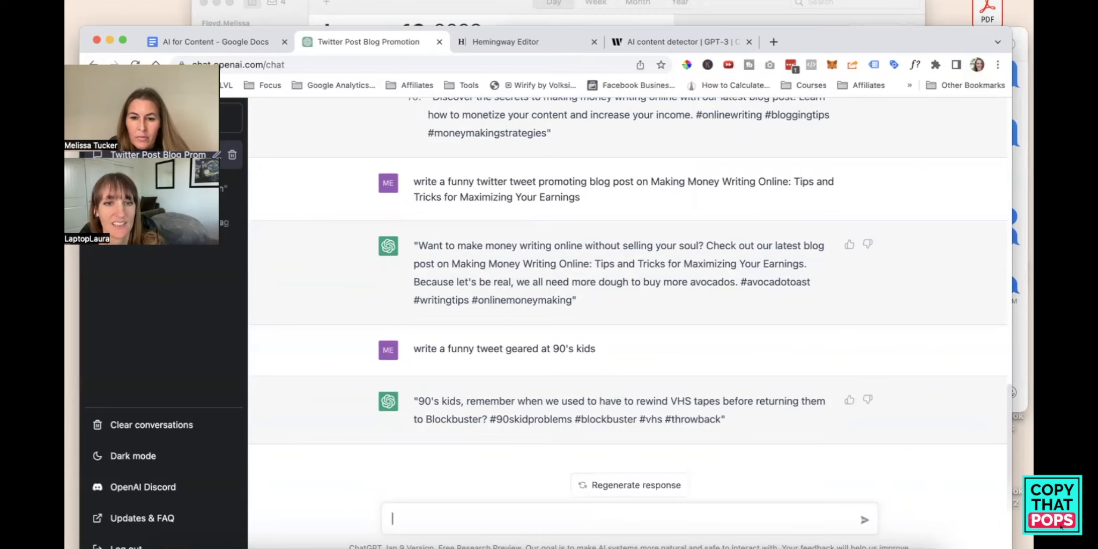
Reuse the funny tweet prompt with 'twitter' replaced by 'geared towards 90's kids', then regenerate the reply
scroll(612, 263, "up", 2)
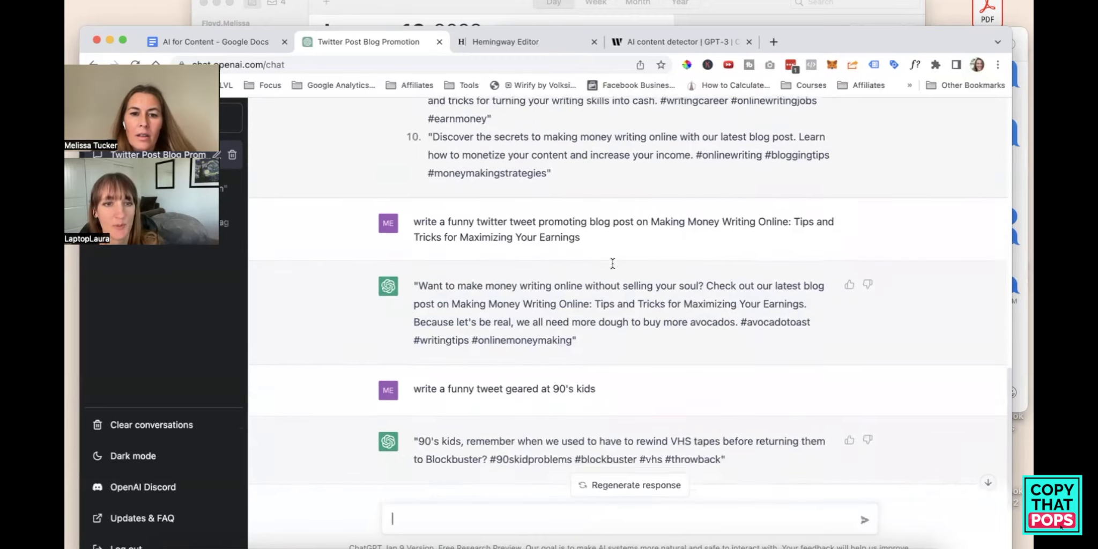
left_click_drag(591, 228, 417, 192)
left_click(461, 517)
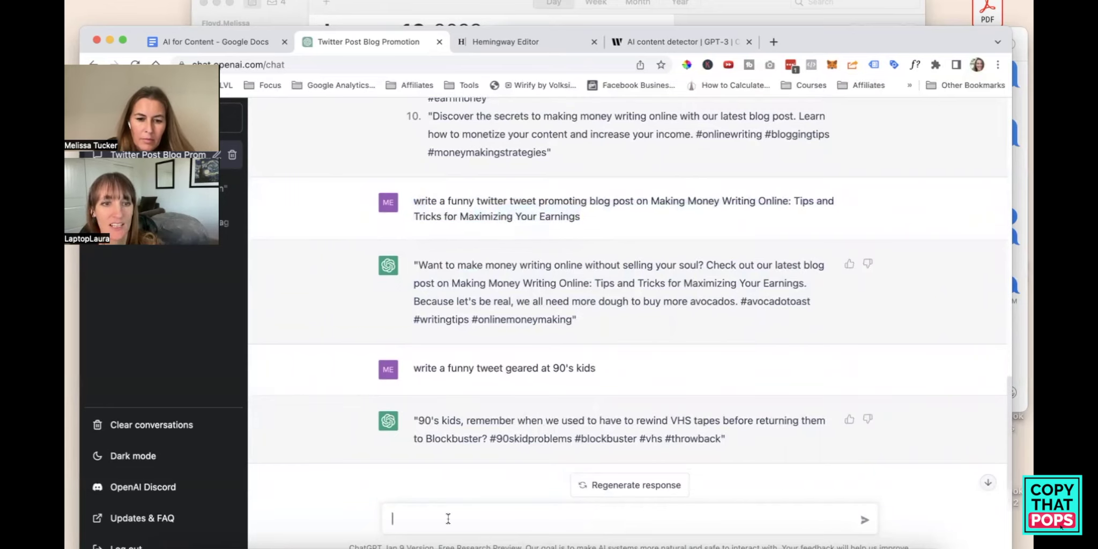
key("super+v")
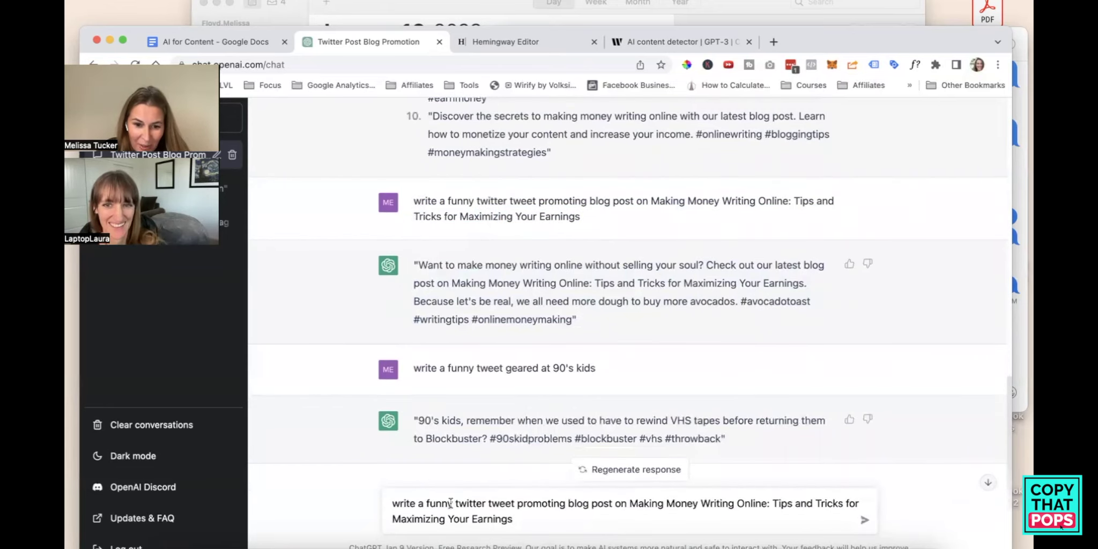
left_click_drag(486, 503, 460, 503)
key("BackSpace")
key("BackSpace")
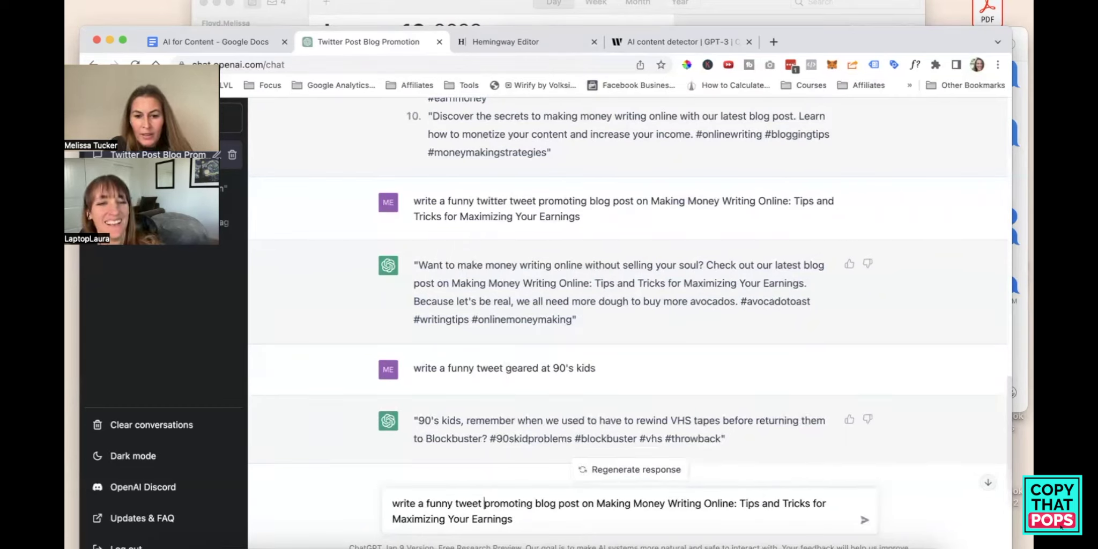
type("geared towa")
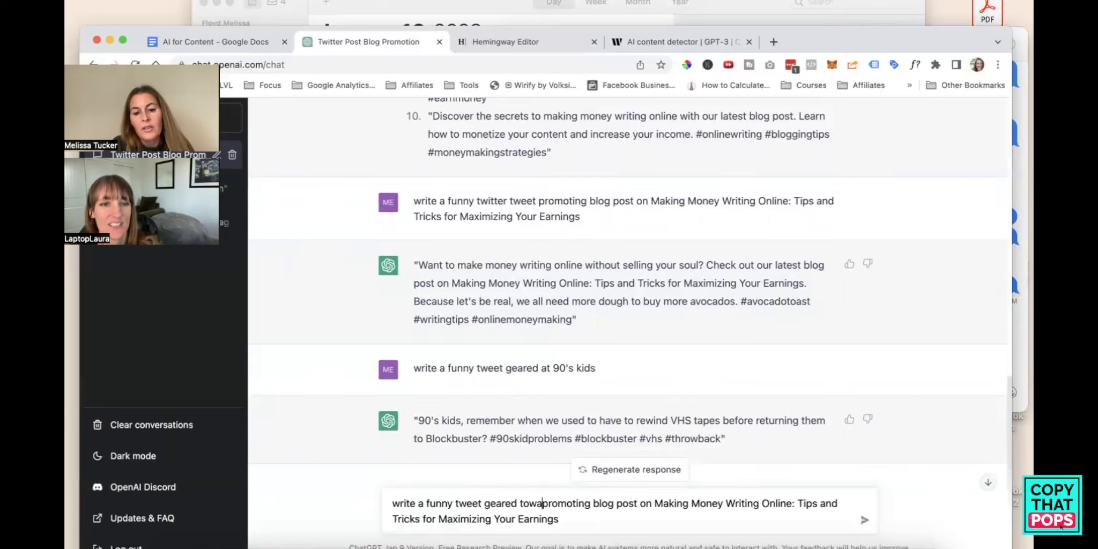
type("rds 90's ki")
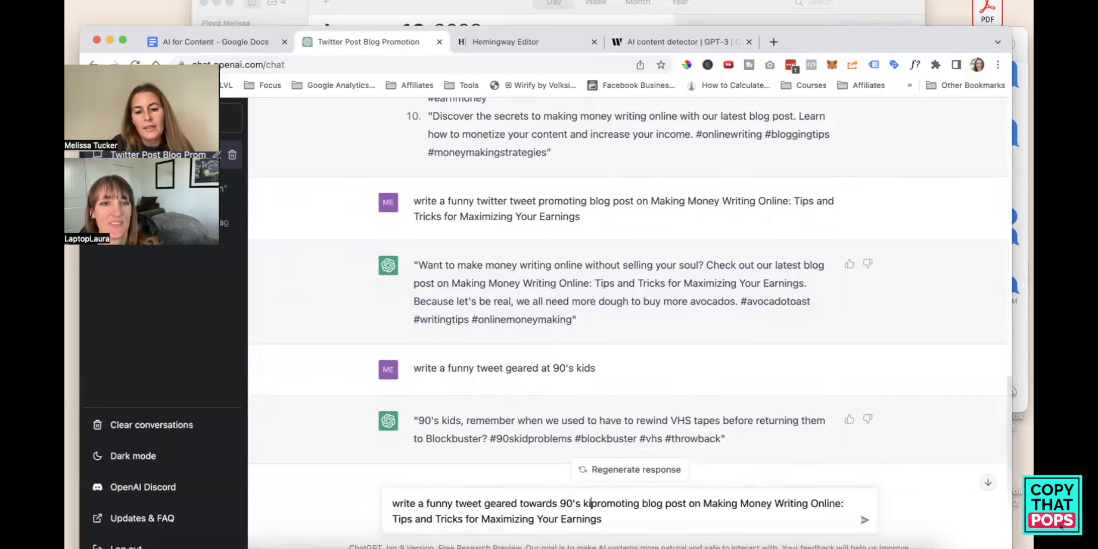
type("ds")
key("Return")
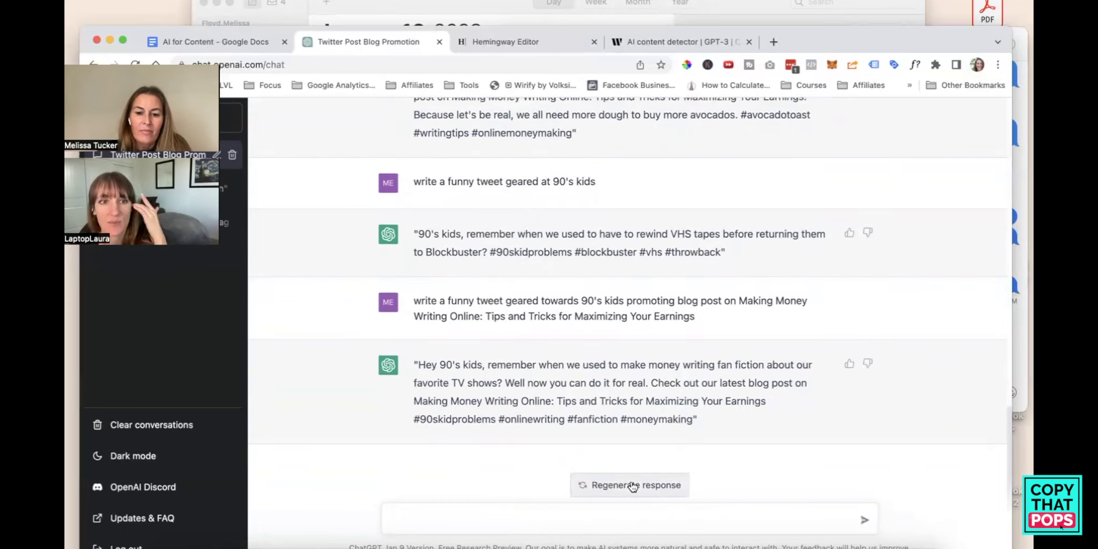
left_click(633, 484)
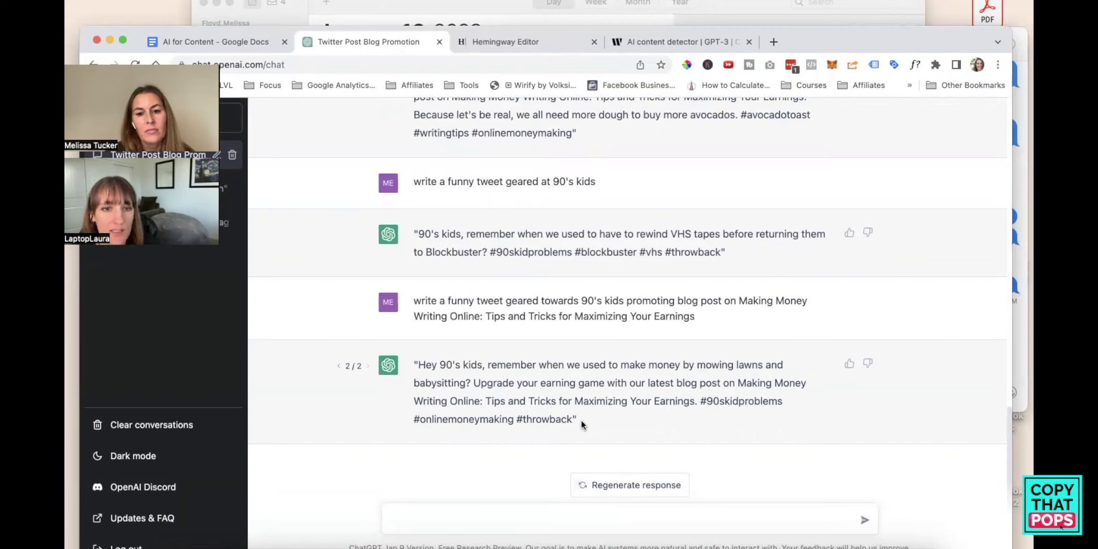
Paste the 'Hey 90's kids' tweet into the document and copy the new lemonade tweet reply
left_click_drag(582, 425, 397, 365)
key("super+c")
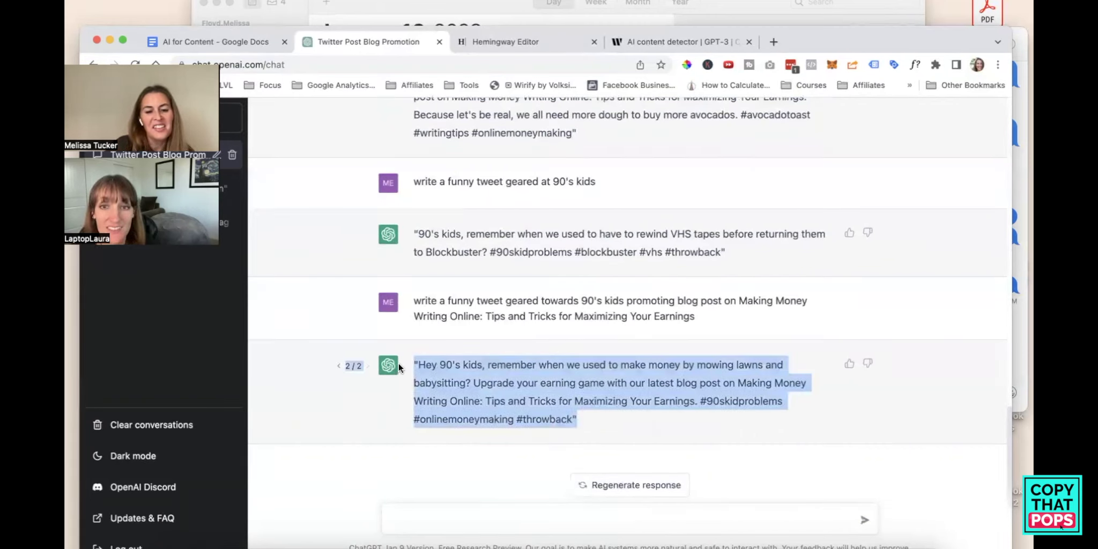
left_click(226, 38)
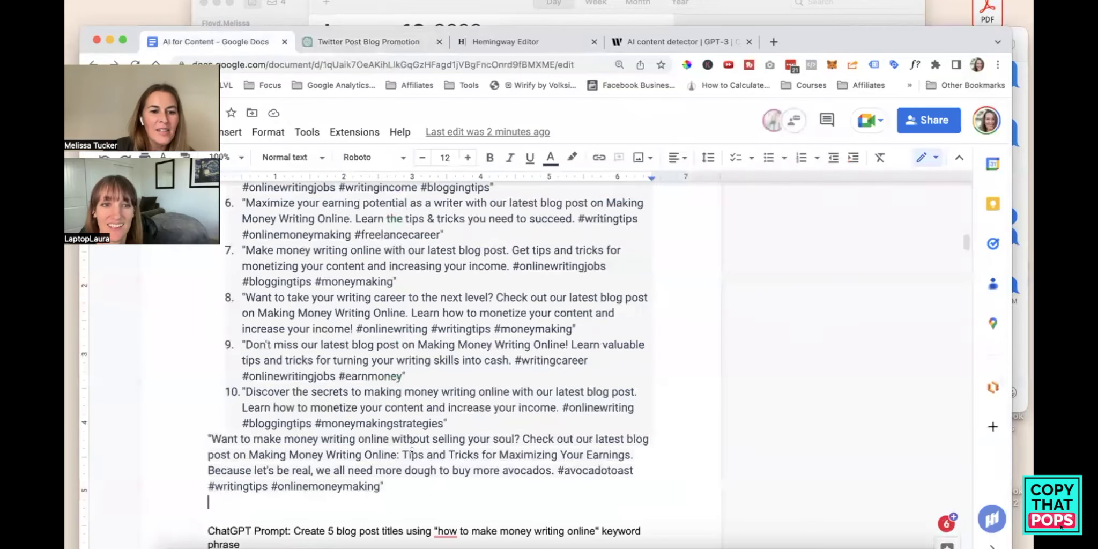
key("super+v")
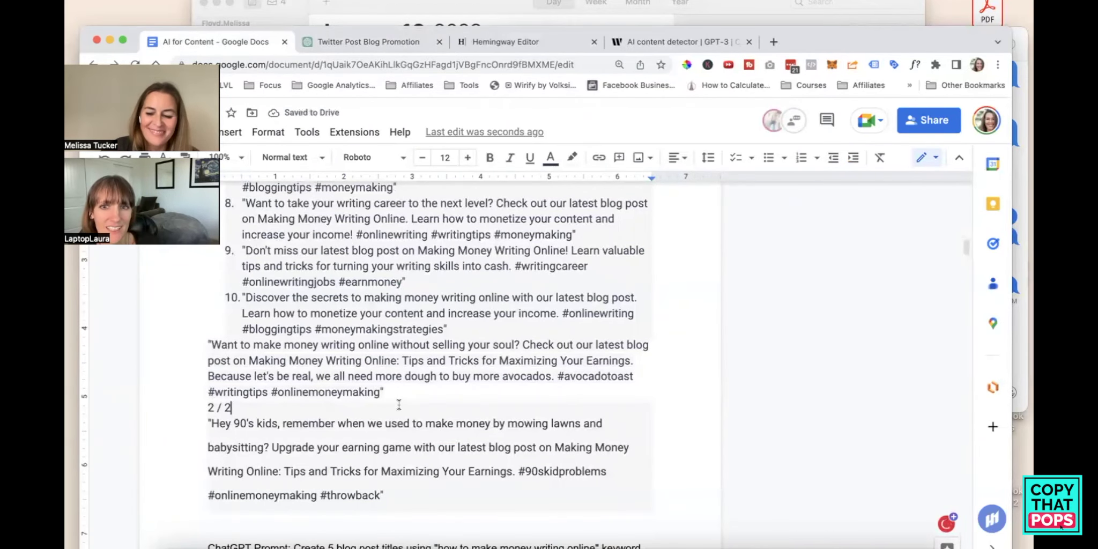
left_click(359, 42)
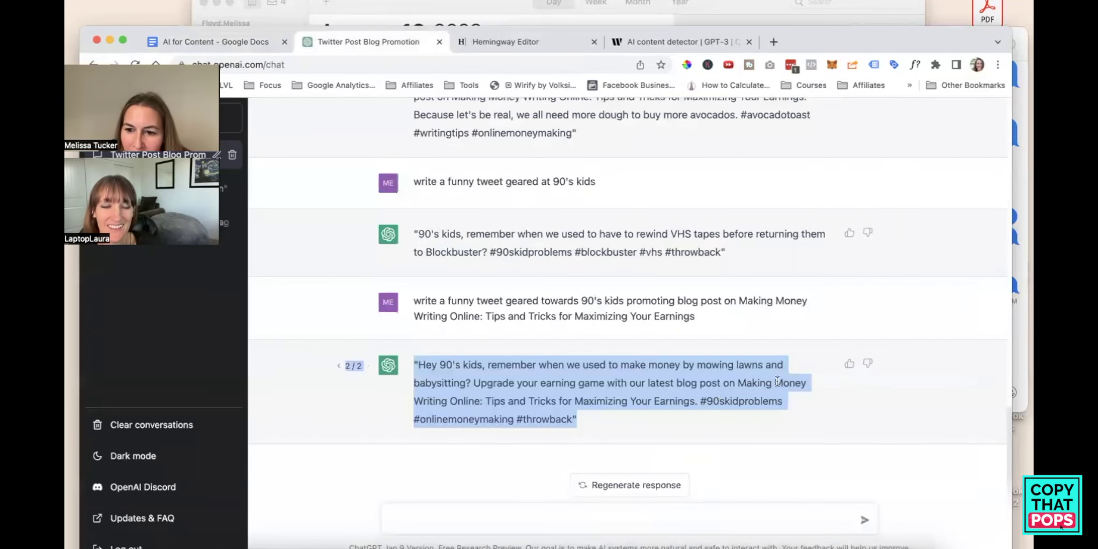
left_click(768, 301)
triple_click(614, 292)
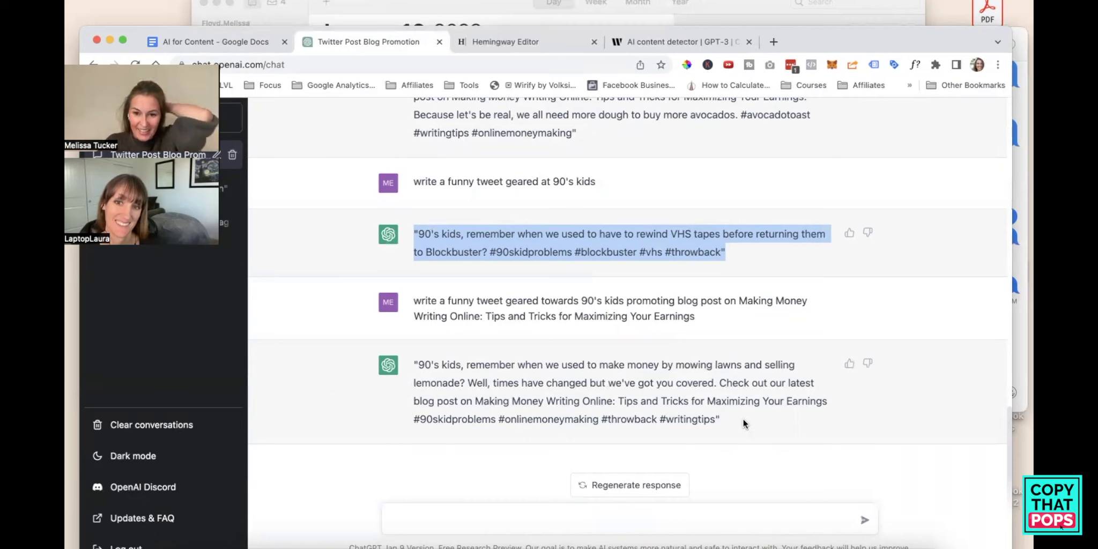
left_click_drag(735, 418, 413, 366)
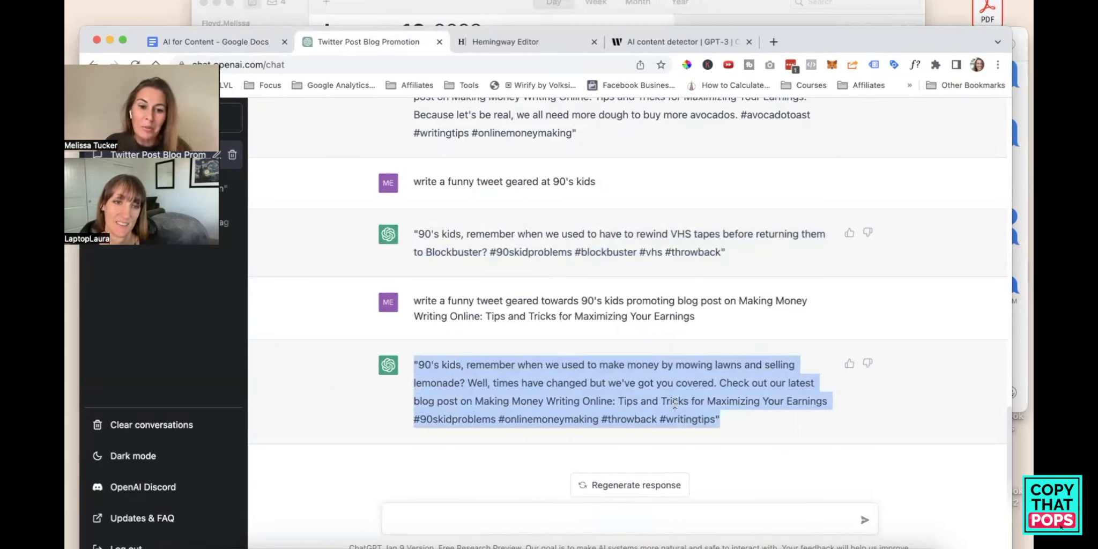
key("super+1")
Scroll through the document to review the collected tweets
scroll(238, 412, "up", 15)
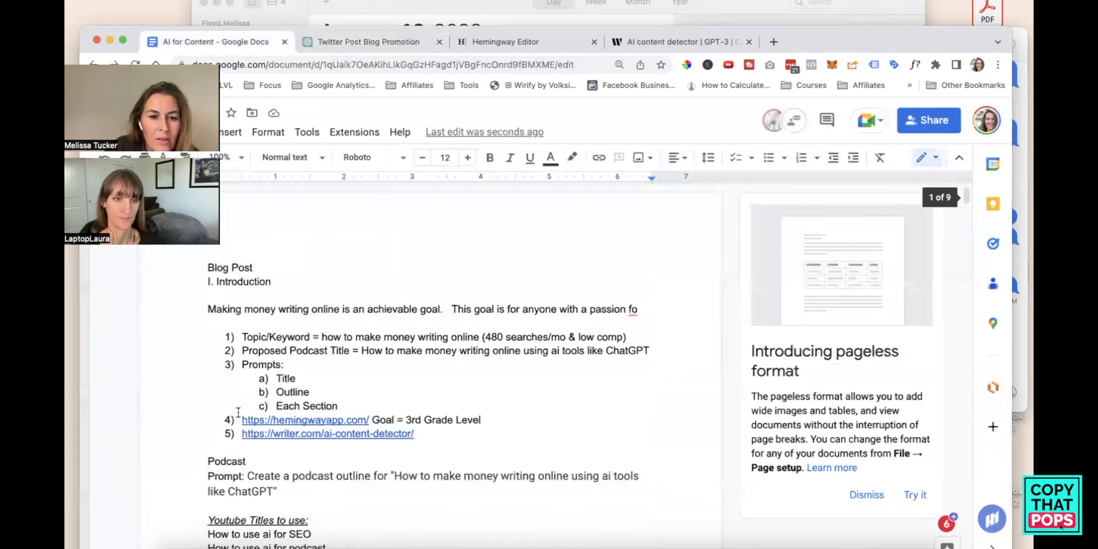
scroll(238, 412, "down", 10)
scroll(238, 412, "down", 1)
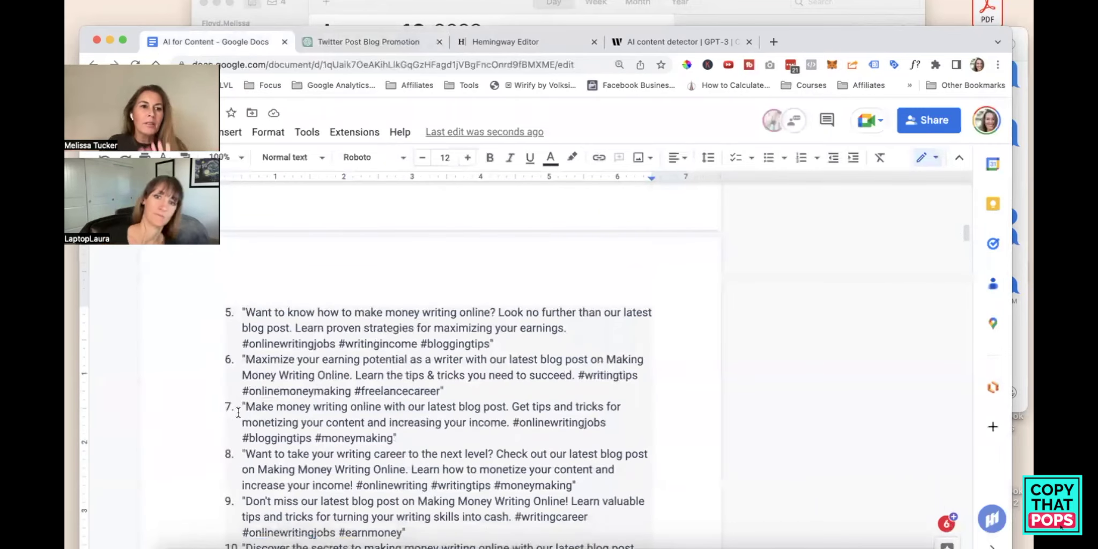
scroll(484, 287, "down", 12)
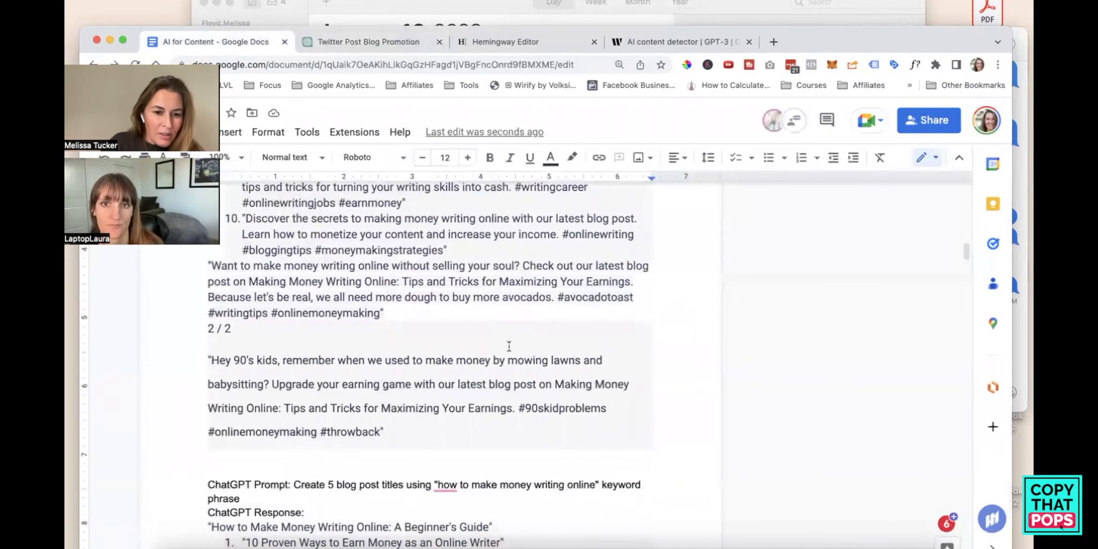
scroll(509, 347, "up", 20)
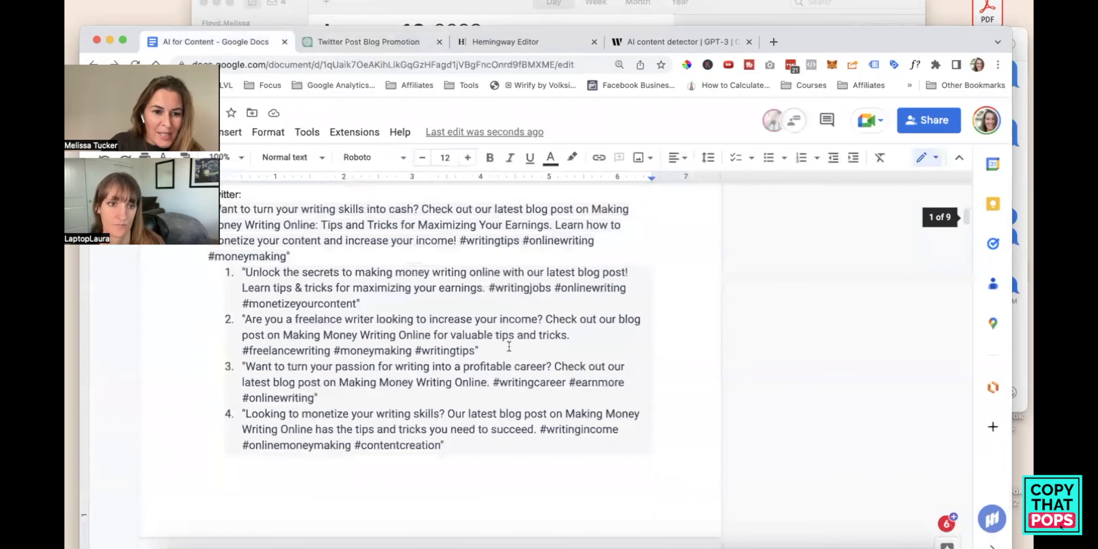
scroll(509, 346, "up", 3)
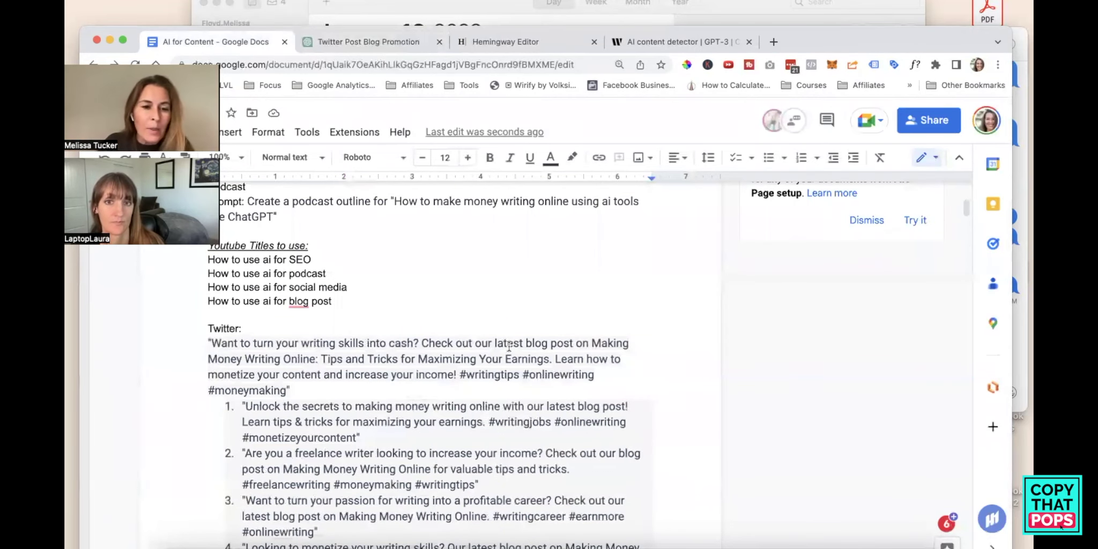
scroll(350, 224, "up", 3)
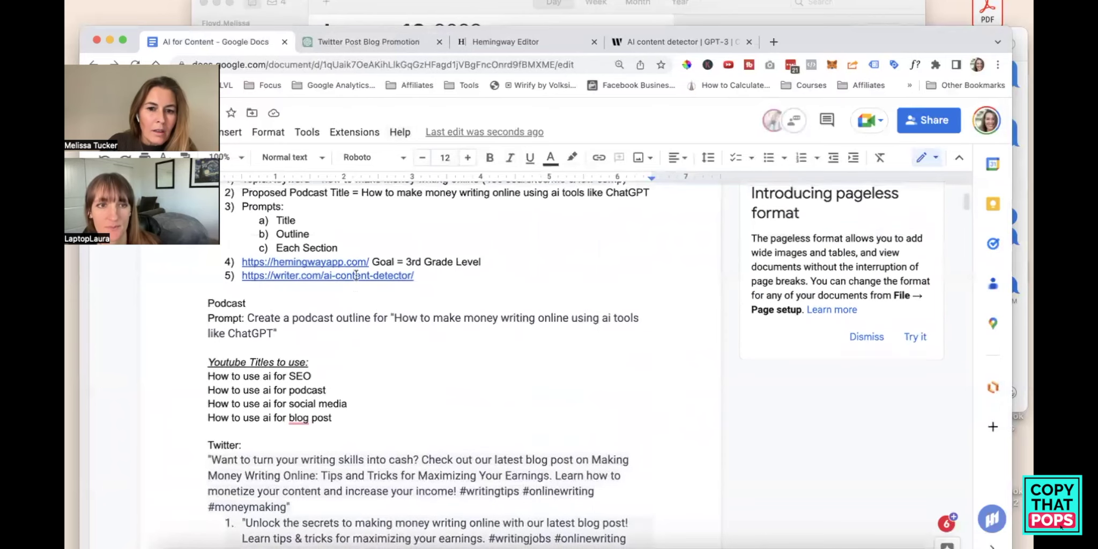
In ChatGPT, select the blog post title from the earlier prompt and ready a new message
left_click(369, 41)
left_click_drag(719, 286, 738, 298)
key("super+c")
left_click(531, 523)
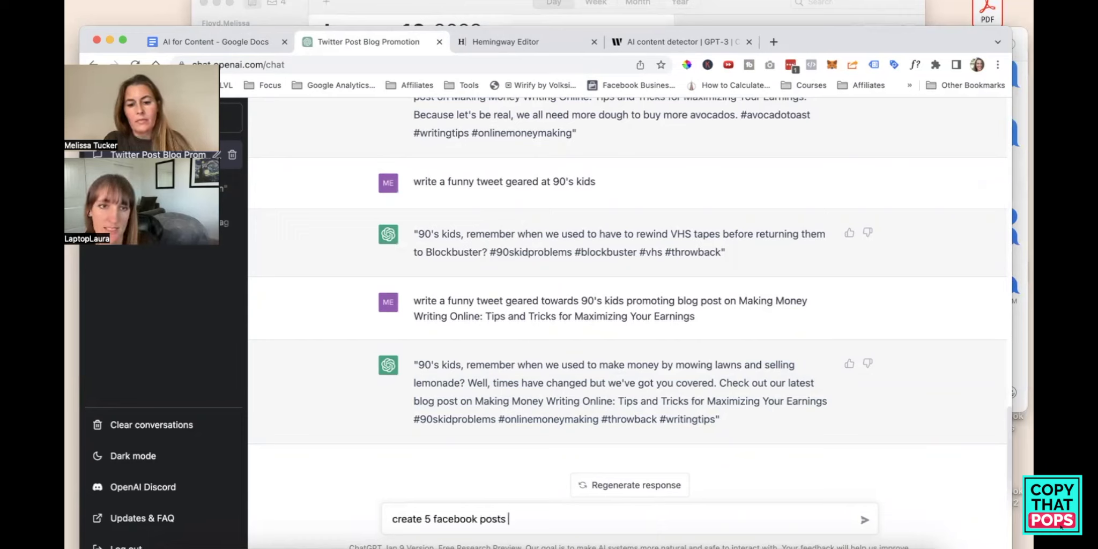
Send 'create 5 facebook posts for' plus the blog title, then select the five returned posts
key("super+v")
key("Return")
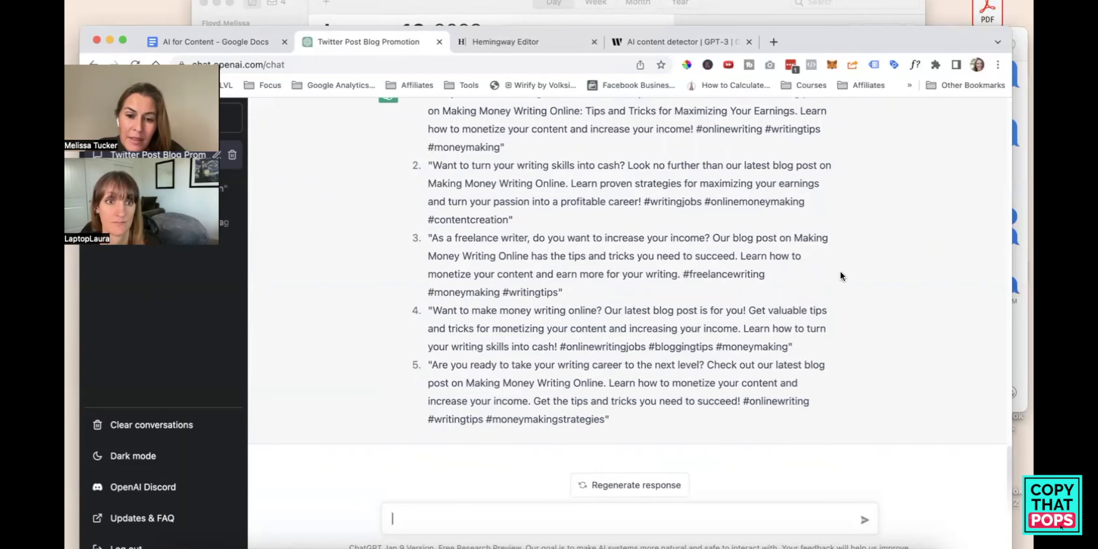
scroll(839, 271, "up", 2)
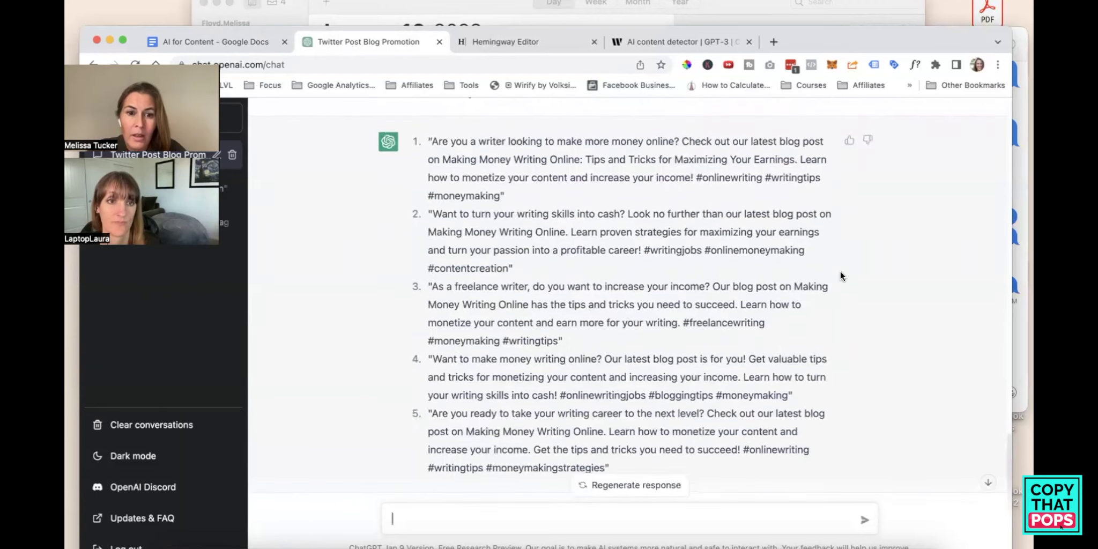
scroll(839, 272, "down", 1)
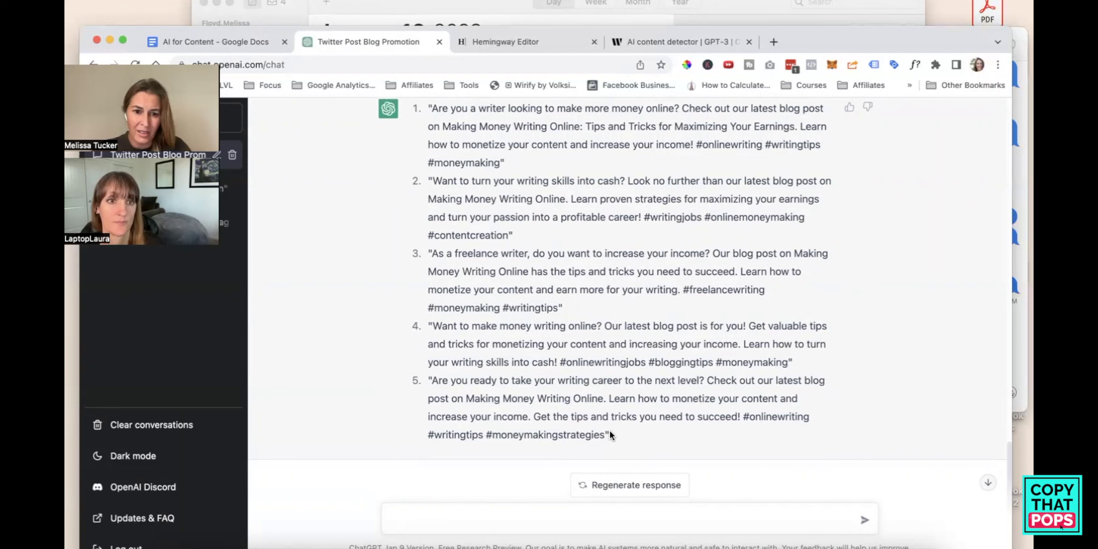
left_click_drag(614, 430, 401, 145)
key("super+c")
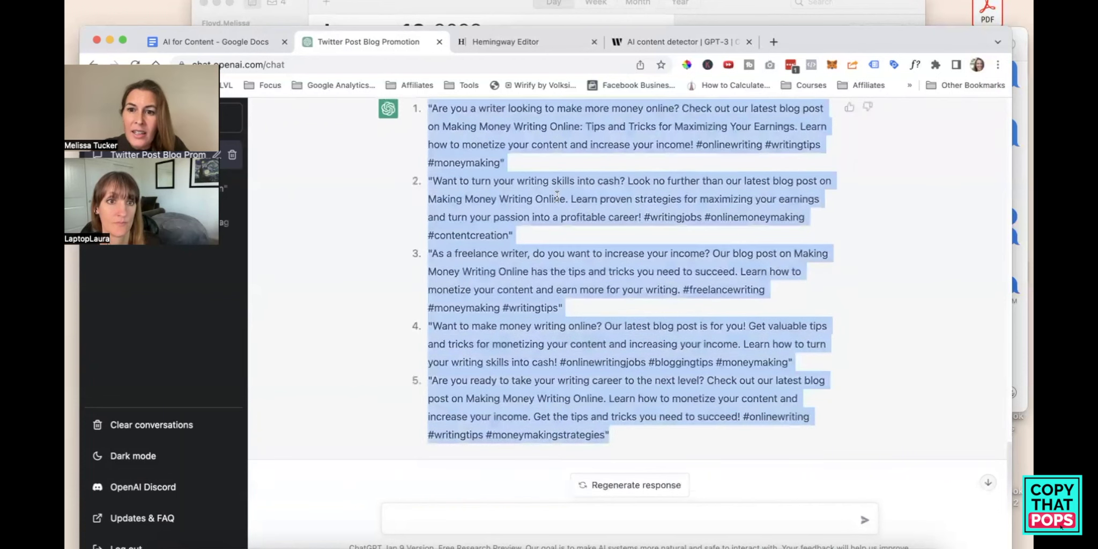
scroll(556, 196, "up", 1)
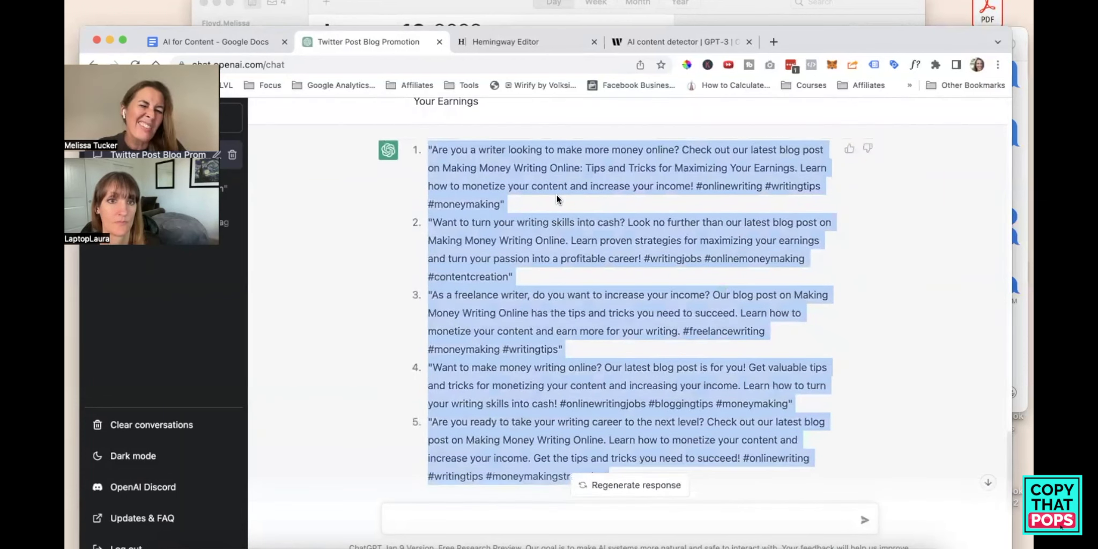
left_click(210, 41)
Type a 'Facebook:' heading above Twitter and paste the five Facebook posts beneath it
type("Facebook:")
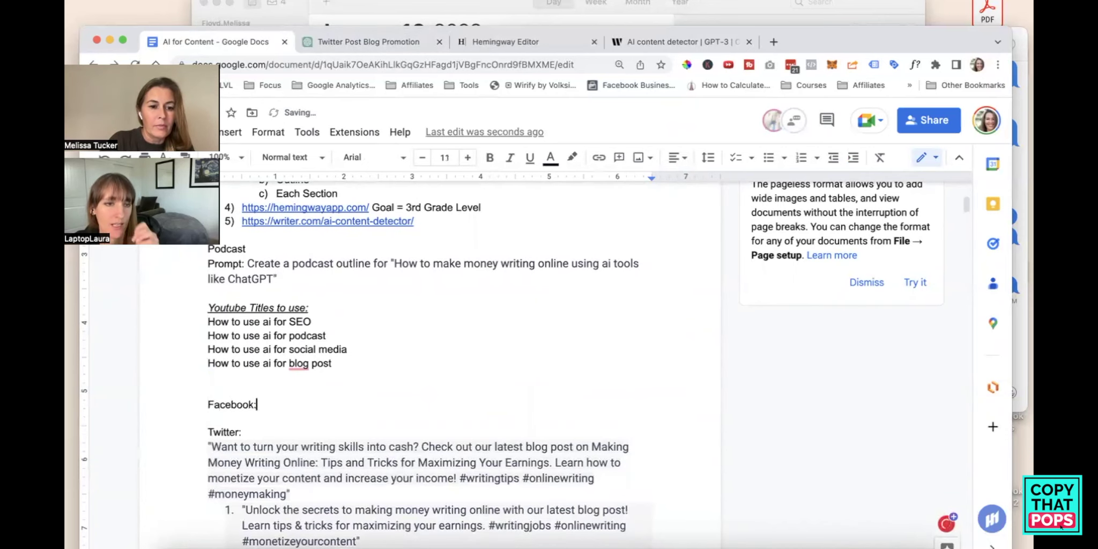
key("super+v")
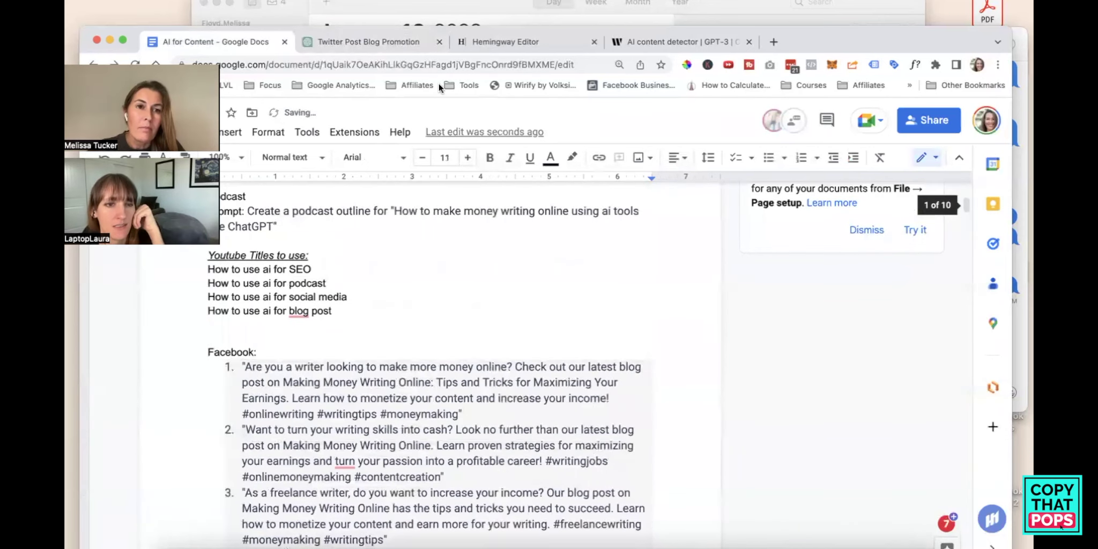
left_click(368, 39)
Resend the Facebook posts prompt with 'geared towards babyboomers' added
left_click(599, 518)
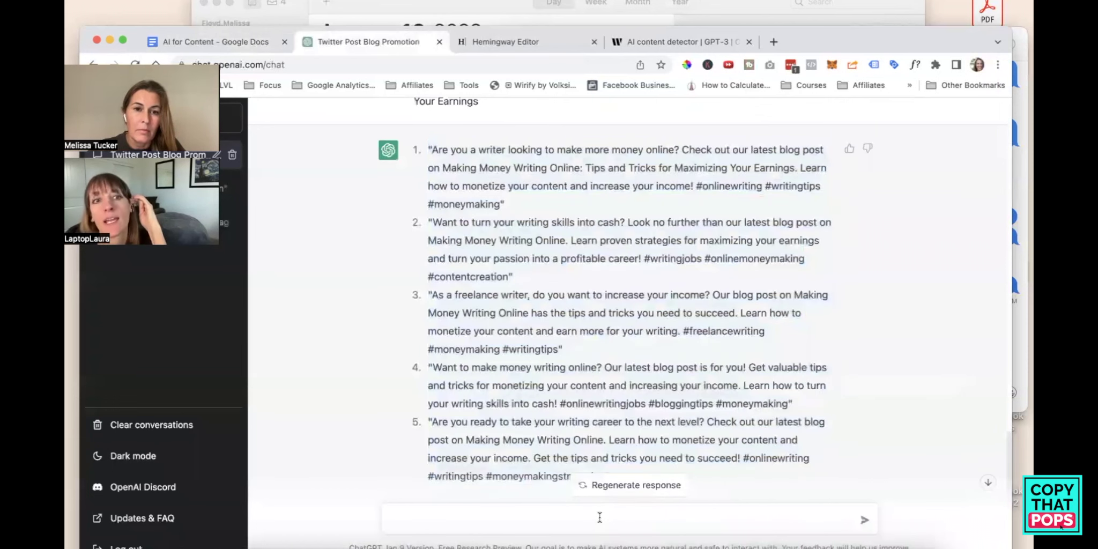
scroll(658, 305, "up", 5)
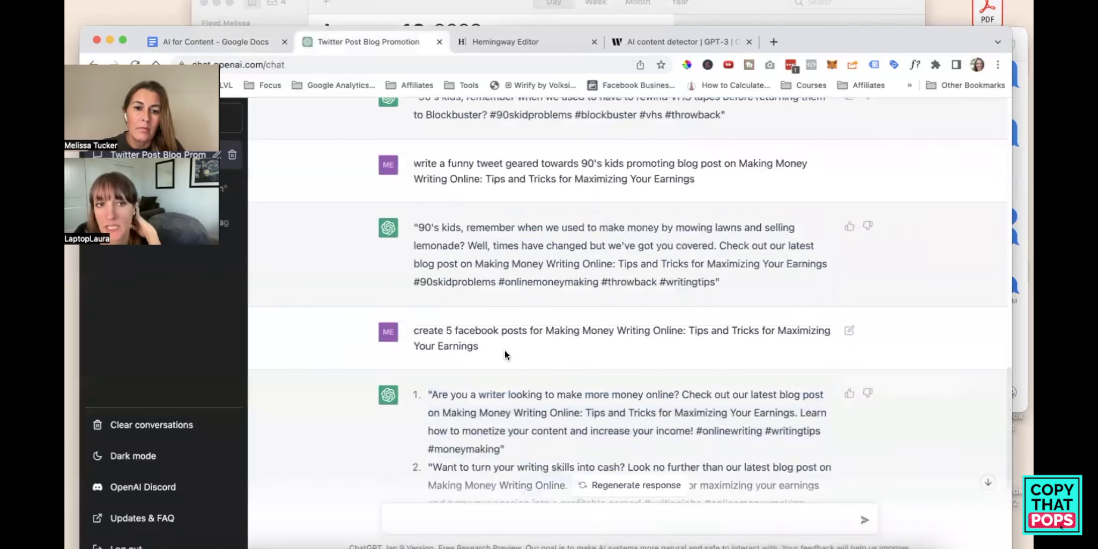
left_click_drag(493, 348, 432, 338)
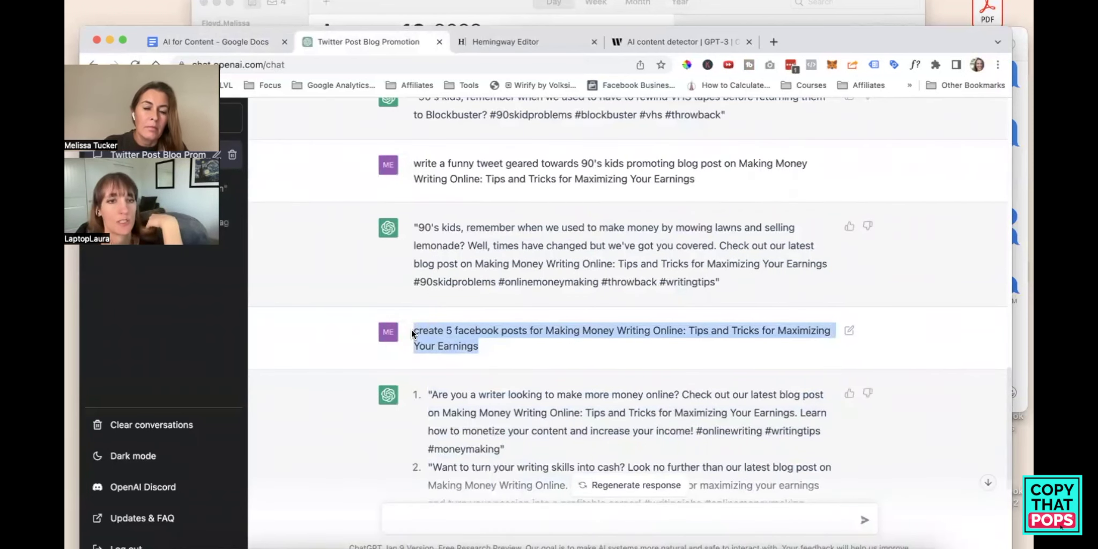
scroll(411, 329, "down", 6)
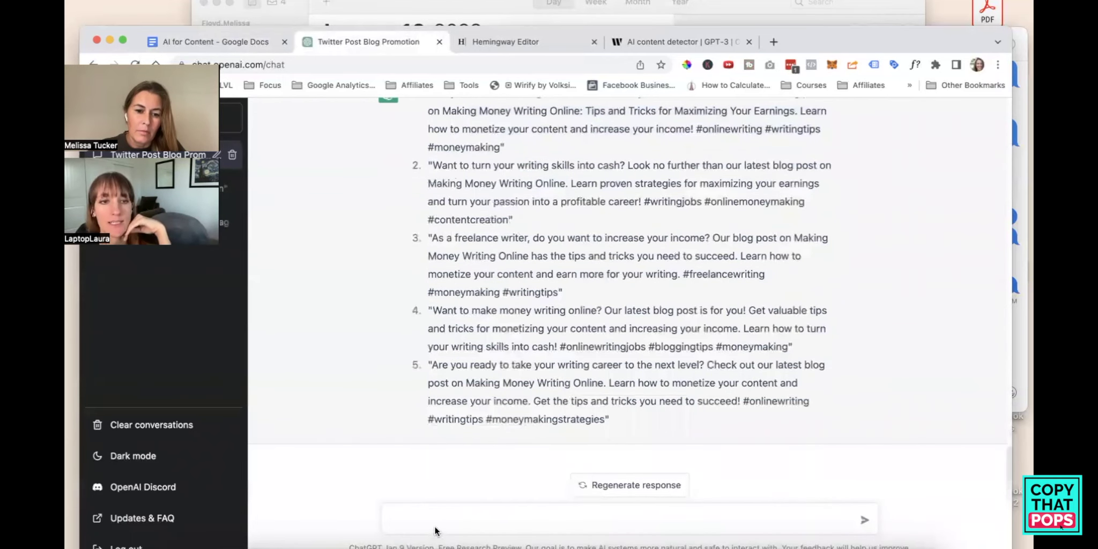
type("create 5 facebook posts for Making Money Writing Online: Tips and Tricks for Maximizing Your Earnings")
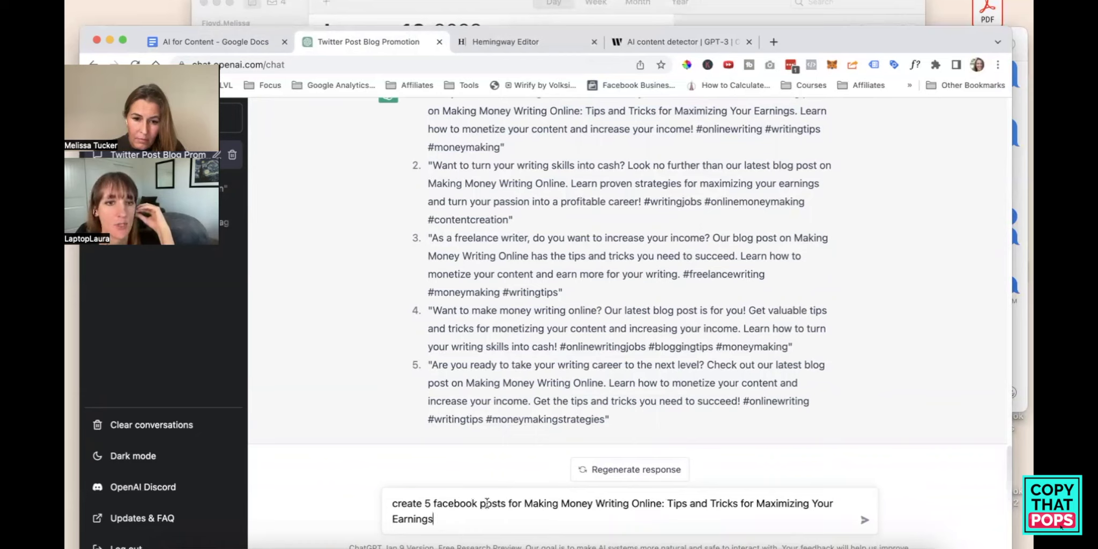
type("geared towards")
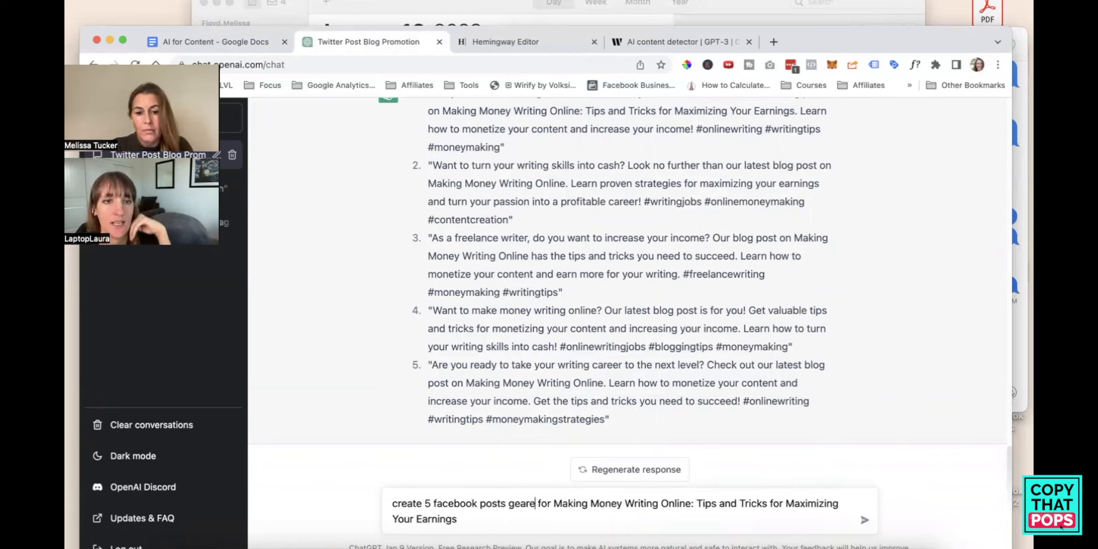
type(" babyboomers")
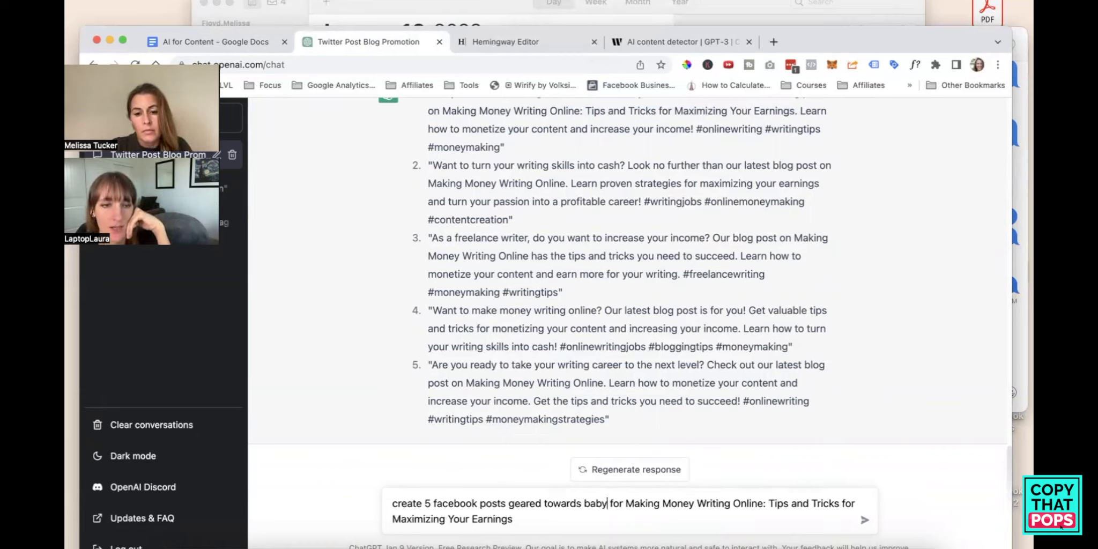
key("Return")
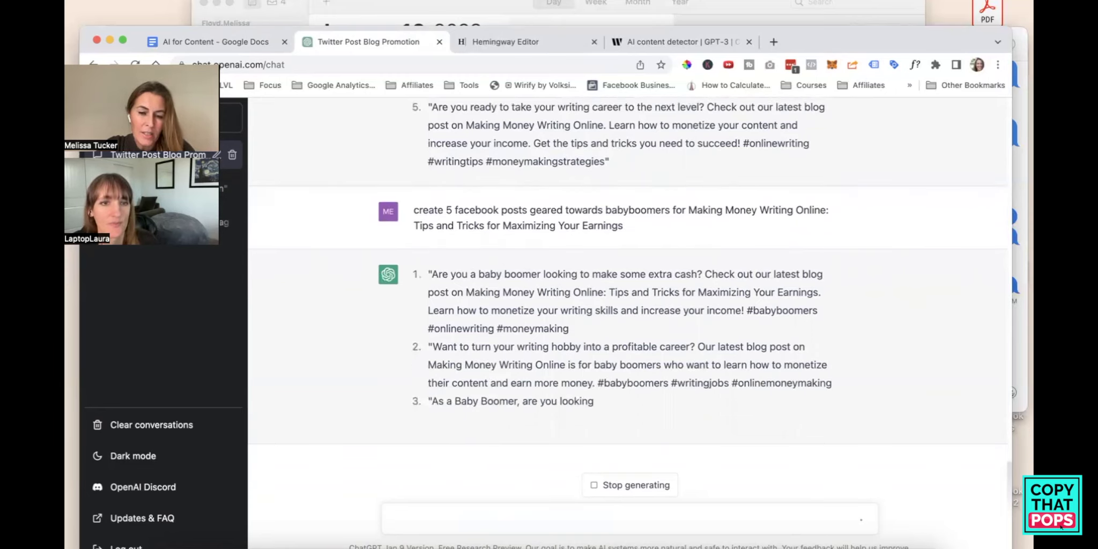
Select the five baby-boomer Facebook posts ChatGPT returned
scroll(694, 117, "up", 2)
scroll(693, 116, "up", 6)
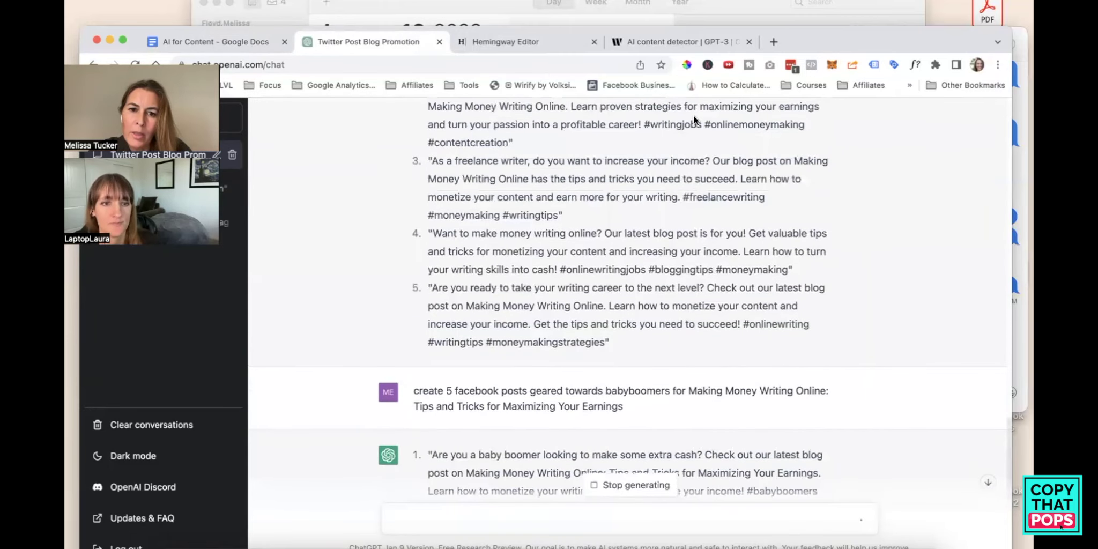
scroll(693, 115, "down", 9)
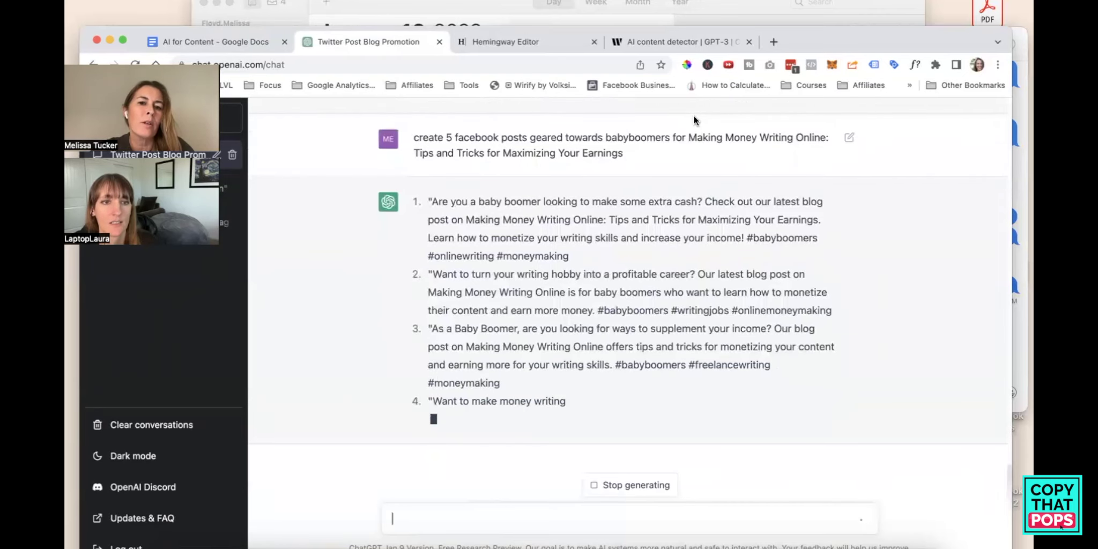
scroll(694, 116, "up", 5)
left_click(256, 43)
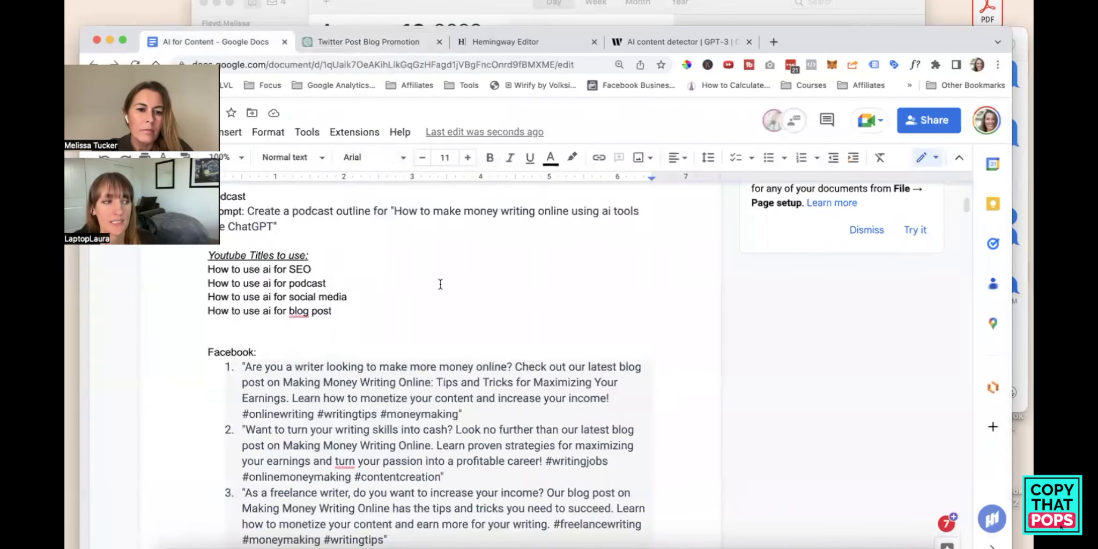
scroll(443, 288, "down", 10)
scroll(442, 288, "up", 10)
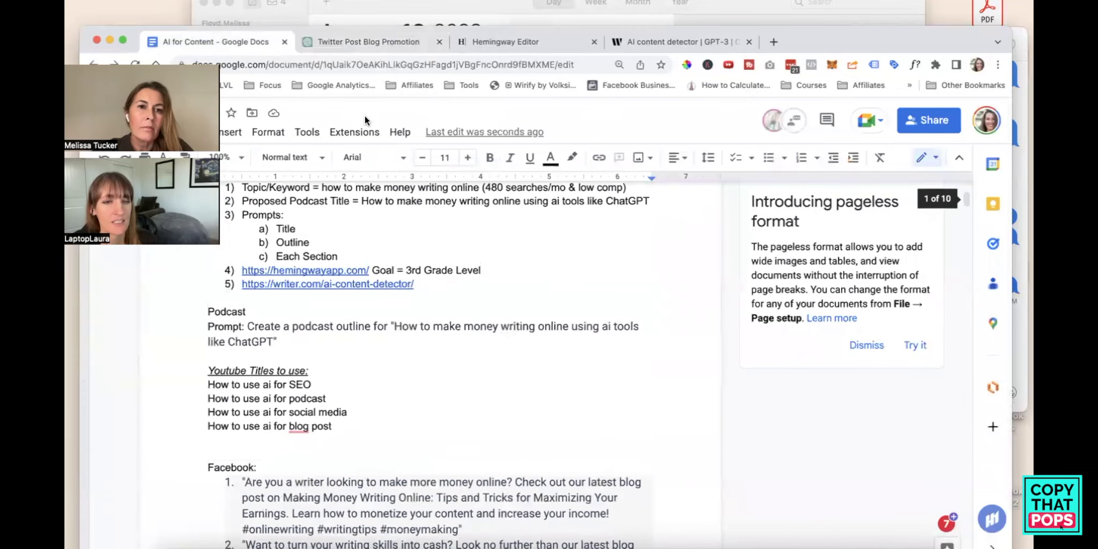
left_click(381, 37)
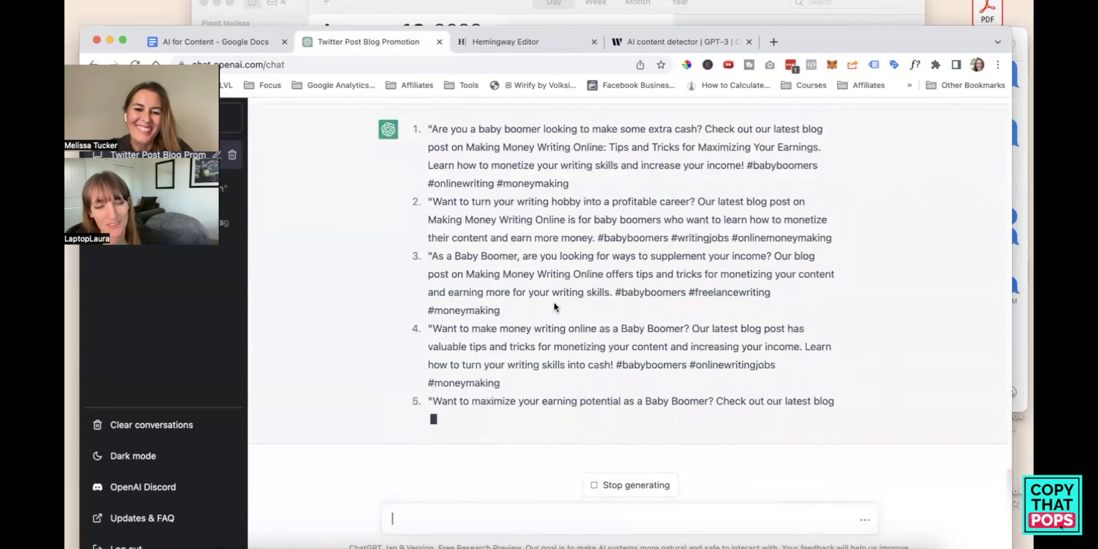
scroll(554, 302, "up", 1)
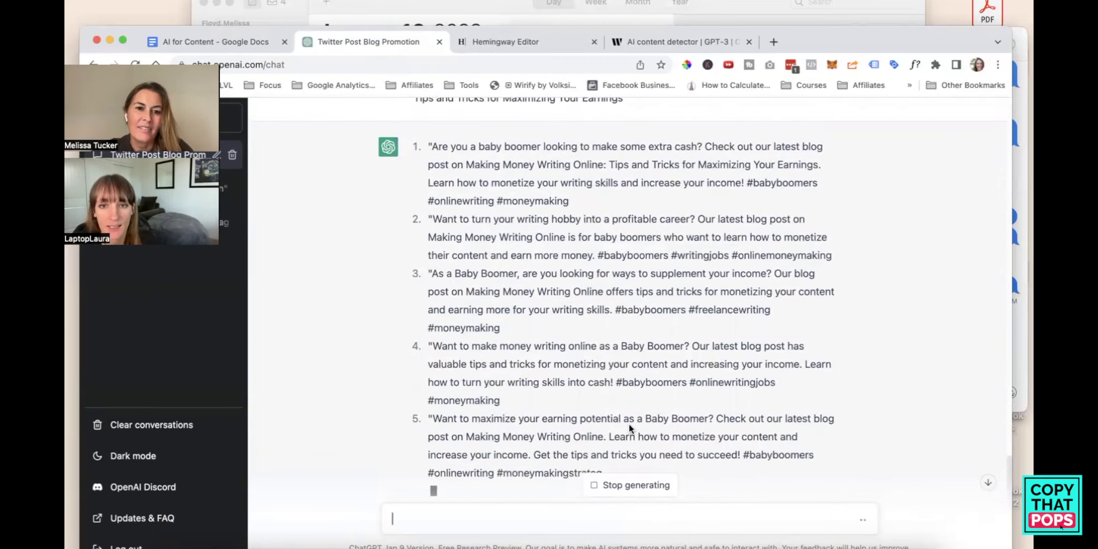
scroll(629, 424, "up", 1)
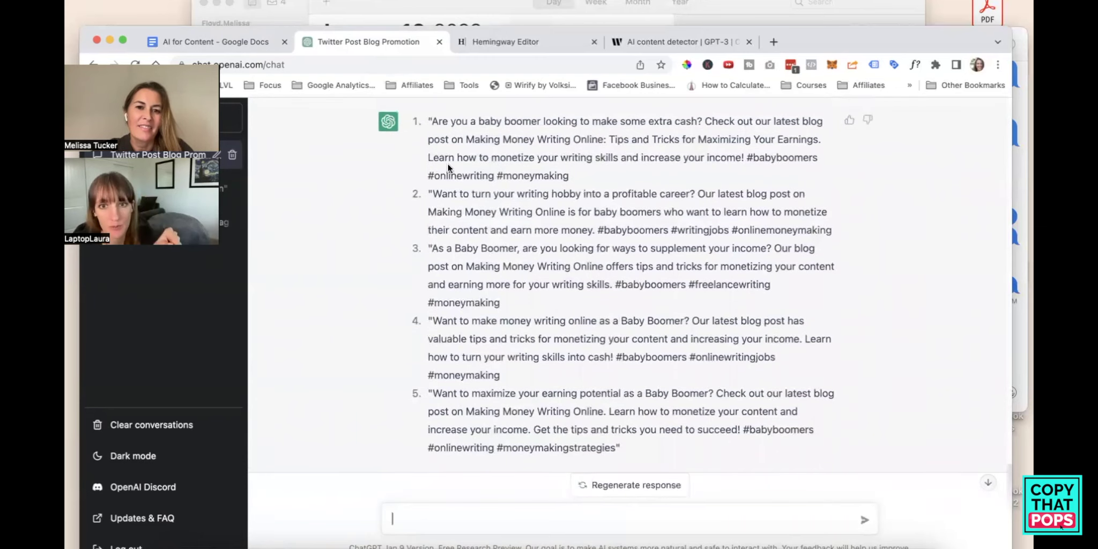
left_click_drag(430, 117, 685, 445)
Type the 'Facebook - Boomers' heading in the doc and paste the five baby-boomer posts beneath it
left_click(226, 42)
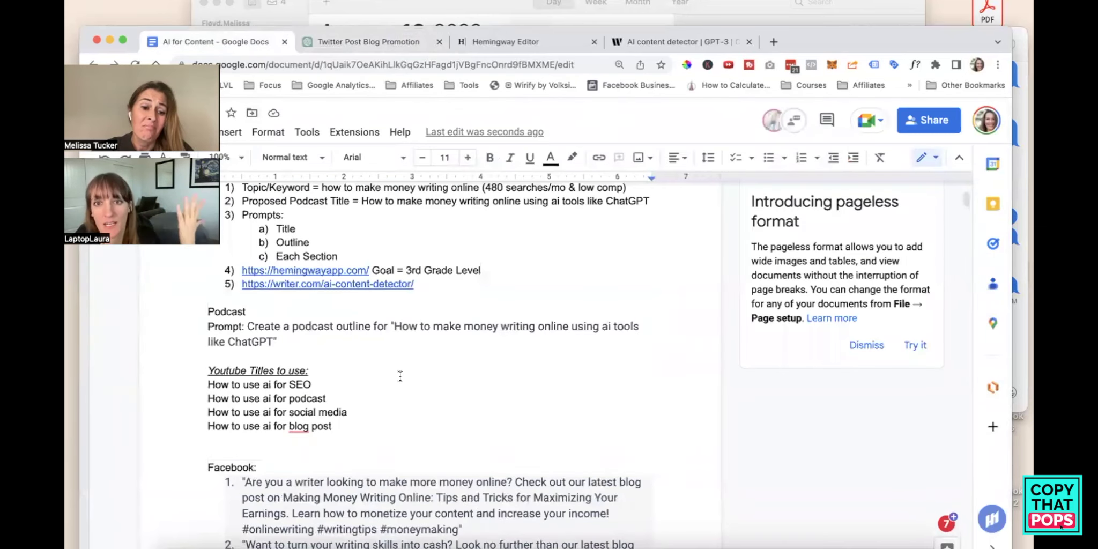
scroll(400, 376, "down", 10)
left_click(214, 334)
type("Facebook - Boomers")
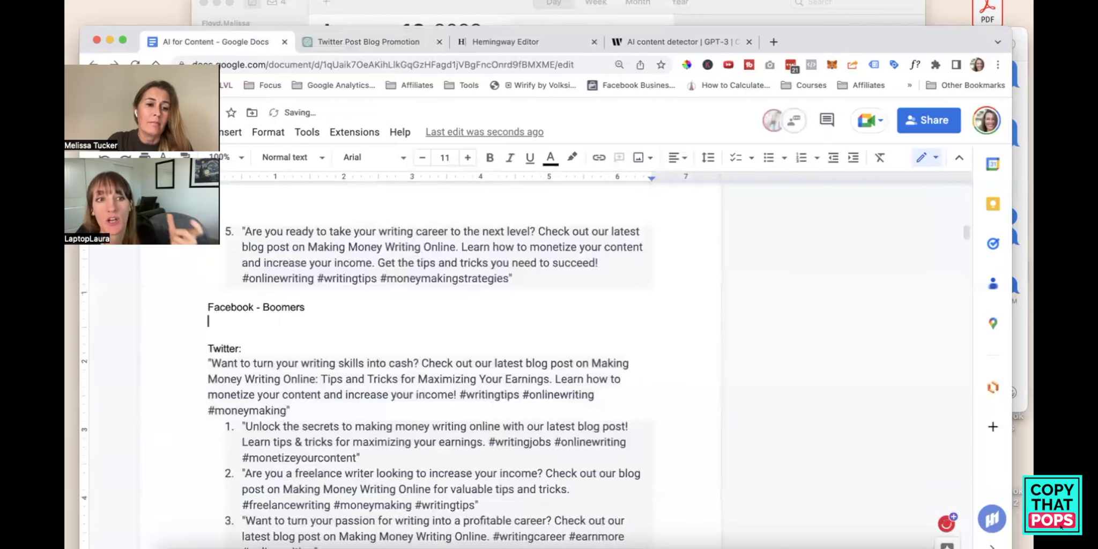
key("Return")
key("ctrl+v")
key("ctrl+Tab")
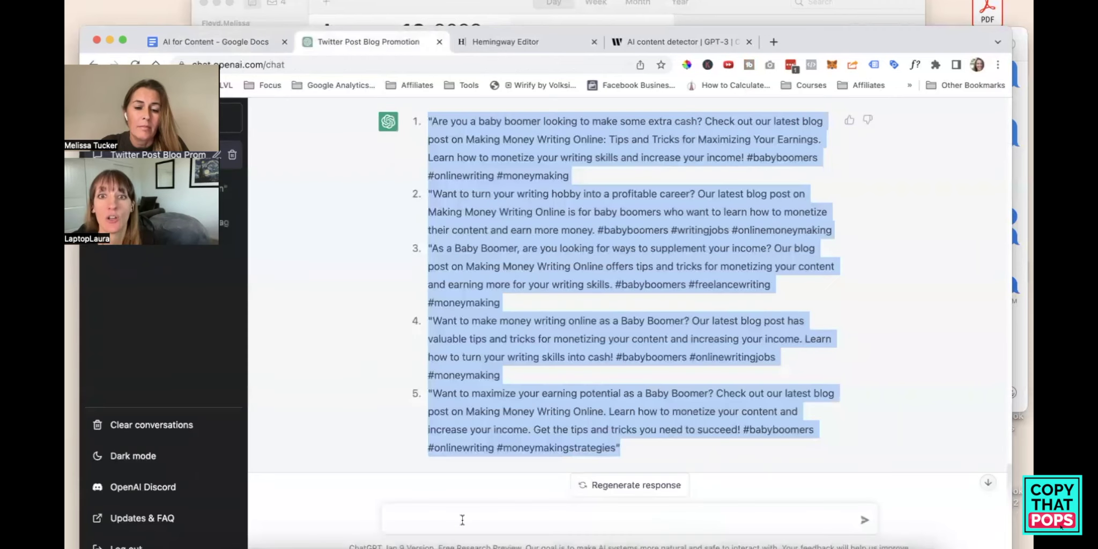
scroll(533, 240, "up", 20)
scroll(534, 237, "down", 8)
scroll(534, 236, "down", 8)
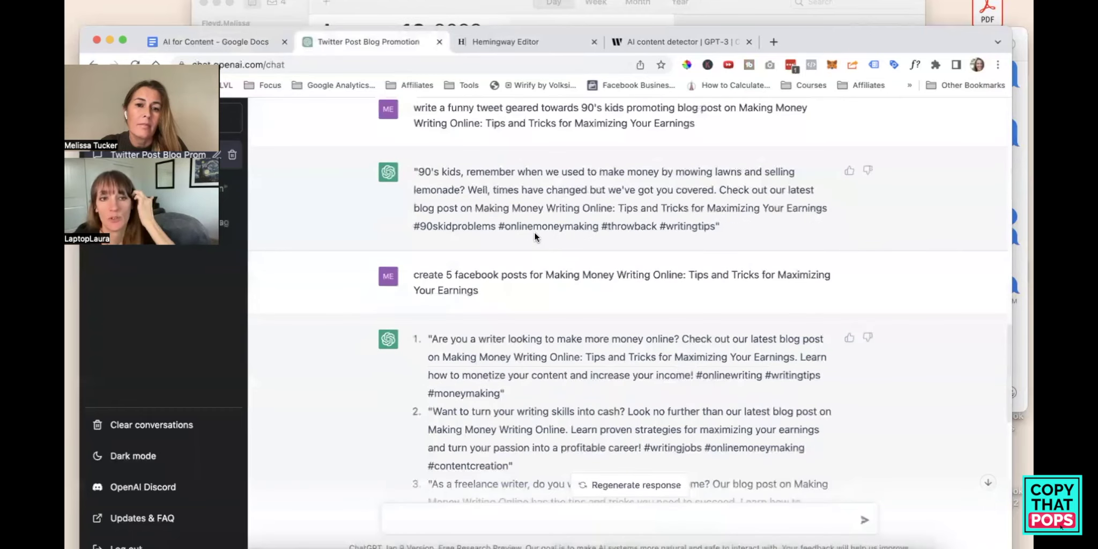
Copy the earlier 'create 5 facebook posts' prompt into the ChatGPT message box
left_click_drag(485, 172, 422, 155)
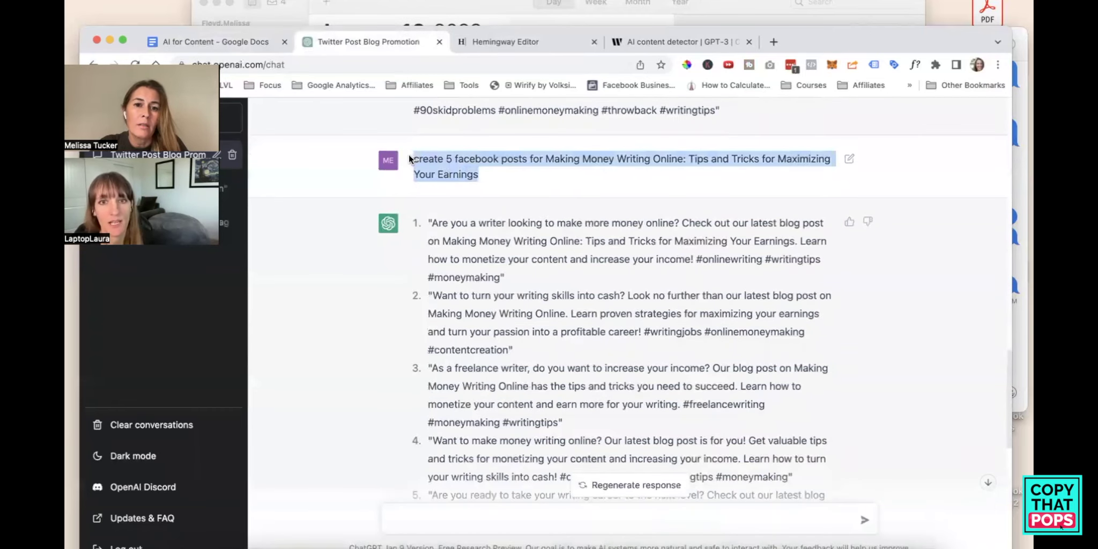
key("super+c")
scroll(422, 170, "down", 10)
scroll(466, 255, "down", 10)
left_click(450, 516)
key("super+v")
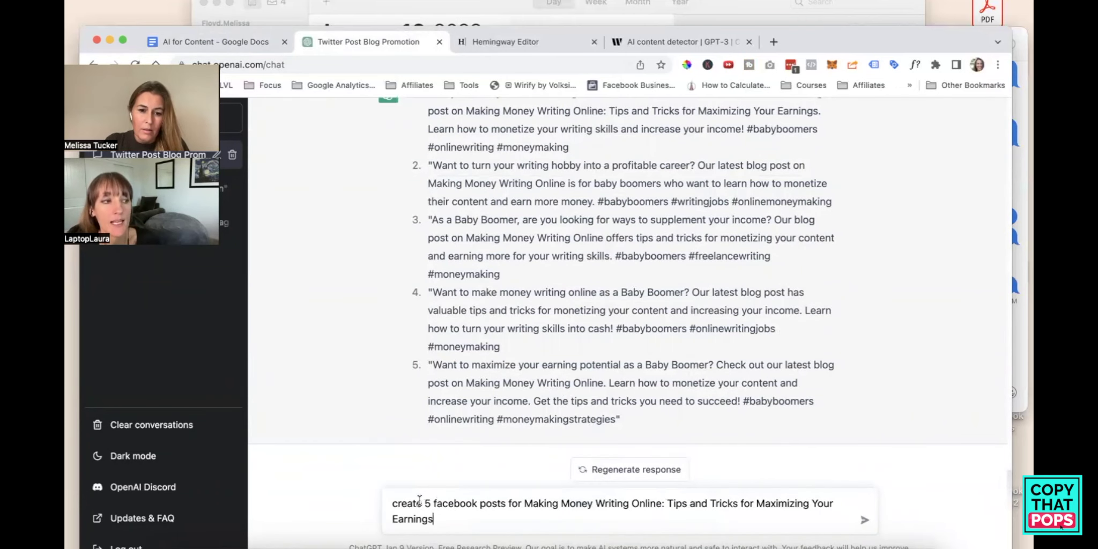
Insert 'witty' before 'facebook' in the prompt and send the request
left_click(434, 503)
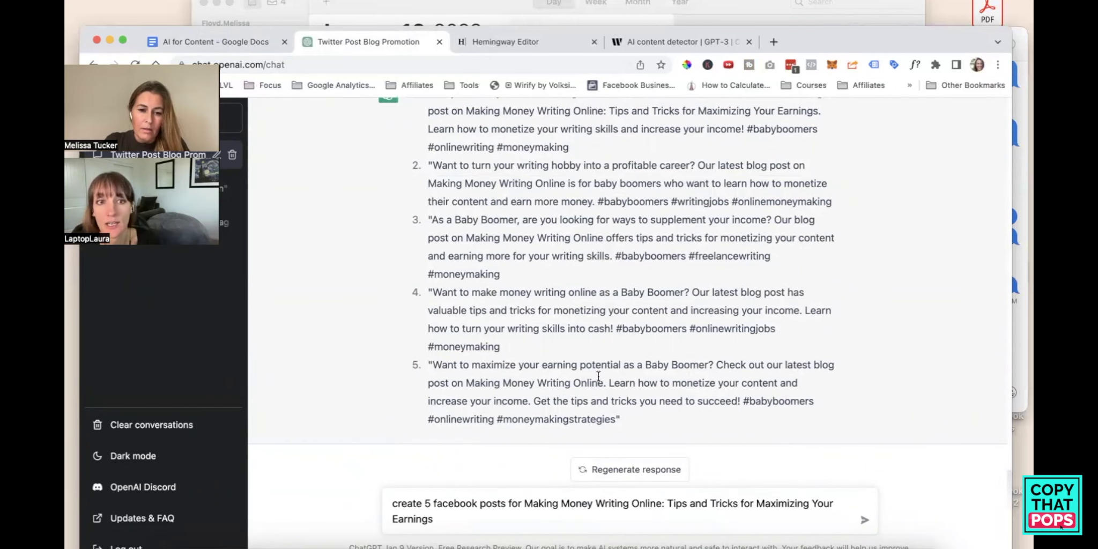
type("whitty")
key("Left")
key("Left")
key("Left")
key("Left")
key("Left")
key("BackSpace")
left_click(475, 517)
key("Return")
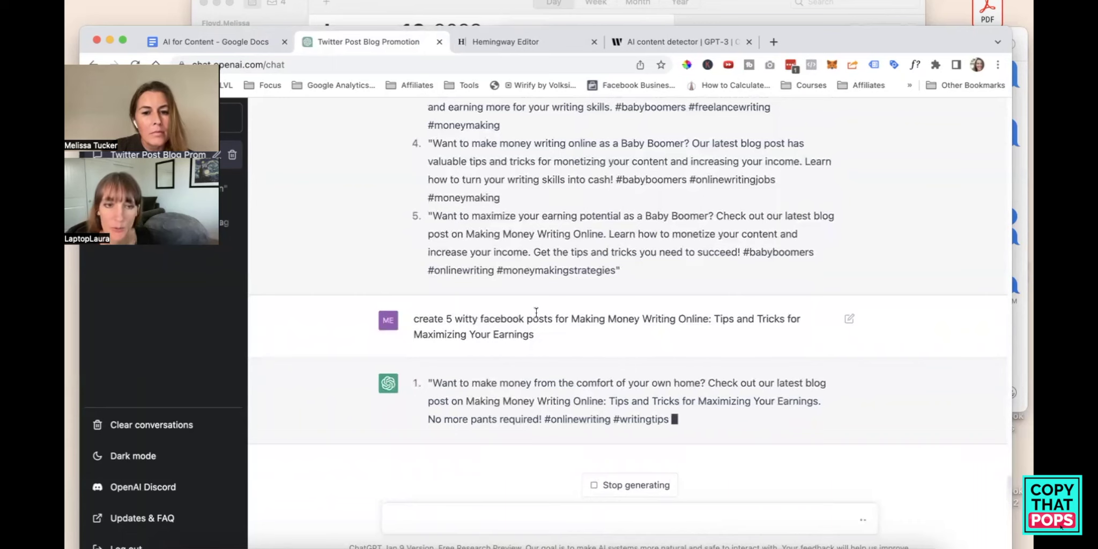
Add the witty Facebook prompt to the doc after a 'Facebook - Prompt -' label
left_click_drag(536, 336, 408, 283)
key("ctrl+shift+Tab")
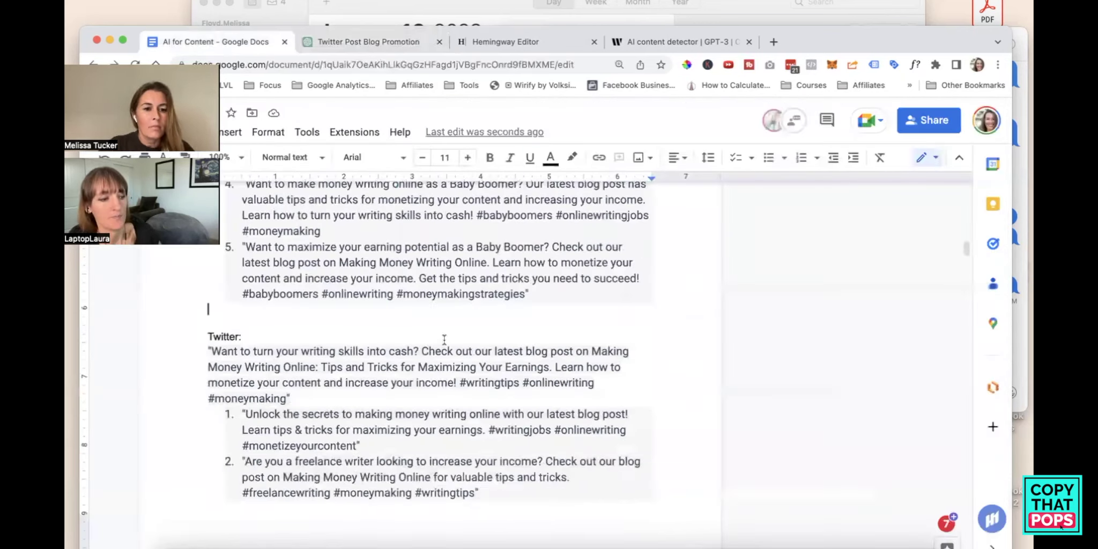
type("Facebook [")
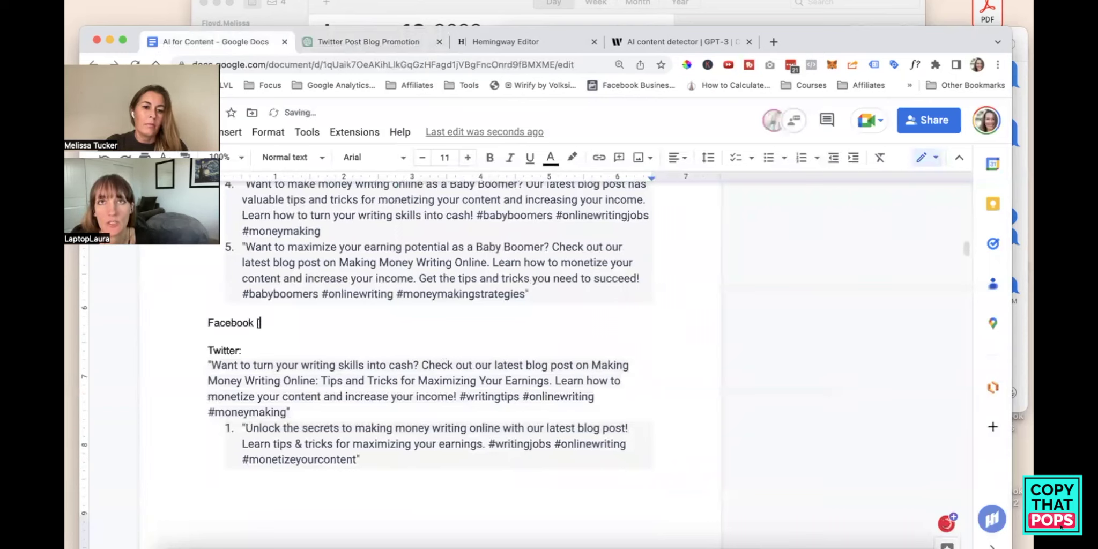
key("BackSpace")
type("- Prmop")
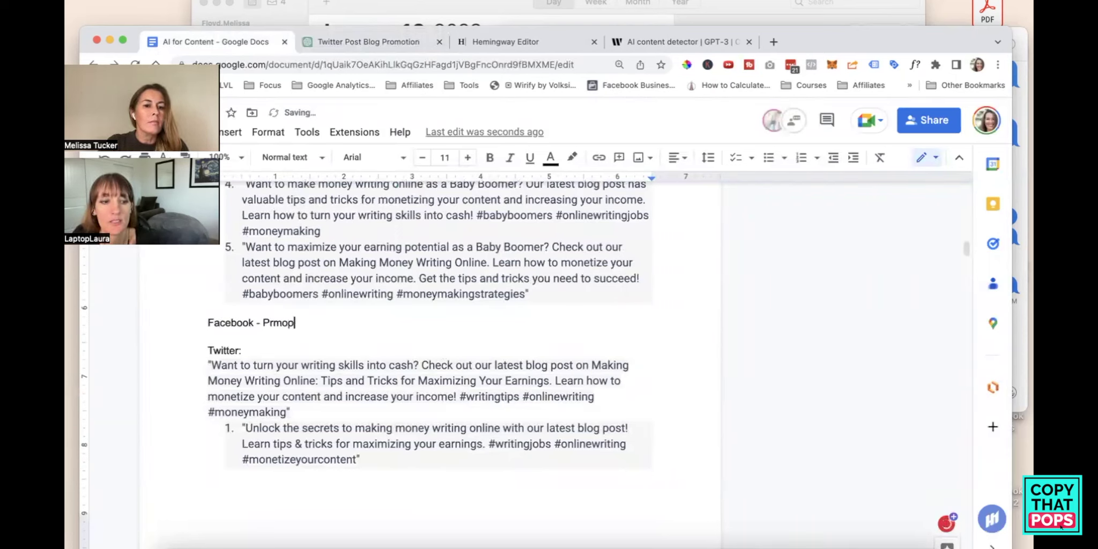
key("BackSpace")
key("BackSpace")
type("rompt -")
key("cmd+v")
key("Return")
key("Return")
Go back to the ChatGPT conversation while the five witty Facebook posts finish generating
left_click(369, 43)
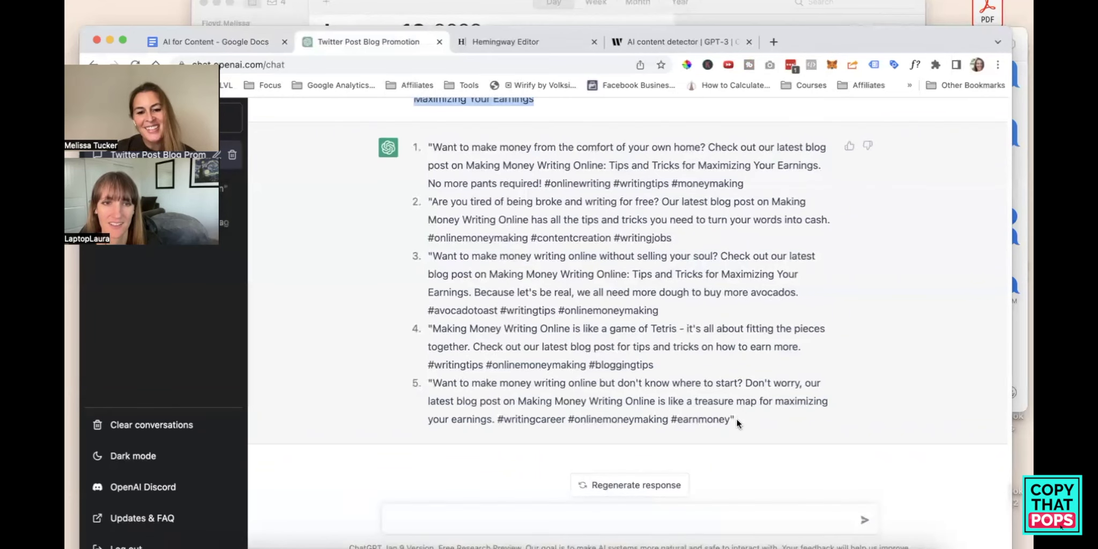
Copy the five witty Facebook posts and paste them below the prompt line in the doc
left_click_drag(737, 423, 299, 176)
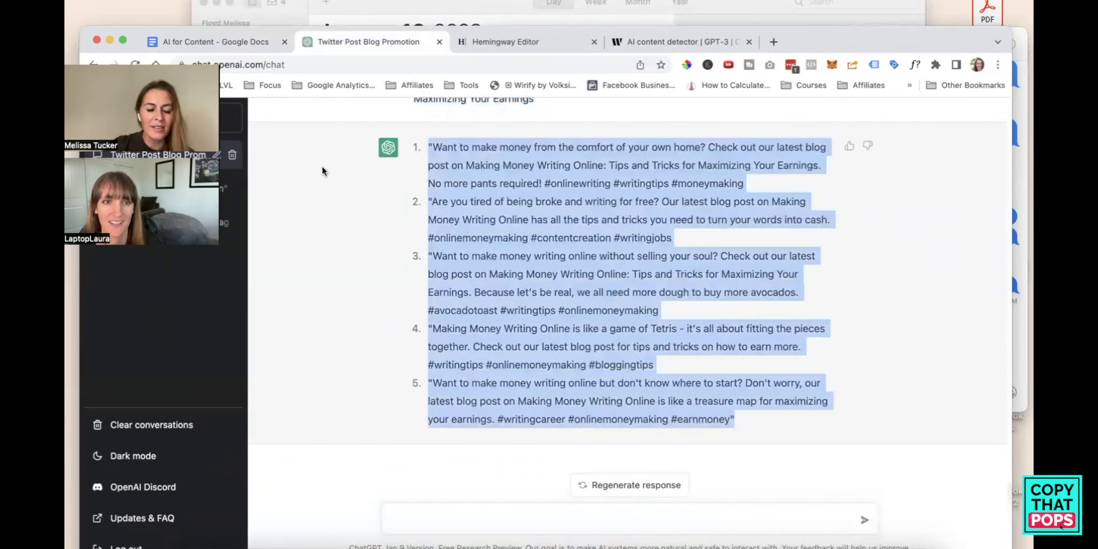
key("ctrl+shift+Tab")
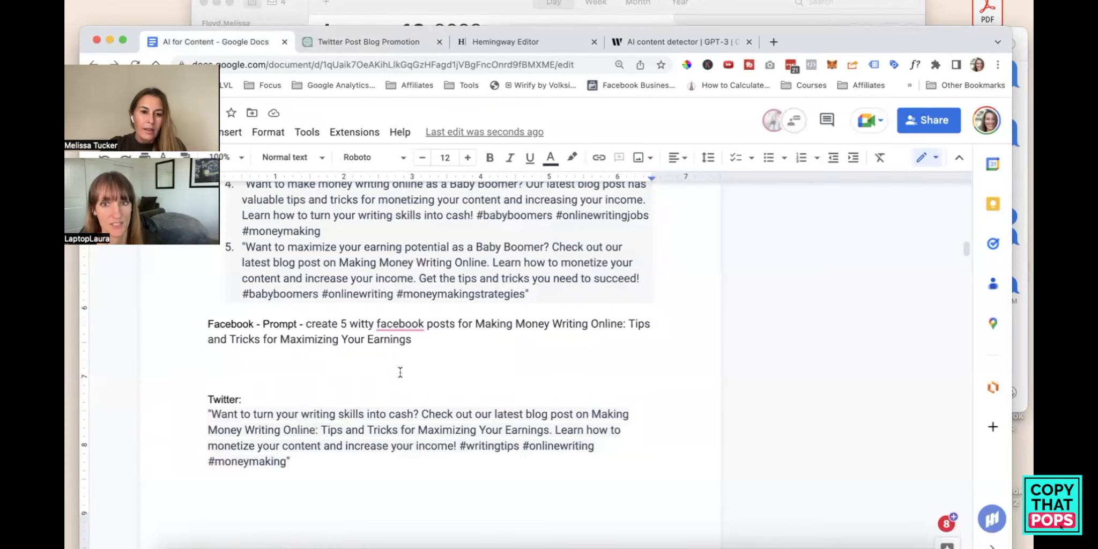
key("super+v")
left_click(364, 42)
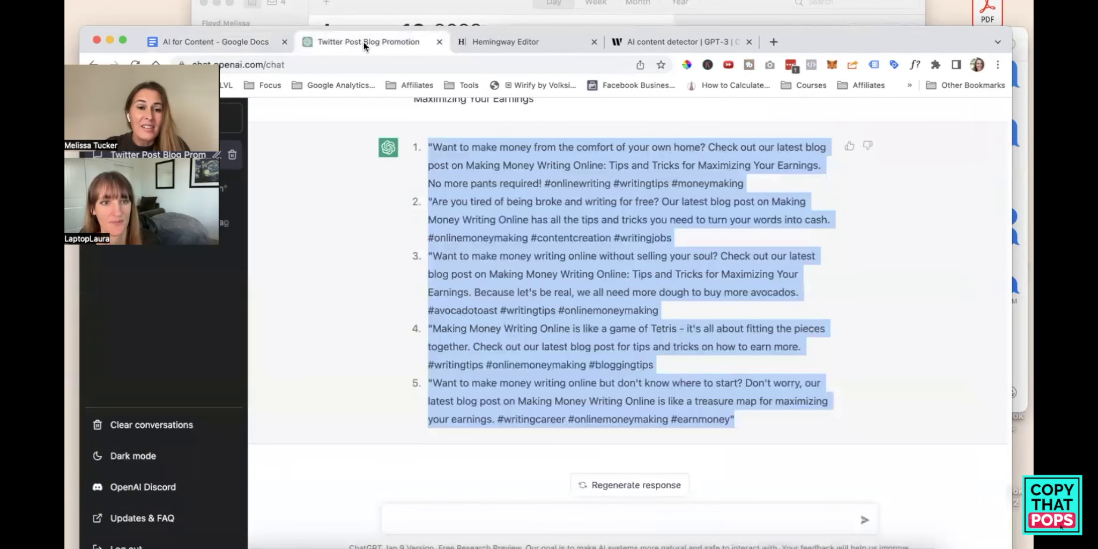
scroll(587, 398, "up", 2)
scroll(587, 398, "down", 2)
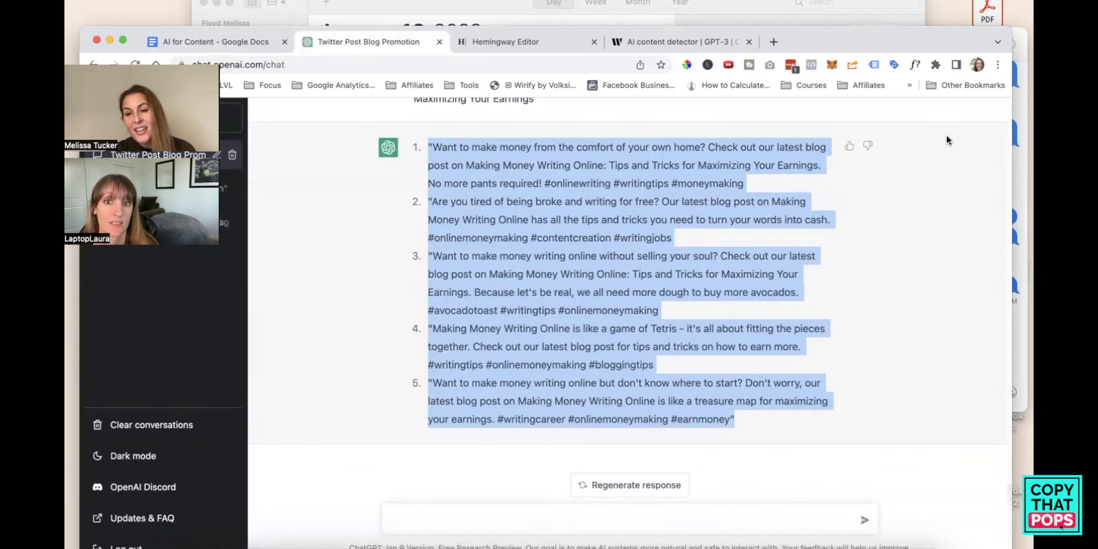
Nudge the browser window up and return to the AI for Content document
left_click_drag(903, 44, 900, 14)
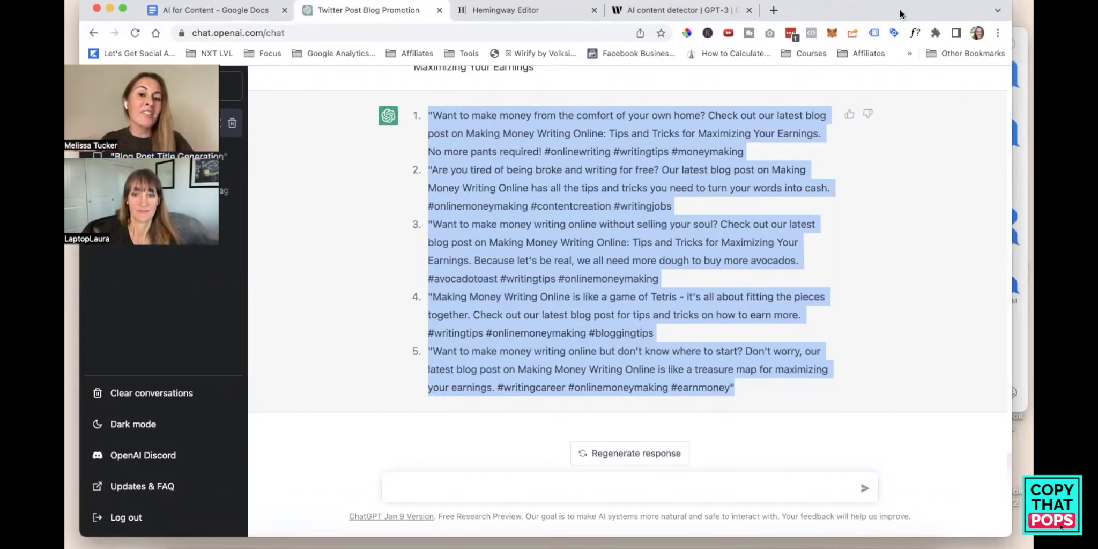
left_click(193, 10)
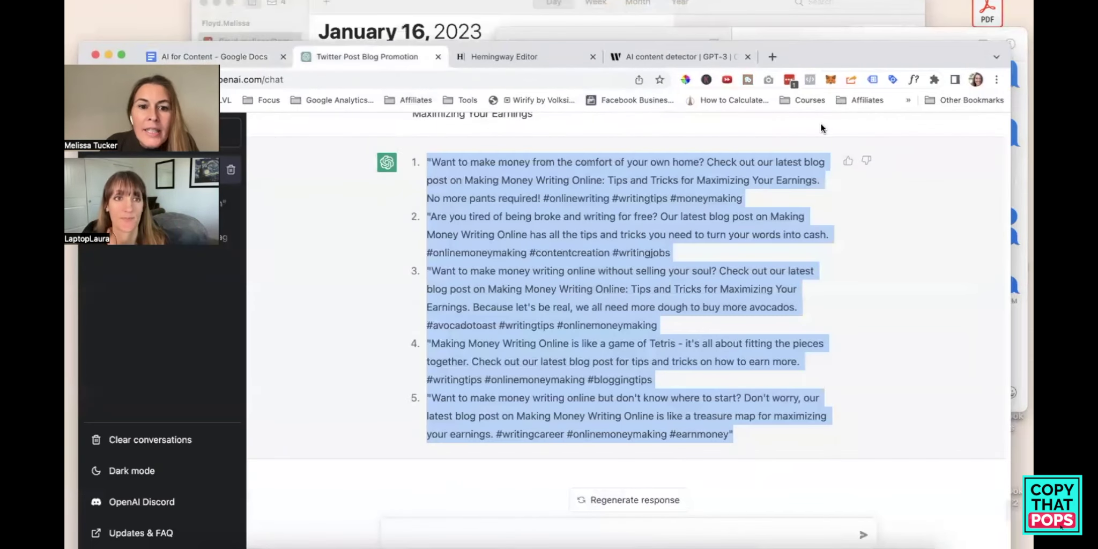
scroll(704, 230, "up", 5)
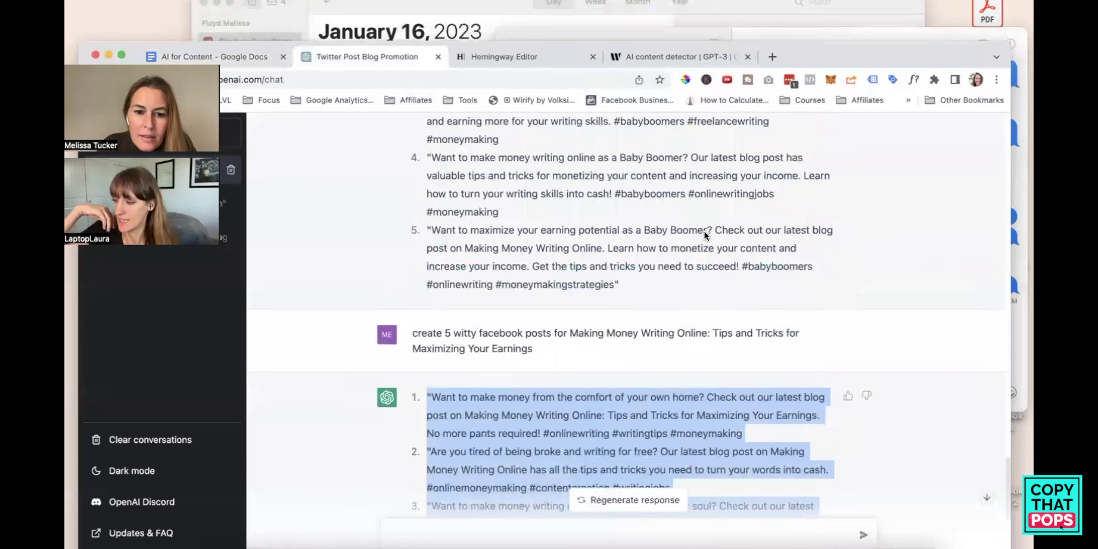
left_click_drag(536, 277, 523, 256)
Send 'create 3 witty Linked In posts for' plus the blog title, then select the three replies
double_click(923, 49)
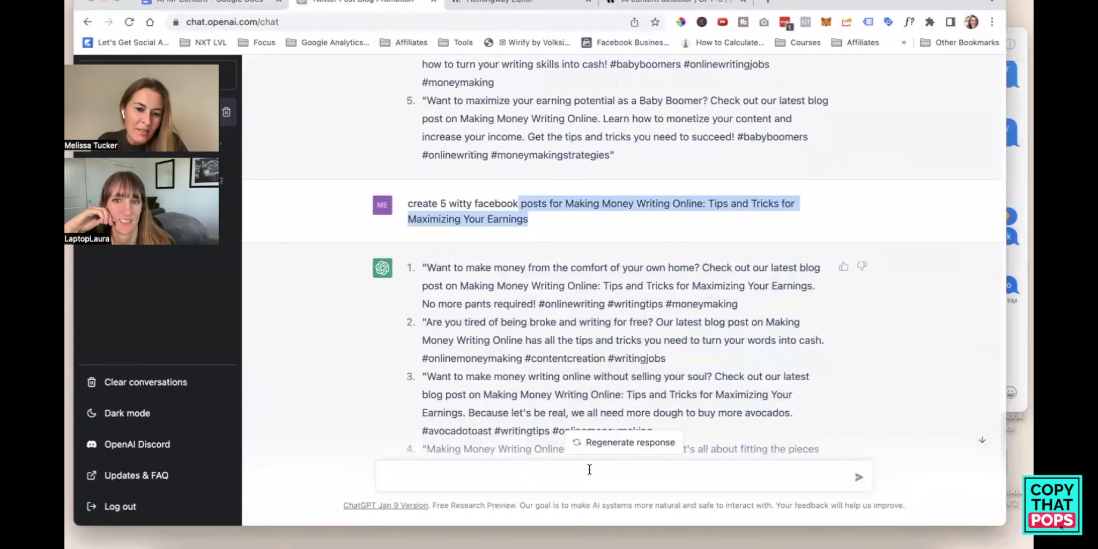
left_click(543, 479)
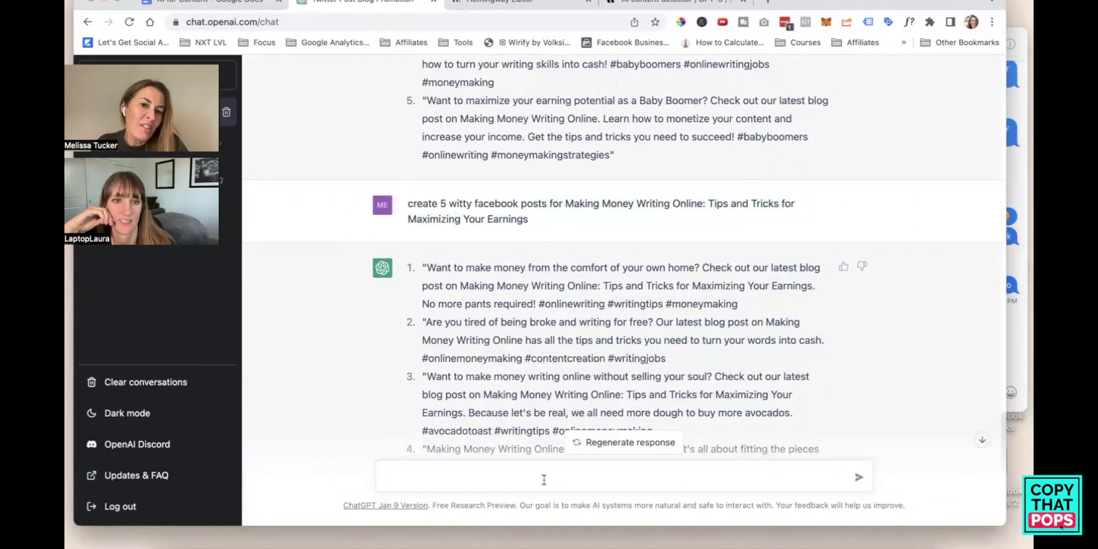
type("create 3 witty Linked")
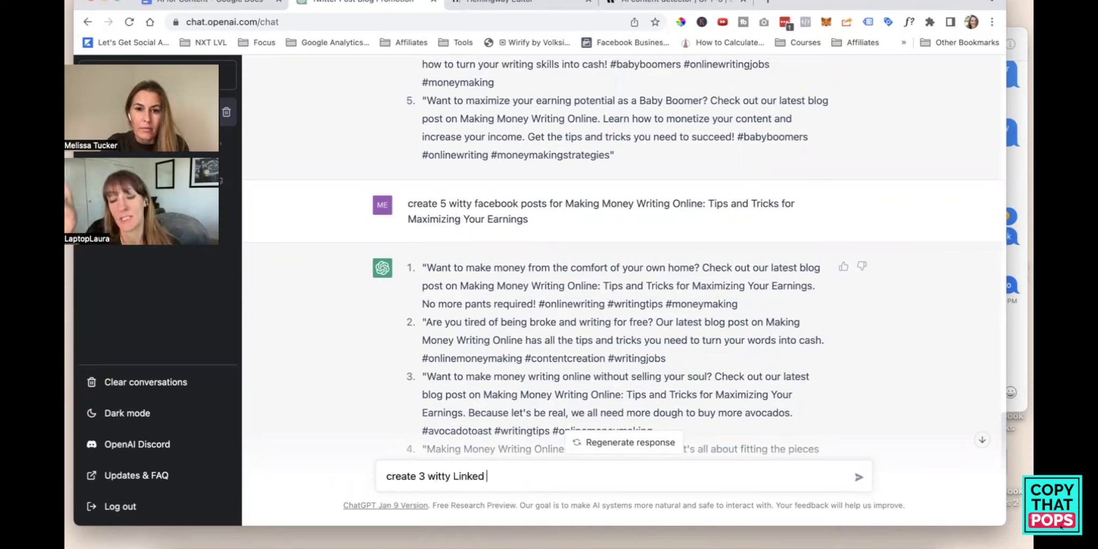
type(" In posts for")
key("super+v")
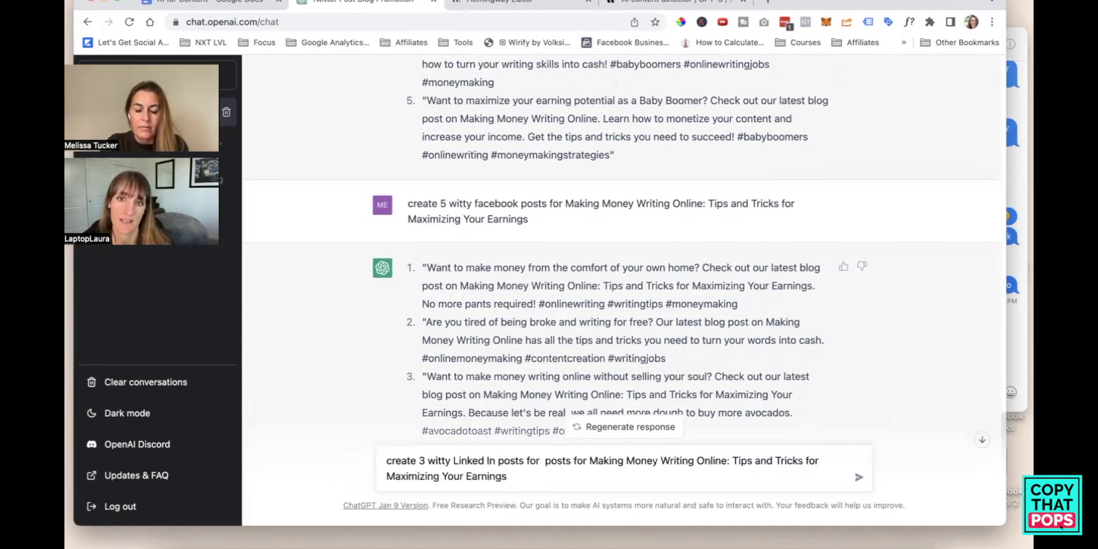
left_click_drag(544, 462, 585, 461)
key("BackSpace")
key("BackSpace")
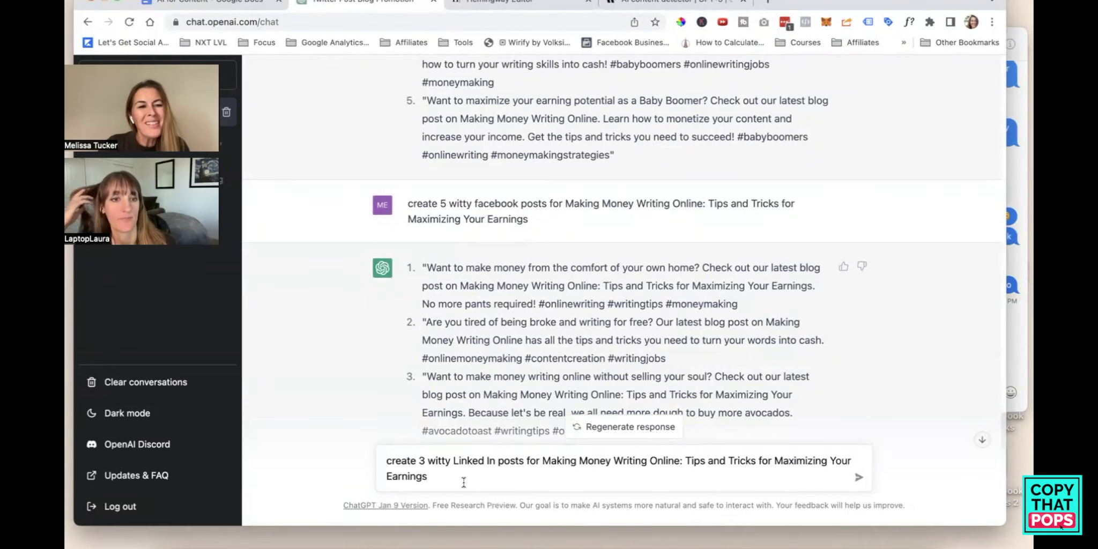
key("Return")
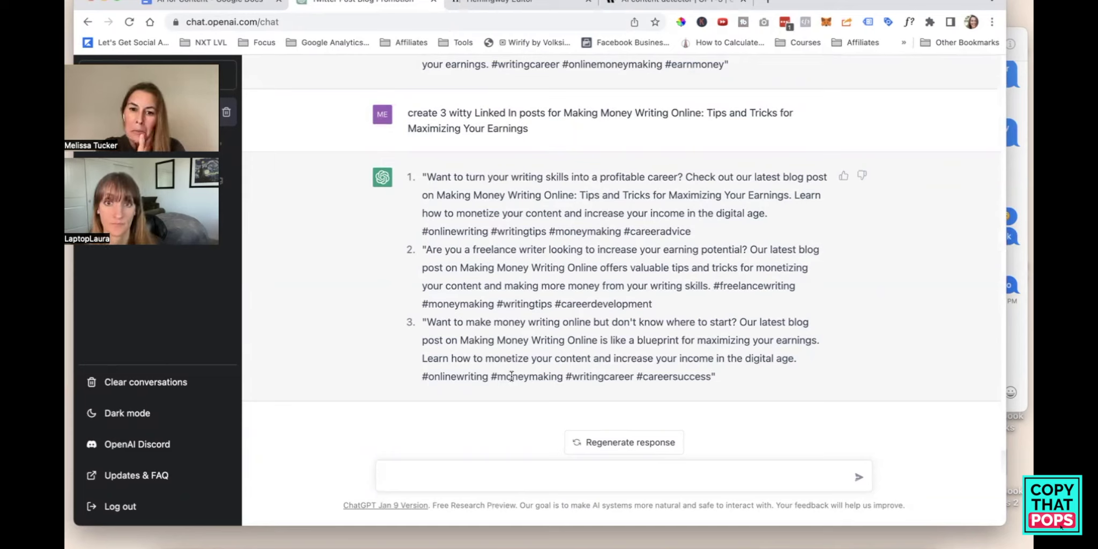
left_click_drag(743, 379, 405, 162)
key("super+c")
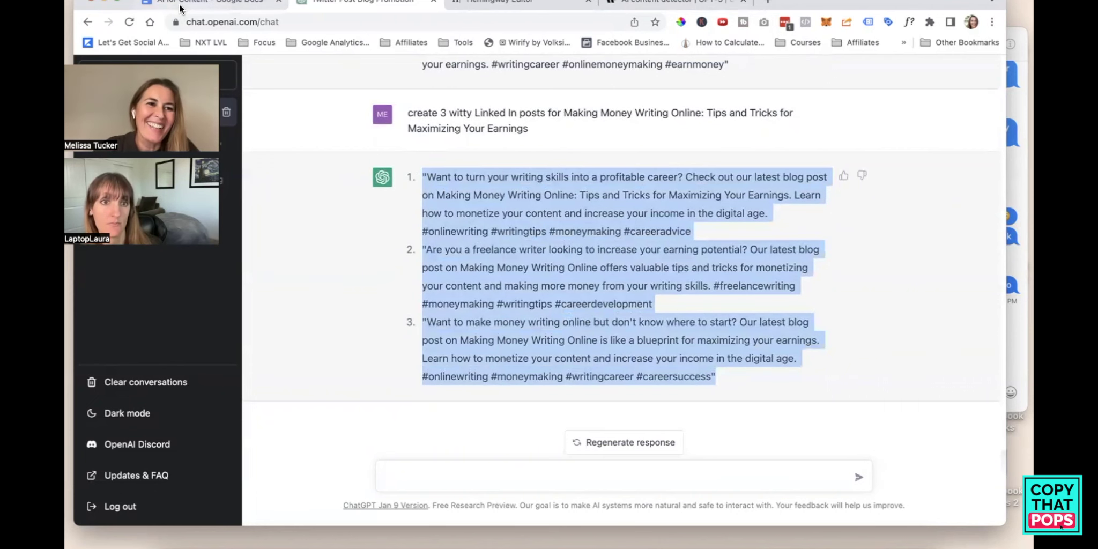
Type a 'Linked In' heading above Twitter and paste the three LinkedIn posts below it
left_click(218, 1)
scroll(390, 447, "down", 4)
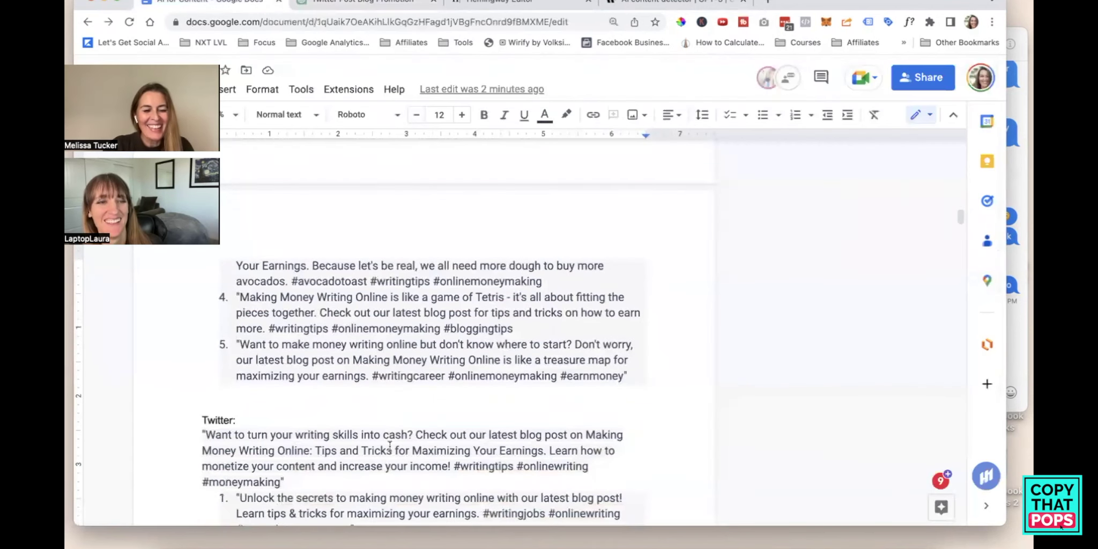
type("Linke")
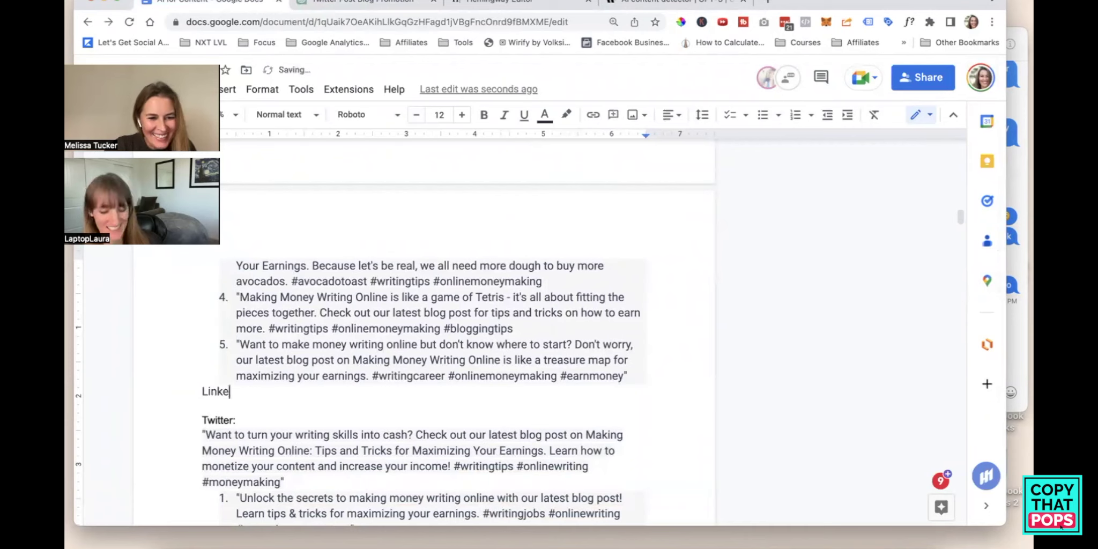
type("d IN")
key("BackSpace")
key("BackSpace")
type("n")
key("Return")
key("super+v")
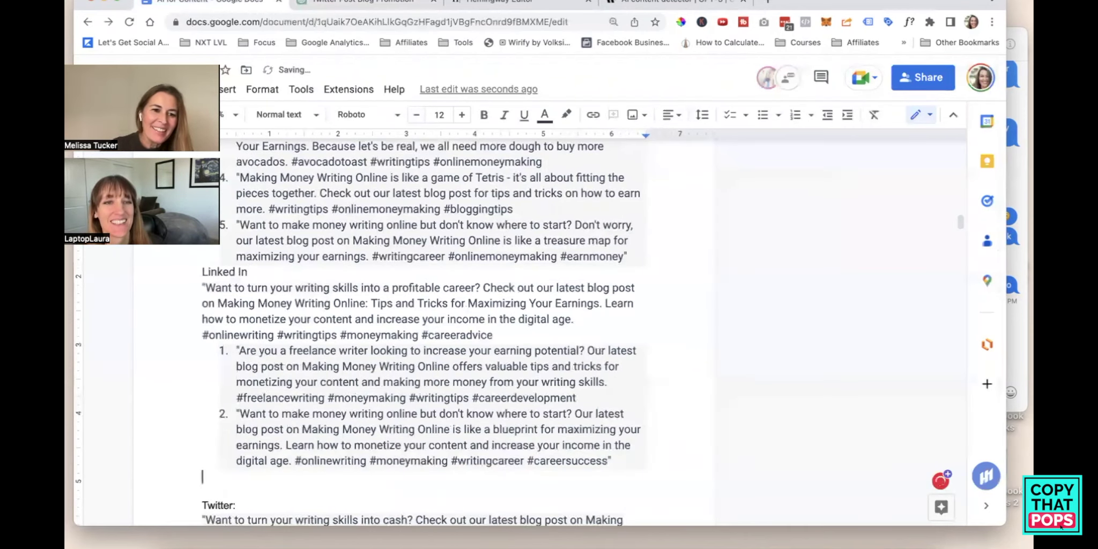
scroll(533, 382, "down", 15)
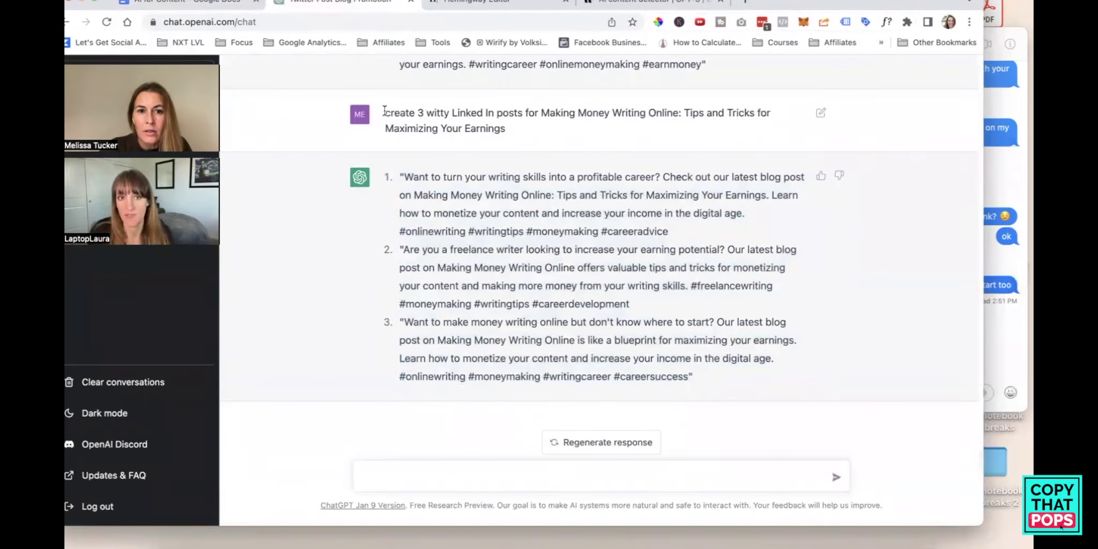
left_click_drag(385, 112, 515, 134)
Request three witty Instagram posts for the blog post and select the generated replies
left_click(457, 479)
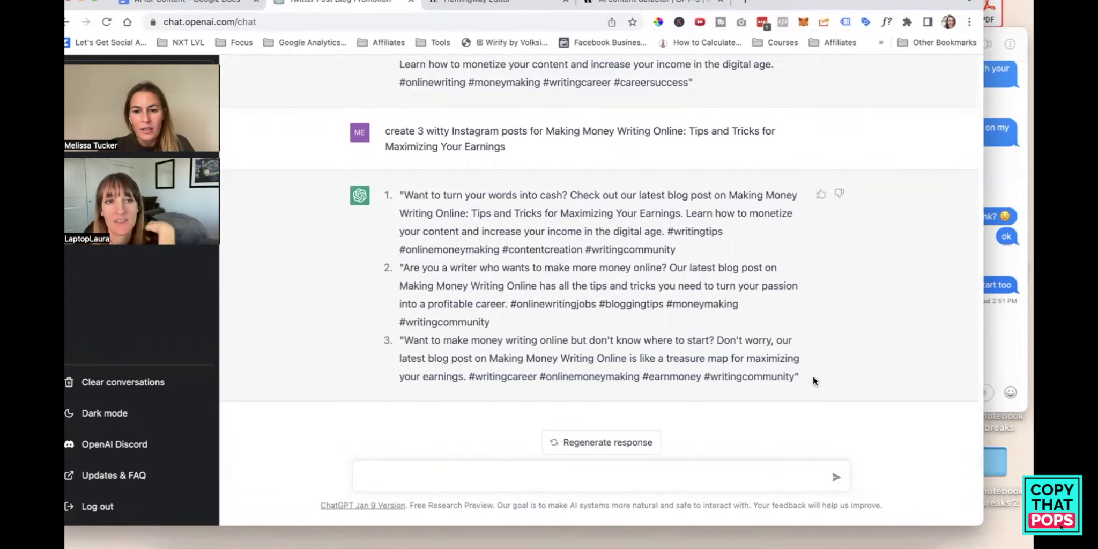
left_click_drag(813, 376, 362, 182)
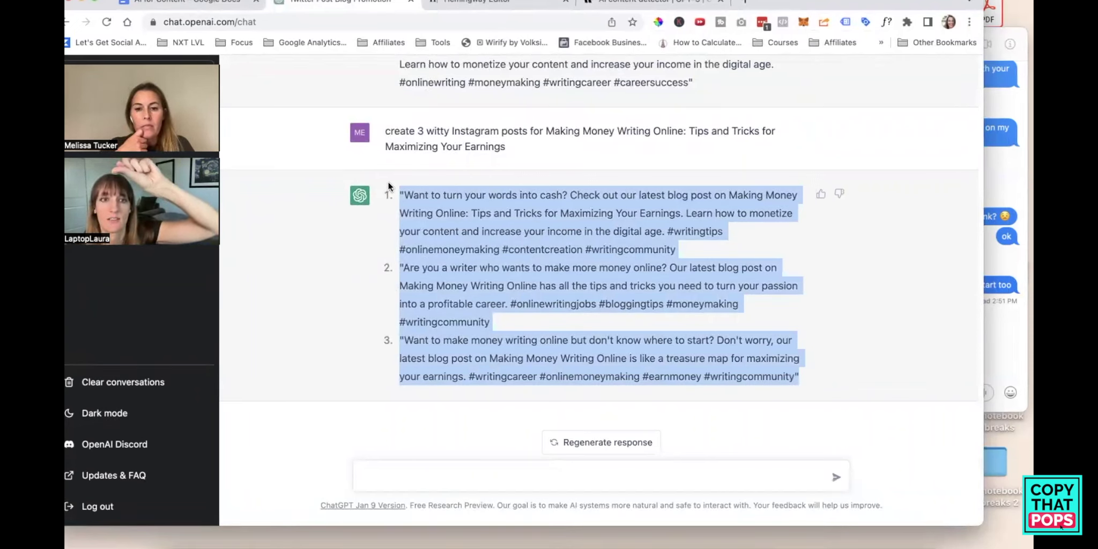
Insert an 'Instagram:' heading above Facebook and paste the three Instagram posts beneath it
left_click(194, 1)
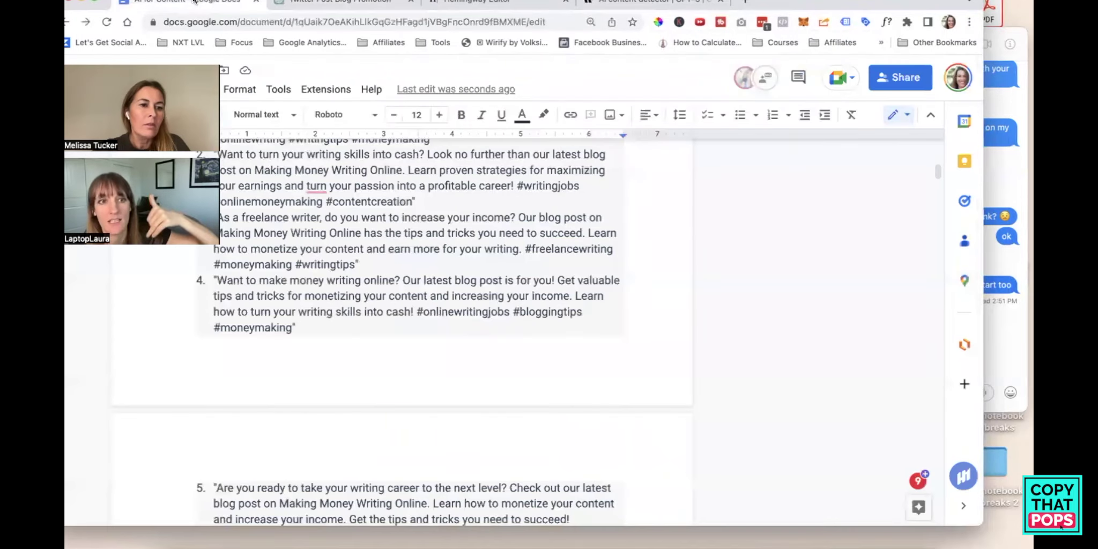
scroll(322, 408, "up", 20)
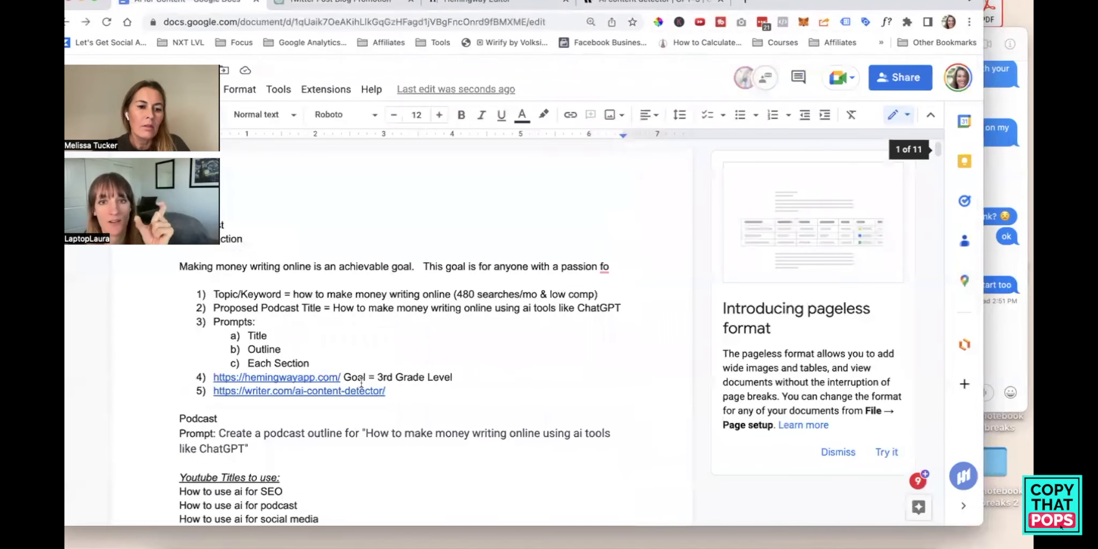
scroll(361, 383, "down", 4)
left_click(297, 253)
key("Return")
type("Instagram:")
key("Return")
type("\"Want to turn your words into cash? Check out our latest blog post on Making Money Writing Online: Tips and Tricks for Maximizing Your Earnings. Learn how to monetize your content and increase your income in the digital age. #writingtips #onlinemoneymaking #contentcreation #writingcommunity\" \"Are you a writer who wants to make more money online? Our latest blog post on Making Money Writing Online has all the tips and tricks you need to turn your passion into a profitable career. #onlinewritingjobs #bloggingtips #moneymaking #writingcommunity \"Want to make money writing online but don't know where to start? Don't worry, our latest blog post on Making Money Writing Online is like a treasure map for maximizing your earnings. #writingcareer #onlinemoneymaking #earnmoney #writingcommunity\"")
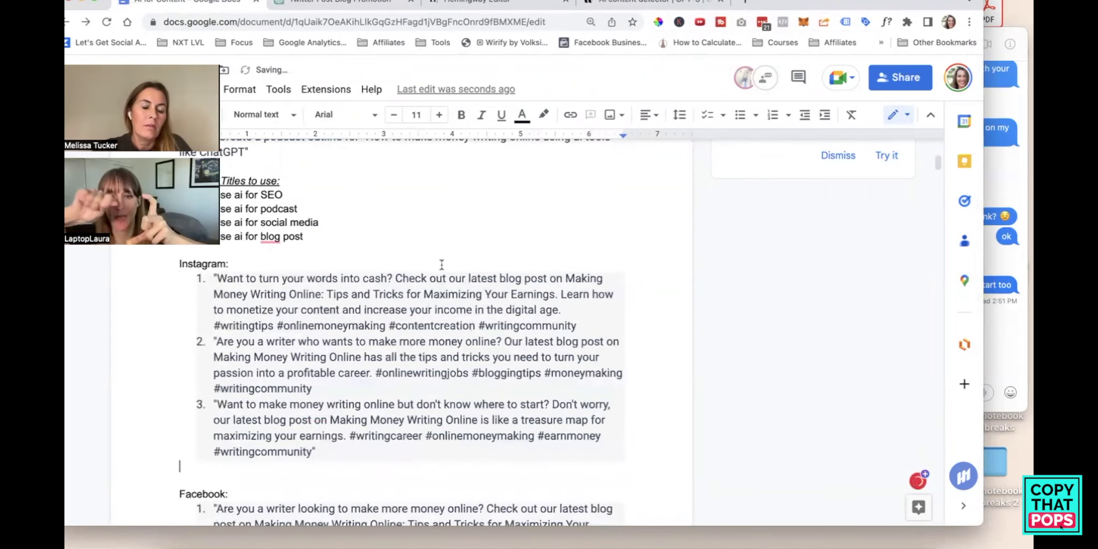
scroll(307, 246, "up", 5)
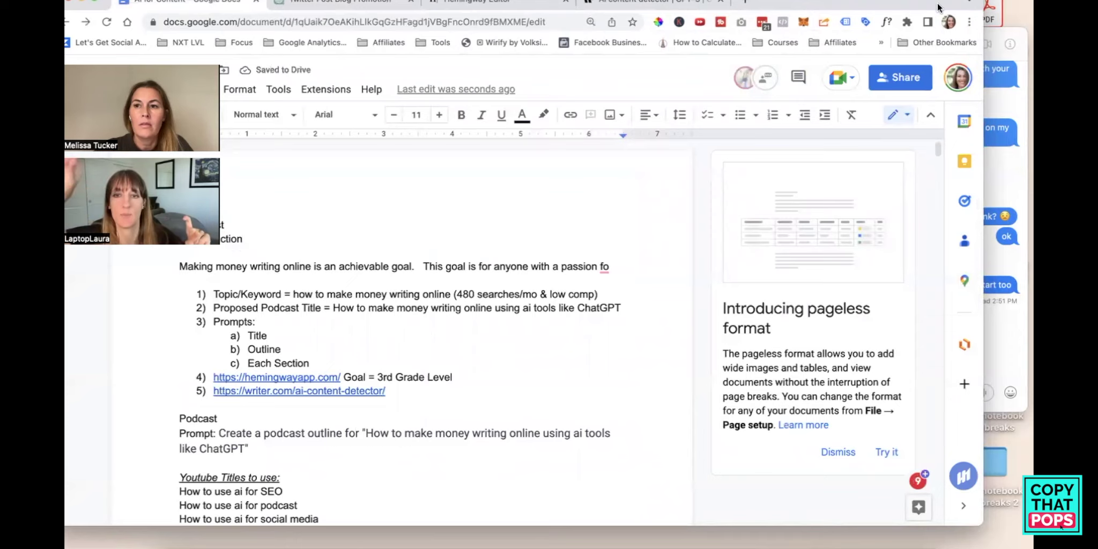
Ask ChatGPT to 'replace with some emojis' and select the emoji version of the posts
left_click(402, 34)
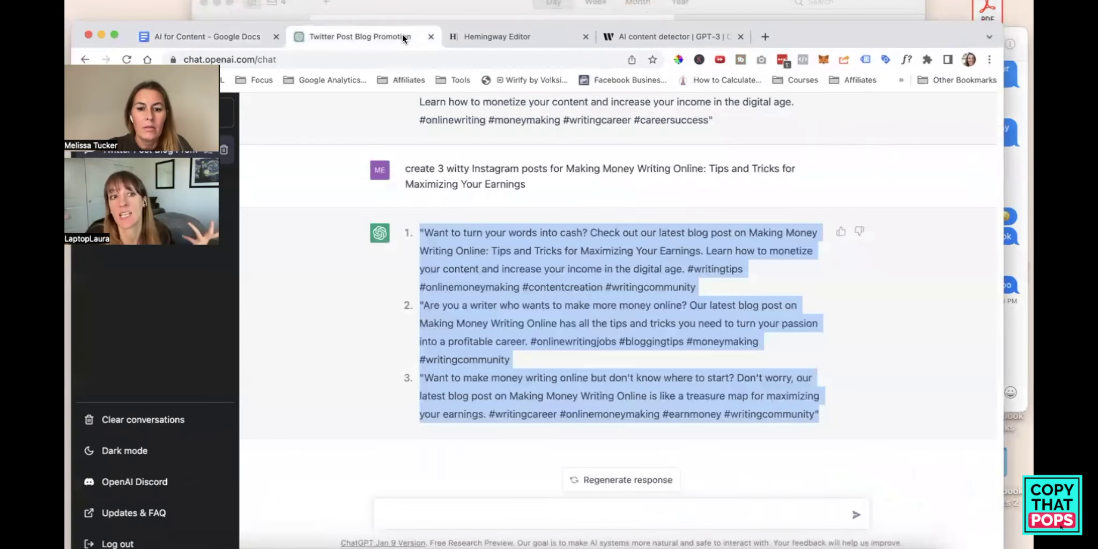
left_click(564, 509)
type("replace with some emojis")
key("Return")
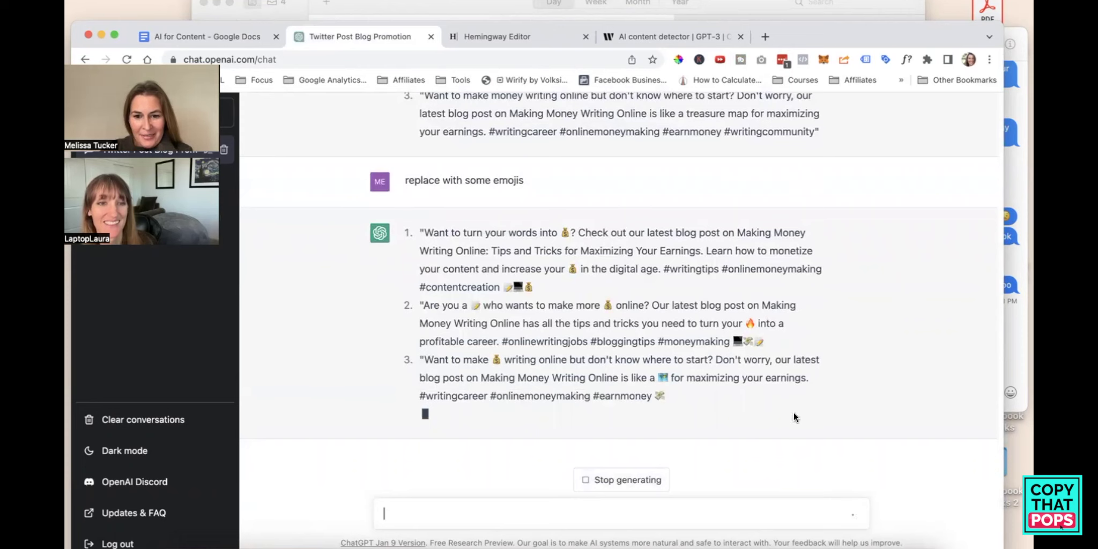
left_click_drag(709, 413, 418, 247)
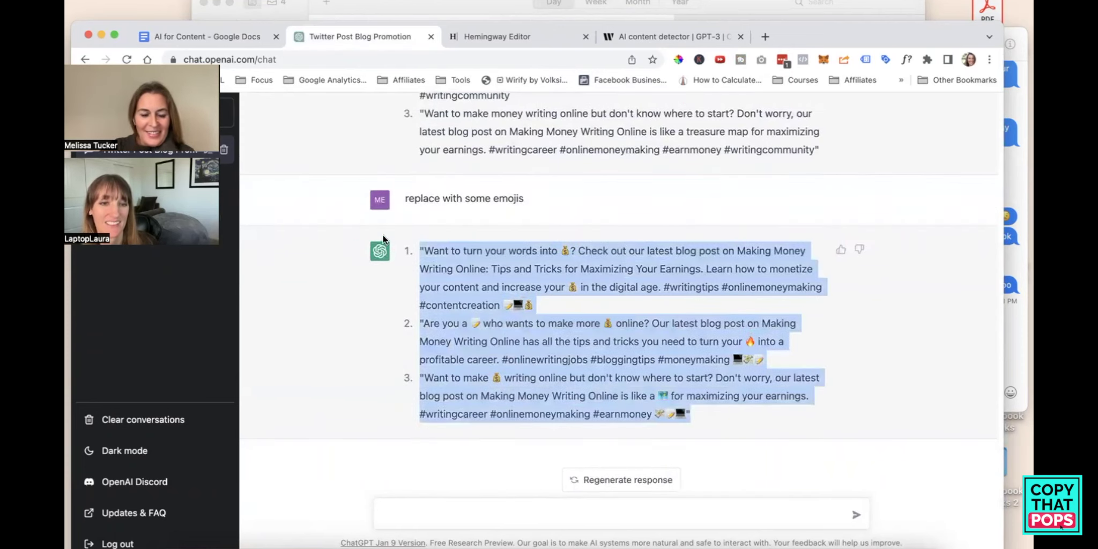
Paste the emoji versions of the three Instagram posts below the originals in 'AI for Content'
left_click(234, 37)
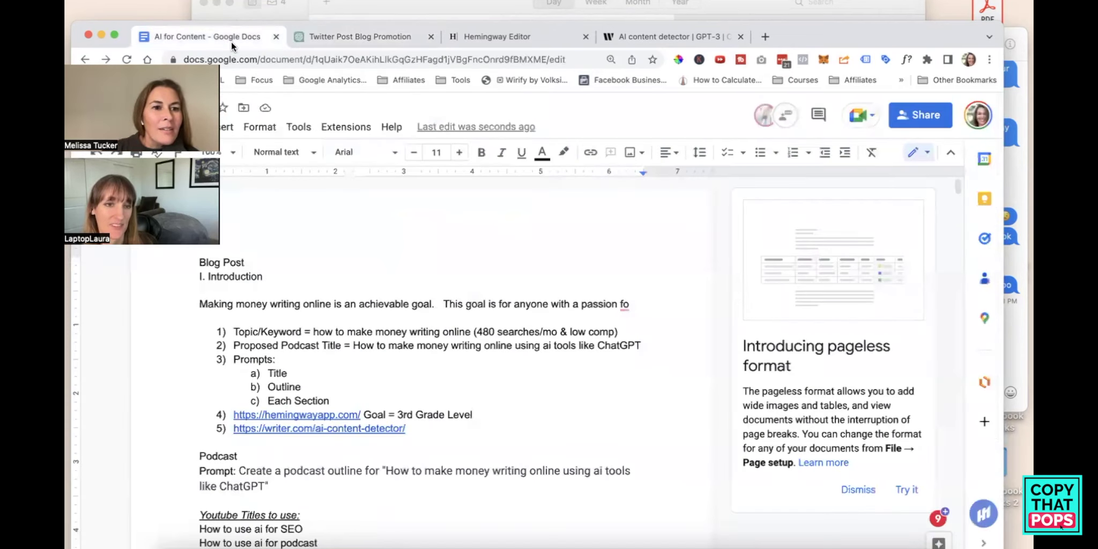
scroll(304, 413, "down", 5)
scroll(304, 412, "up", 3)
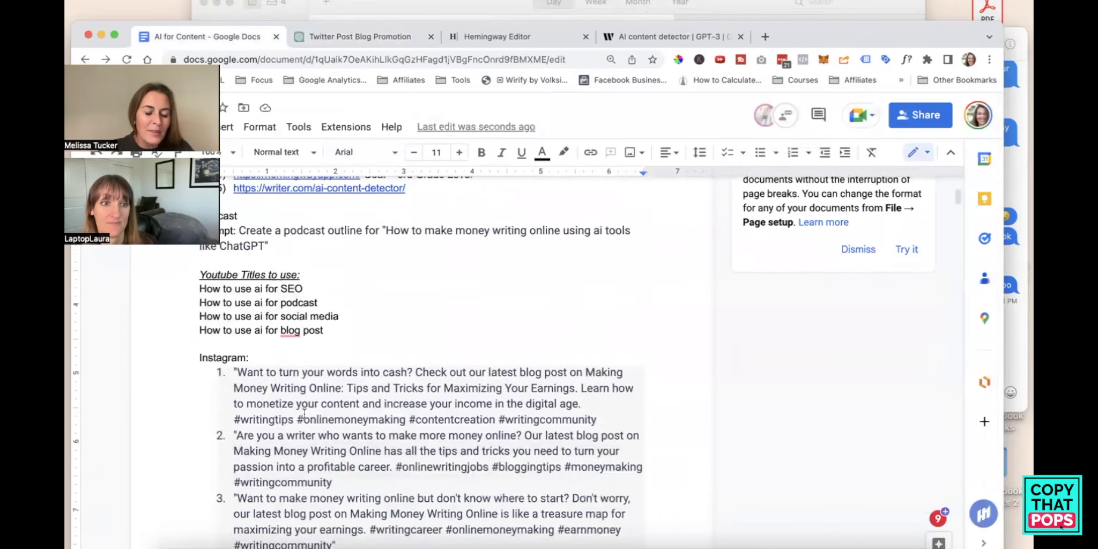
scroll(304, 413, "down", 3)
key("ctrl+v")
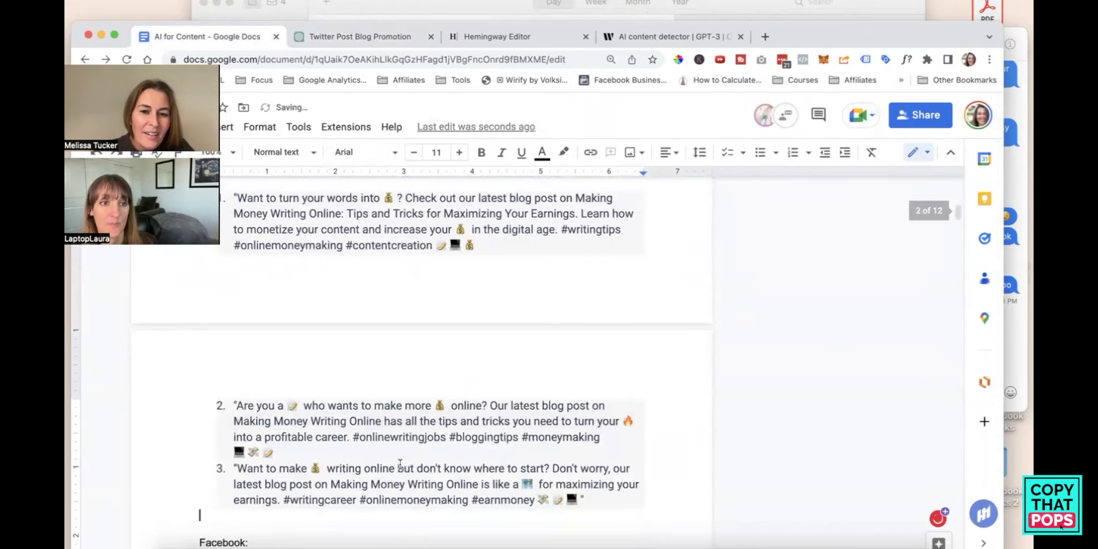
scroll(399, 386, "up", 6)
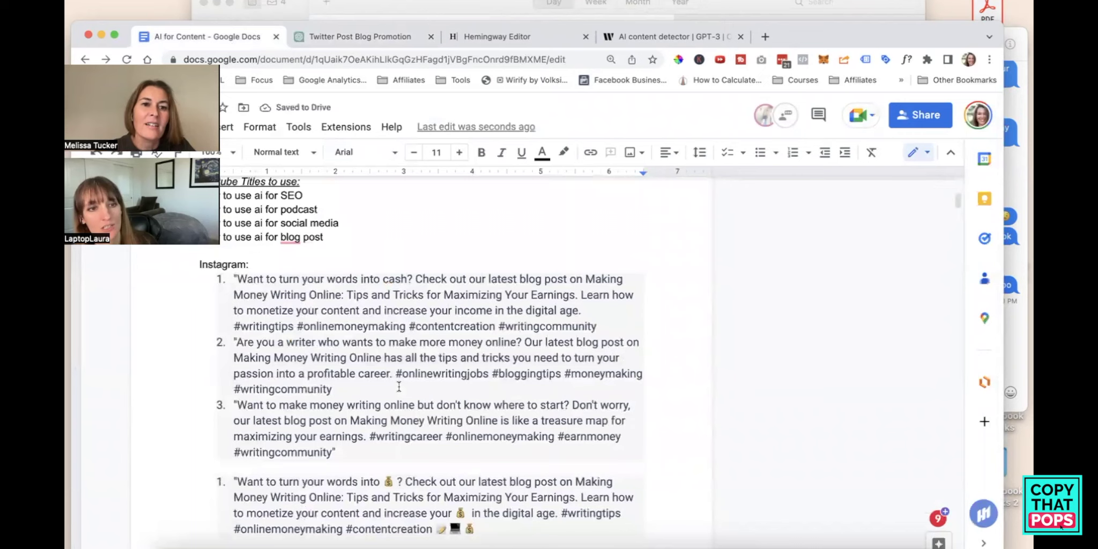
left_click(339, 40)
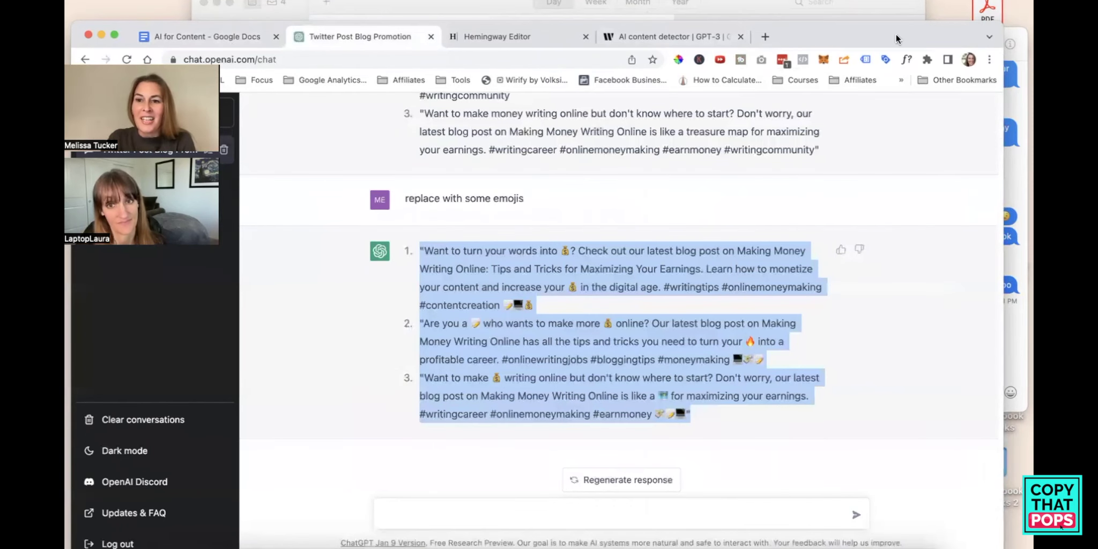
Ask for a TikTok script promoting 'Making Money Writing Online: Tips and Tricks for Maximizing Your Earnings'
left_click_drag(895, 24, 850, 4)
scroll(523, 389, "up", 10)
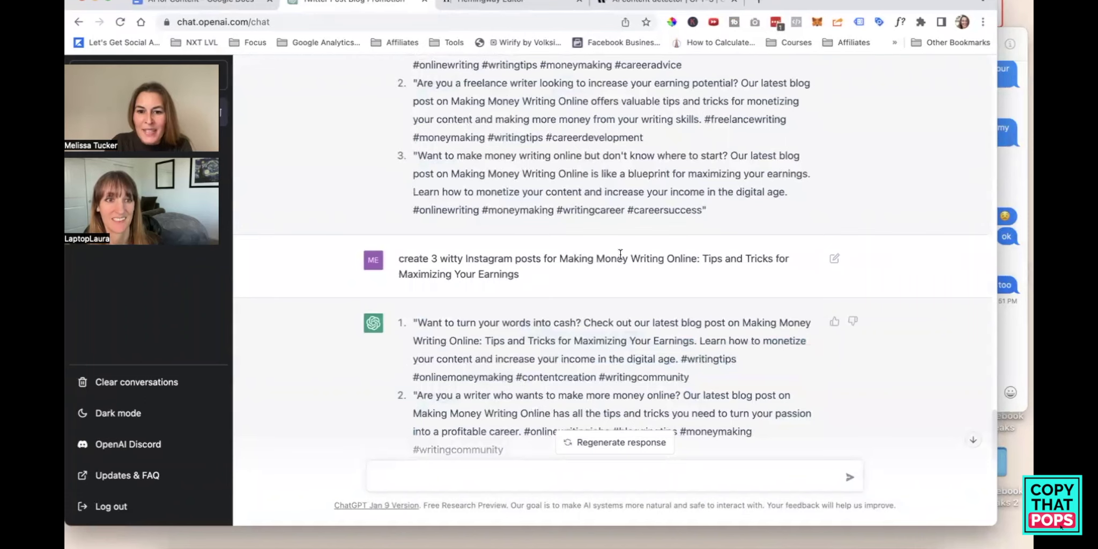
left_click_drag(545, 257, 548, 272)
key("super+c")
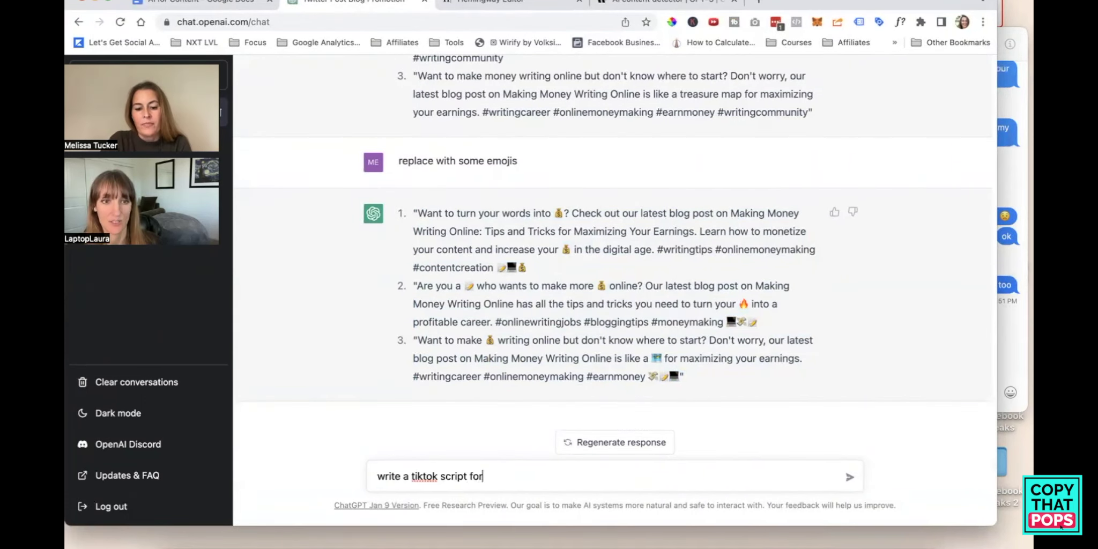
key("super+v")
key("Return")
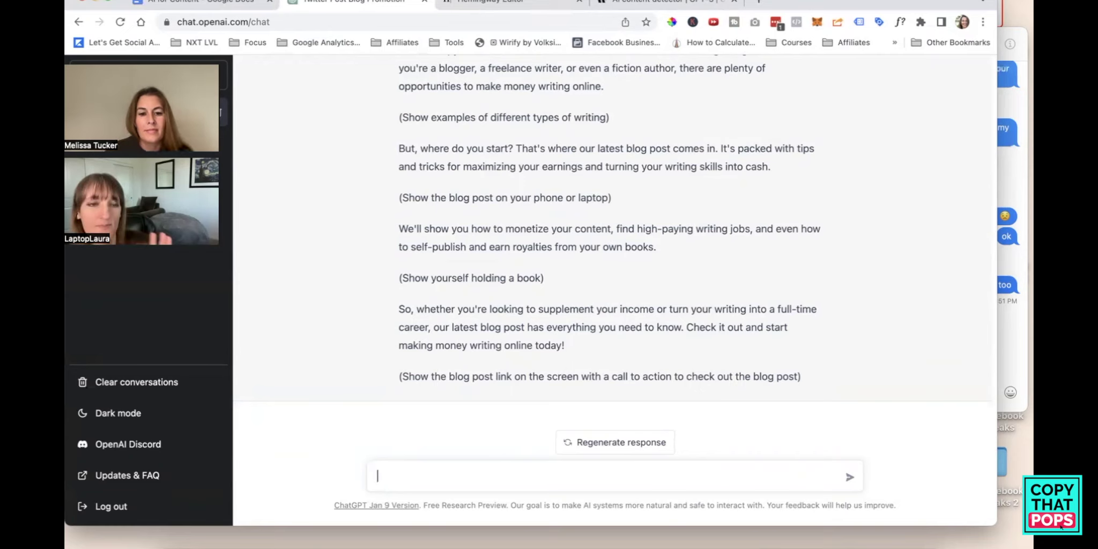
Draft 'make it funny' as a follow-up and select the generated TikTok script
type("make it fu")
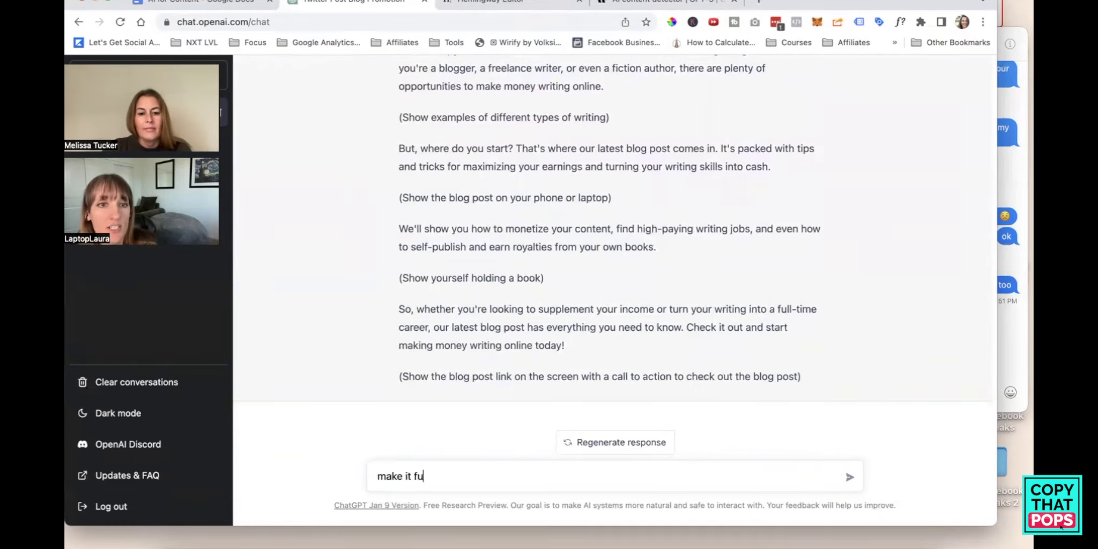
type("nny")
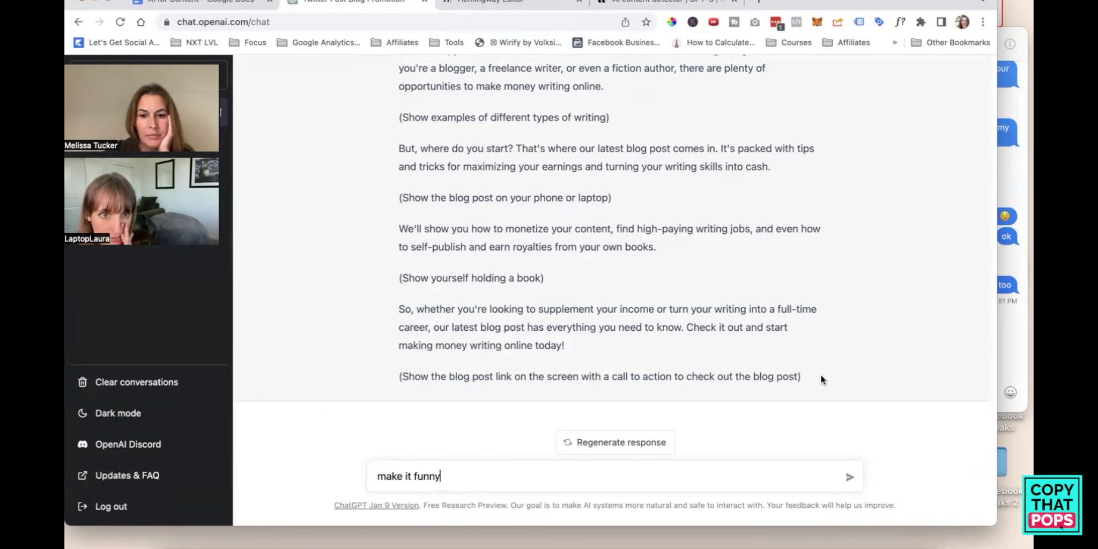
left_click_drag(821, 376, 383, 87)
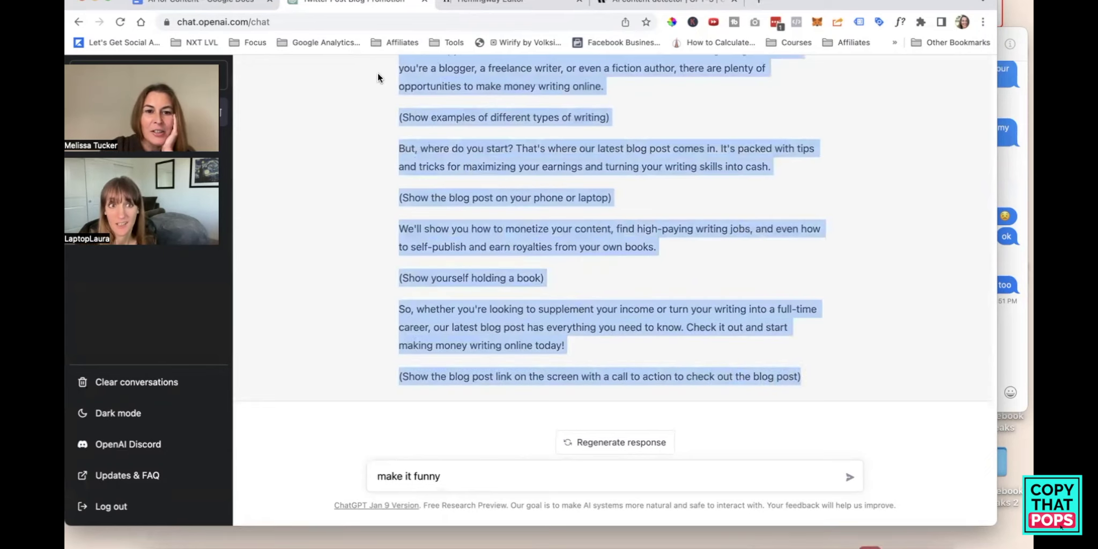
key("ctrl+super+d")
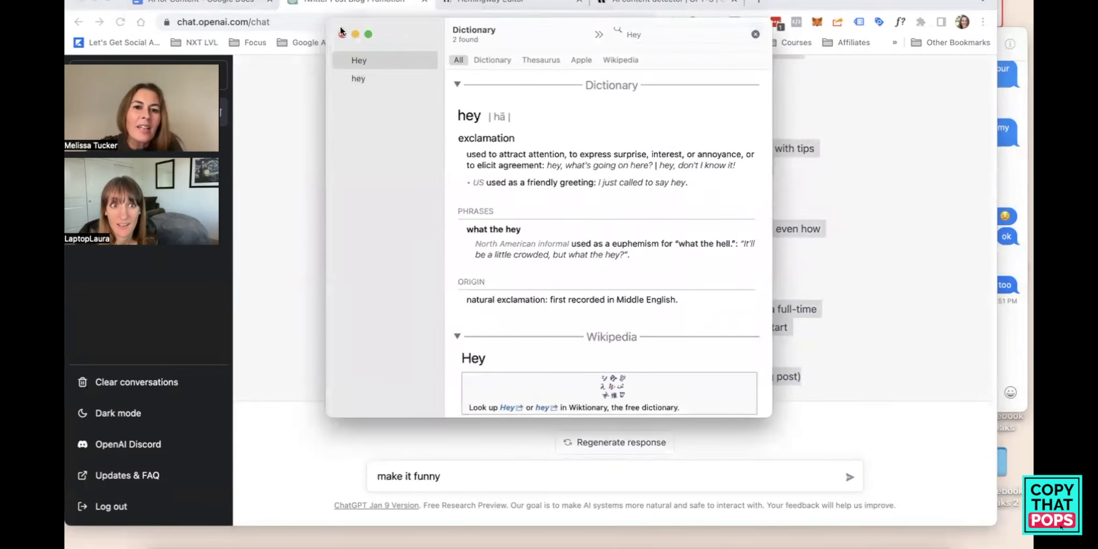
left_click(342, 34)
scroll(359, 149, "up", 5)
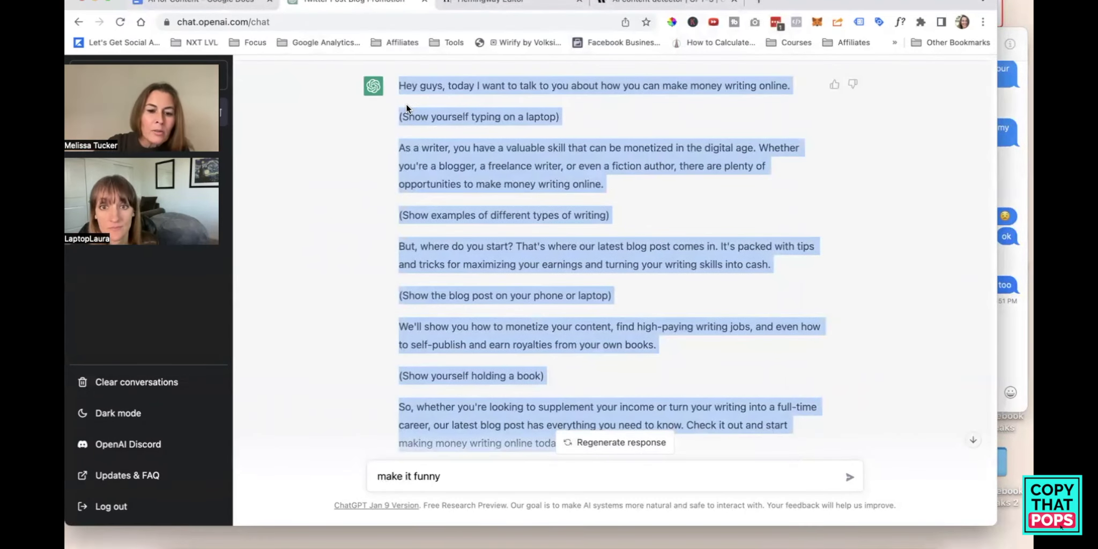
scroll(520, 320, "down", 2)
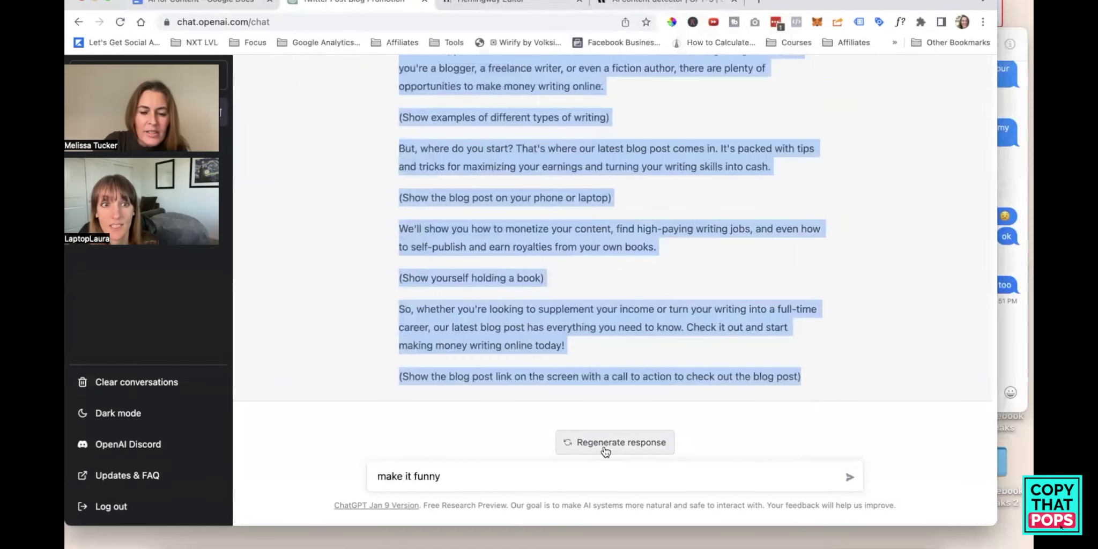
left_click(481, 487)
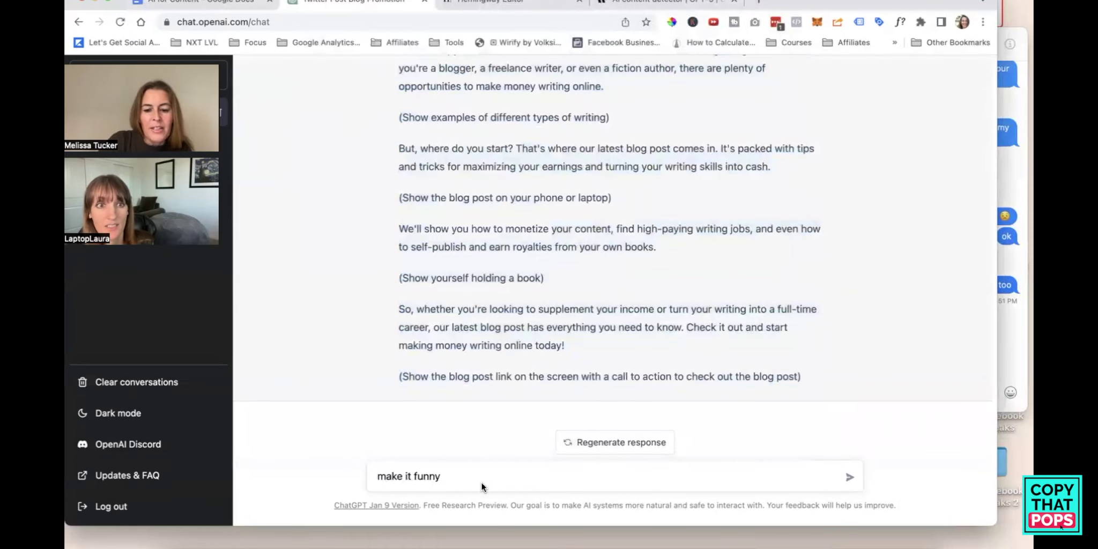
Send the 'make it funny' request to ChatGPT
type("make it funny")
left_click(849, 477)
left_click(188, 4)
left_click(184, 312)
Add a 'Tik Tok' heading above Instagram and paste the video script beneath it
key("Return")
type("R")
key("BackSpace")
type("Ti")
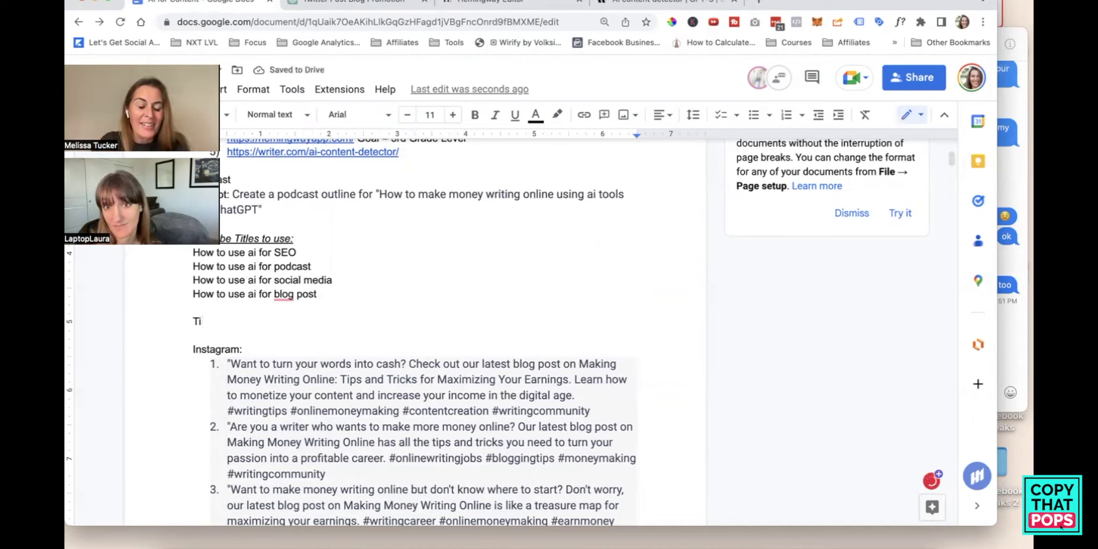
type("k Tok")
key("Return")
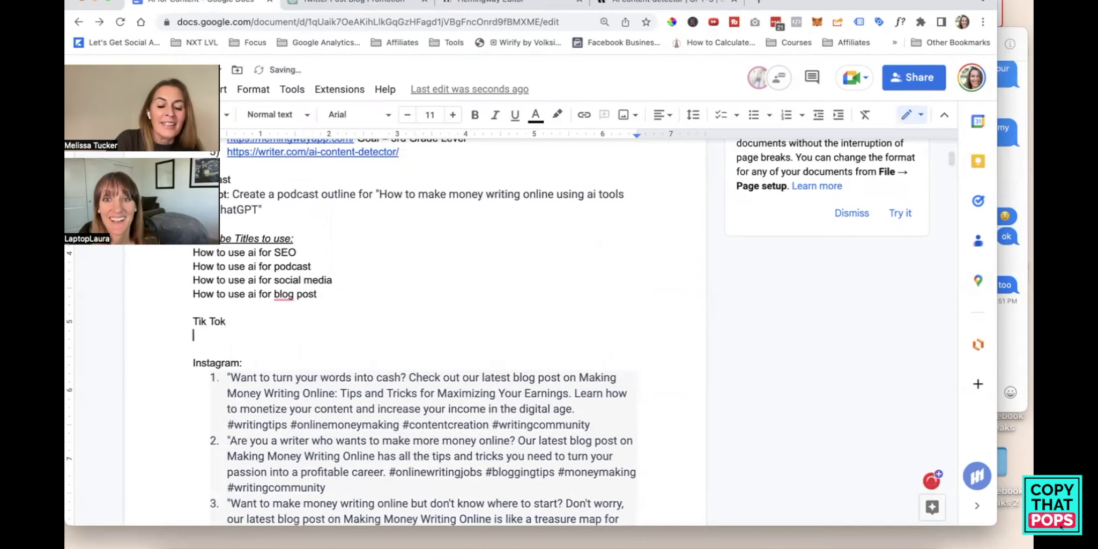
key("super+v")
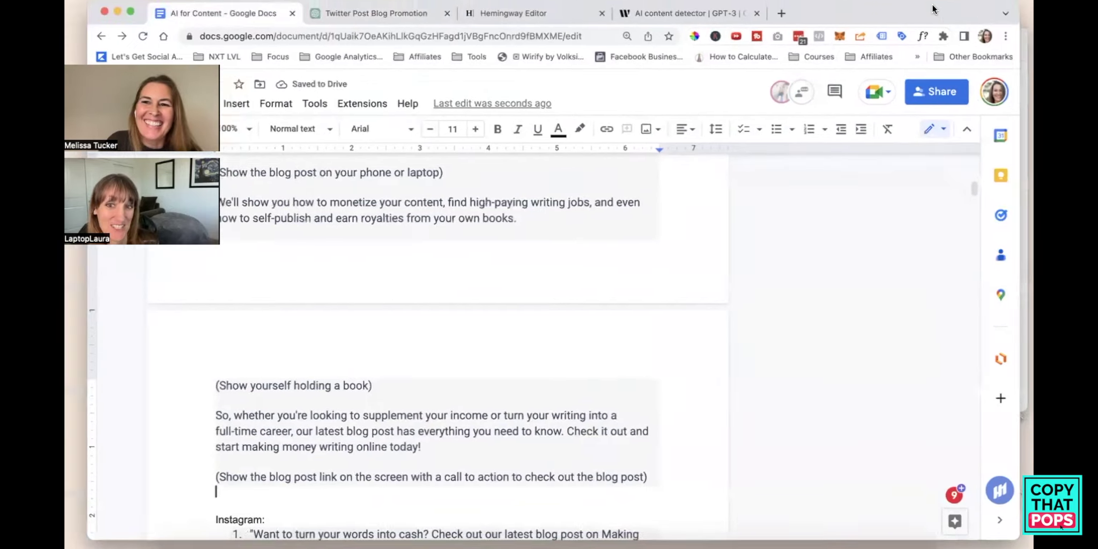
left_click(365, 24)
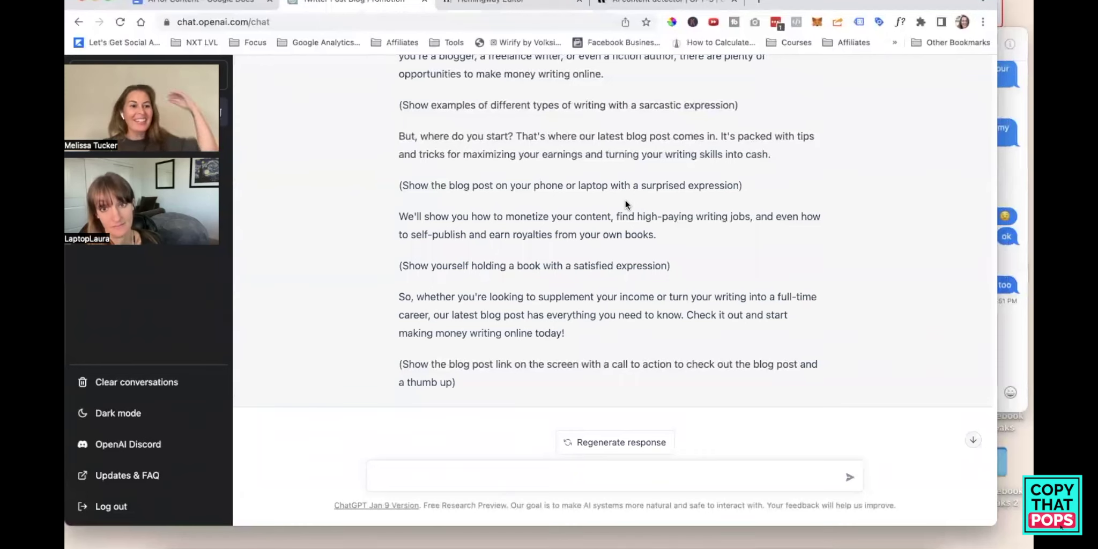
Select the entire funnier TikTok script reply, from its end back to its start
scroll(625, 200, "up", 3)
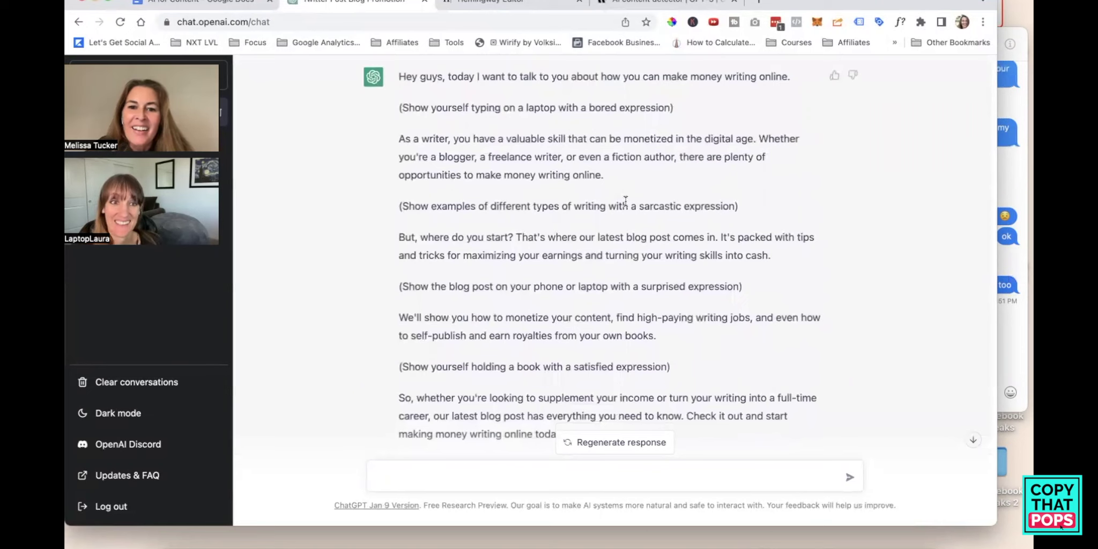
scroll(625, 200, "down", 3)
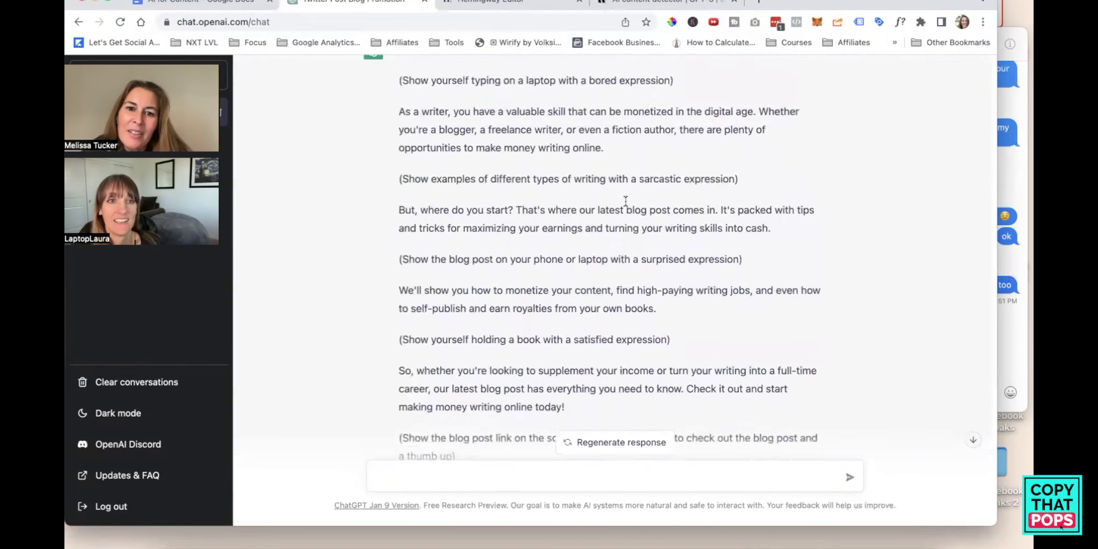
scroll(625, 202, "down", 1)
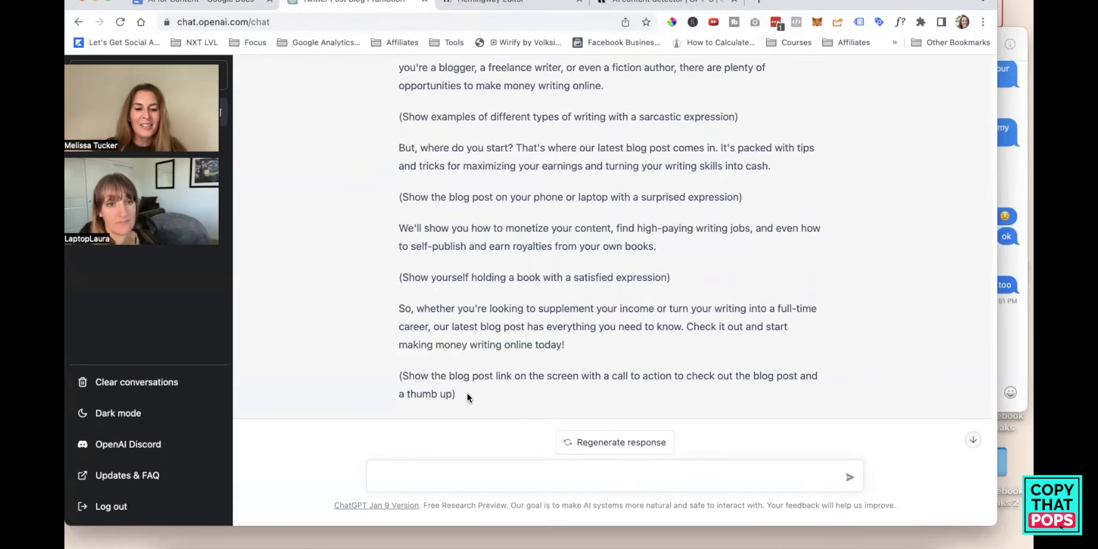
left_click_drag(467, 393, 368, 171)
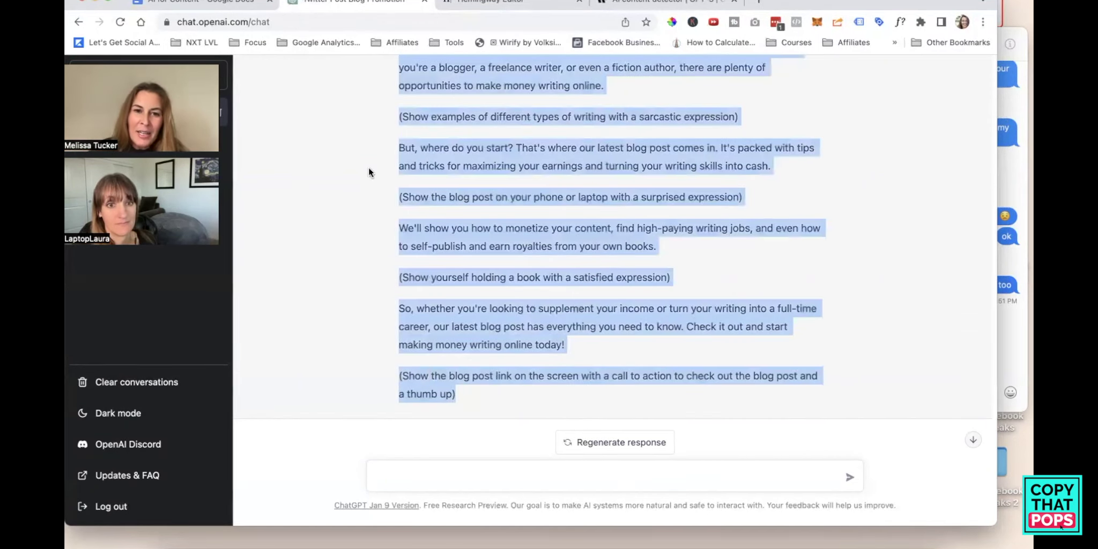
Paste the expression-annotated funny script on a new line above 'Instagram:' in the doc
scroll(368, 170, "up", 3)
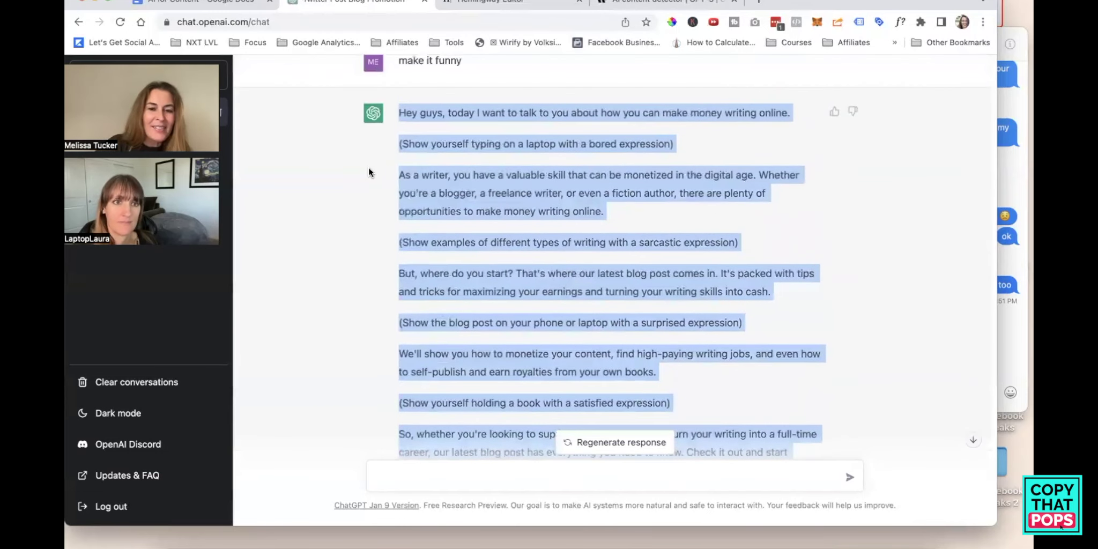
left_click(194, 4)
scroll(435, 366, "down", 2)
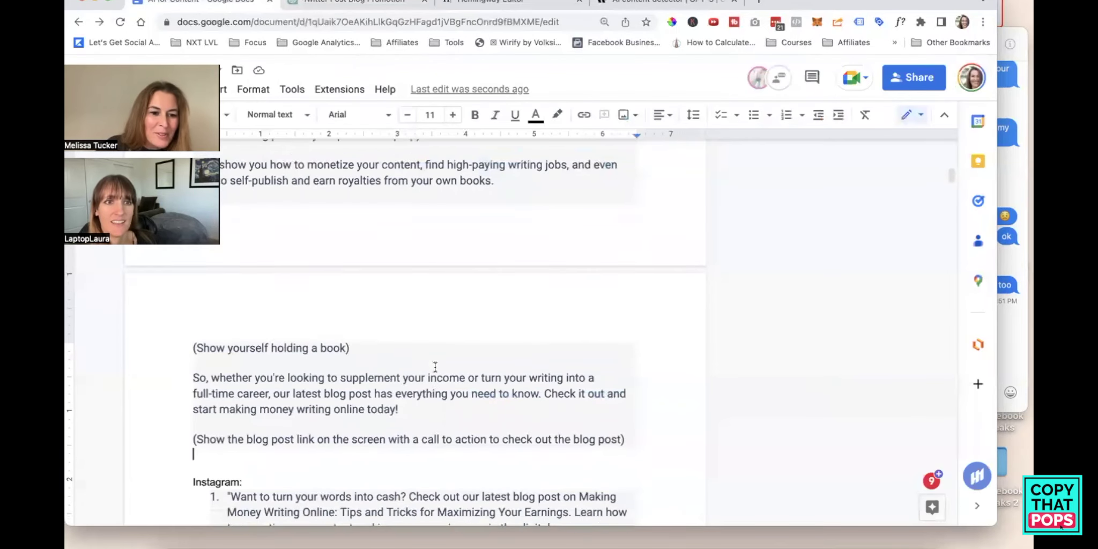
scroll(435, 367, "down", 1)
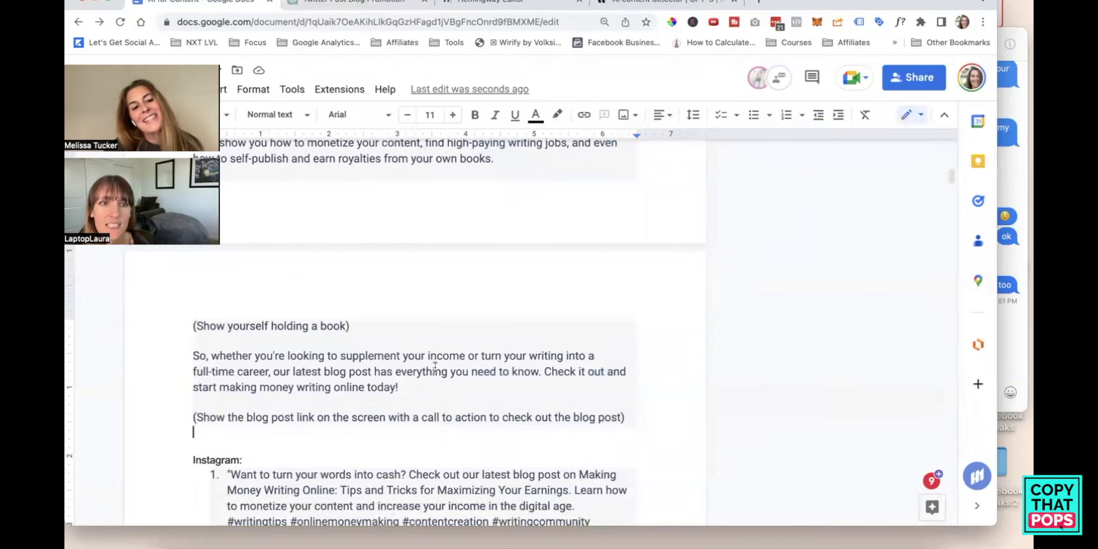
key("Return")
key("super+v")
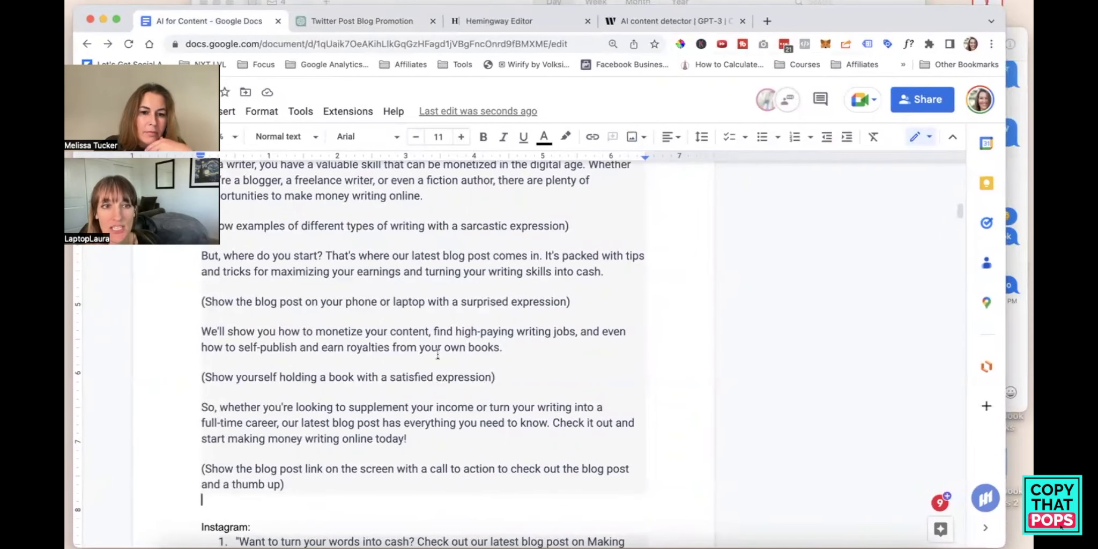
key("super+z")
key("super+z")
key("super+z")
key("super+z")
key("super+z")
key("super+z")
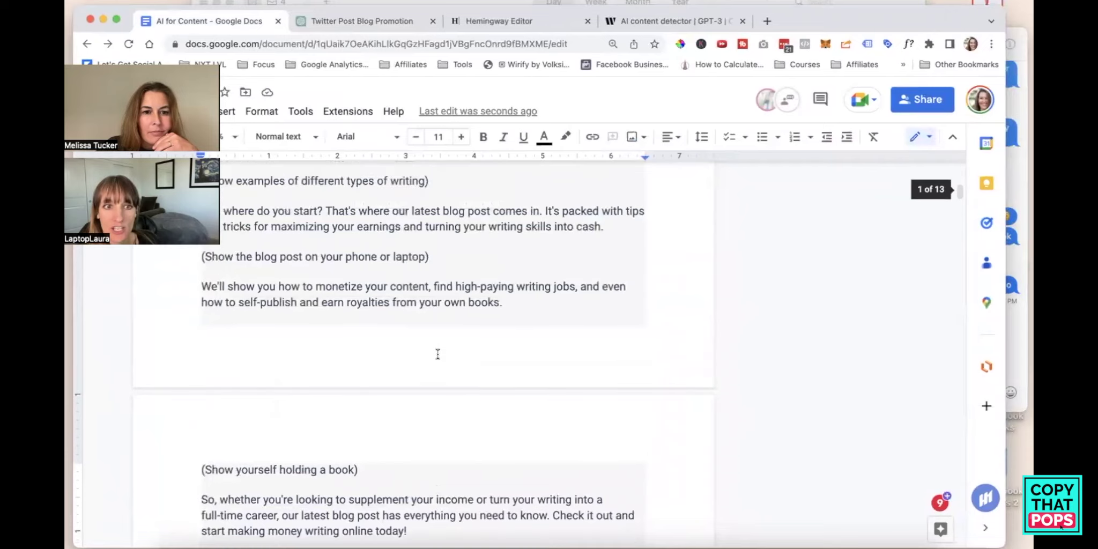
key("super+shift+z")
key("super+shift+z")
Regenerate the funny version of the TikTok script in ChatGPT
left_click(387, 21)
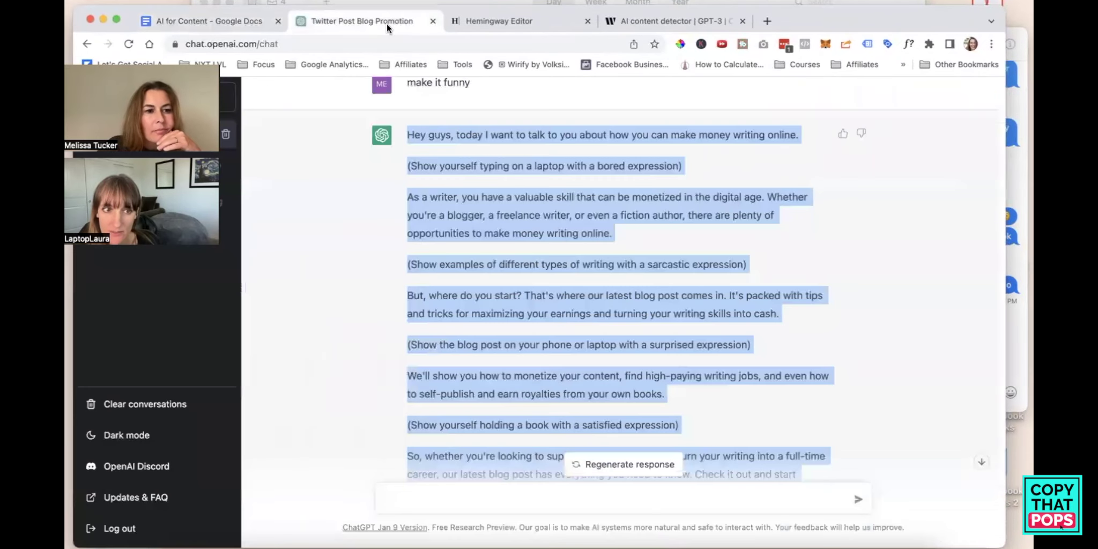
scroll(710, 379, "down", 3)
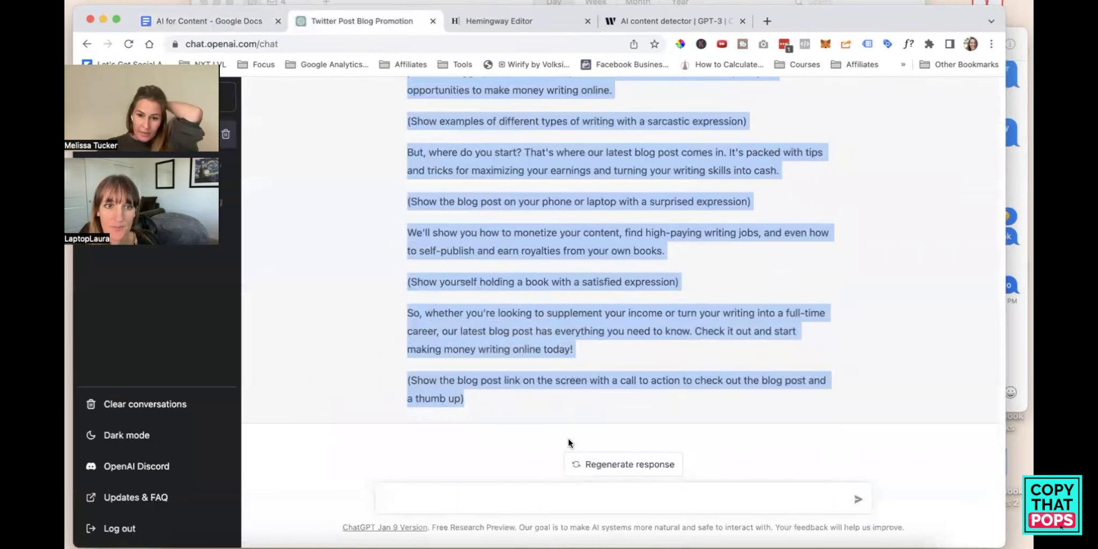
left_click(638, 465)
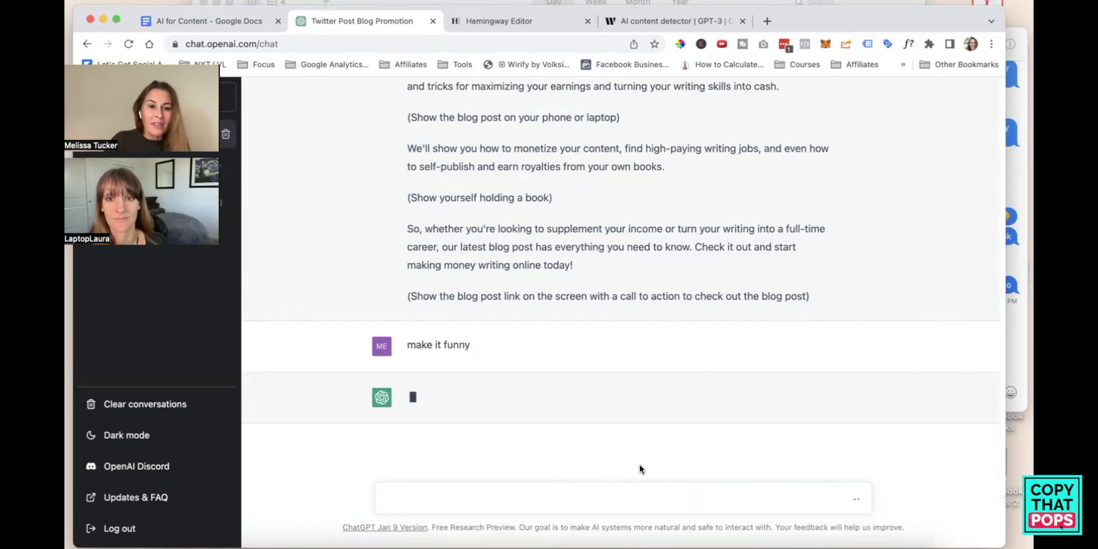
Open a new blank browser tab
left_click_drag(922, 16, 926, 5)
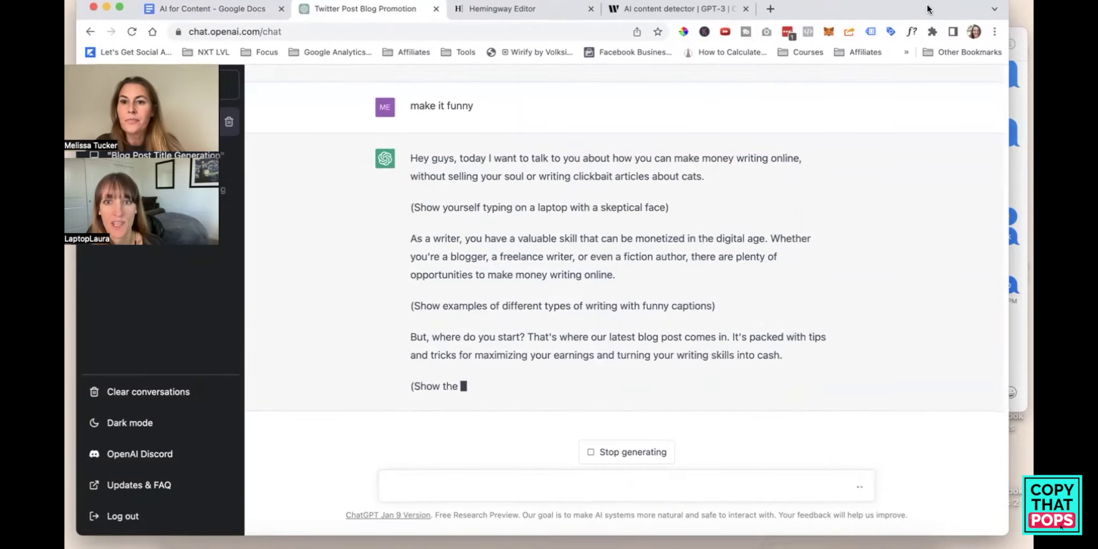
left_click_drag(926, 5, 962, 6)
left_click(766, 22)
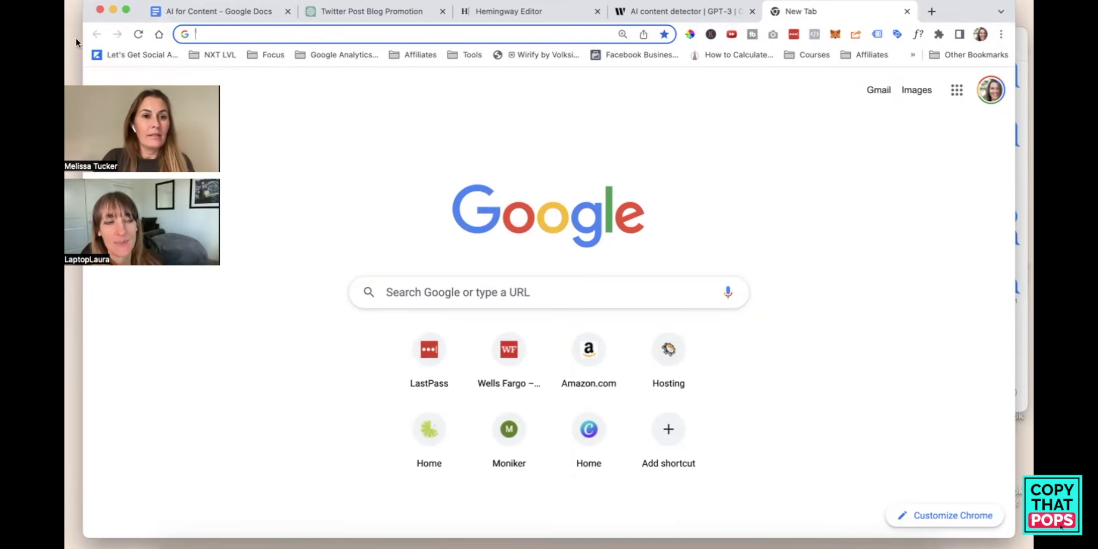
Go to openai.com and open the DALL·E 2 page
type("openai.com")
key("Return")
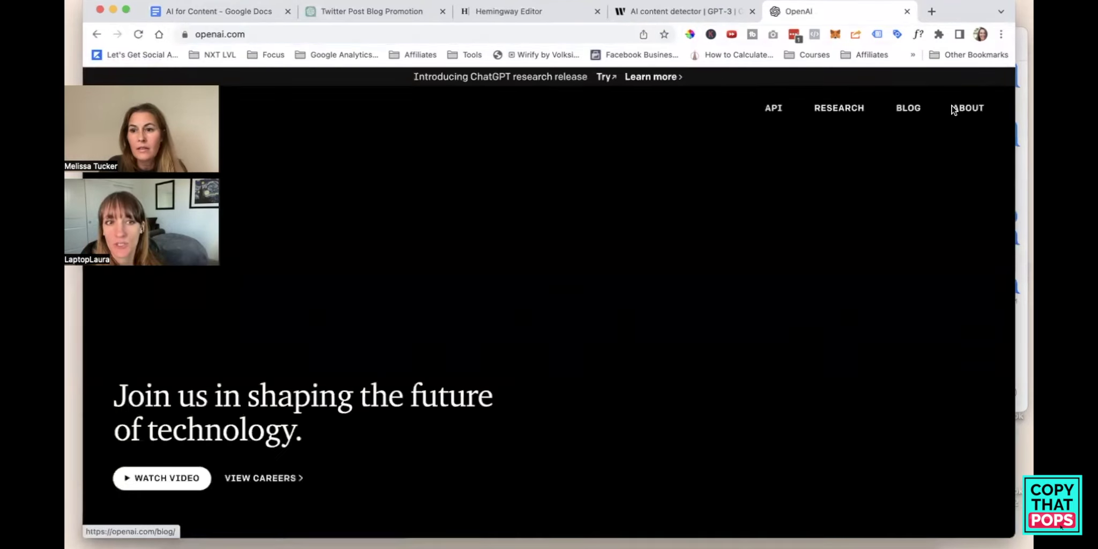
scroll(601, 155, "down", 3)
scroll(599, 155, "down", 5)
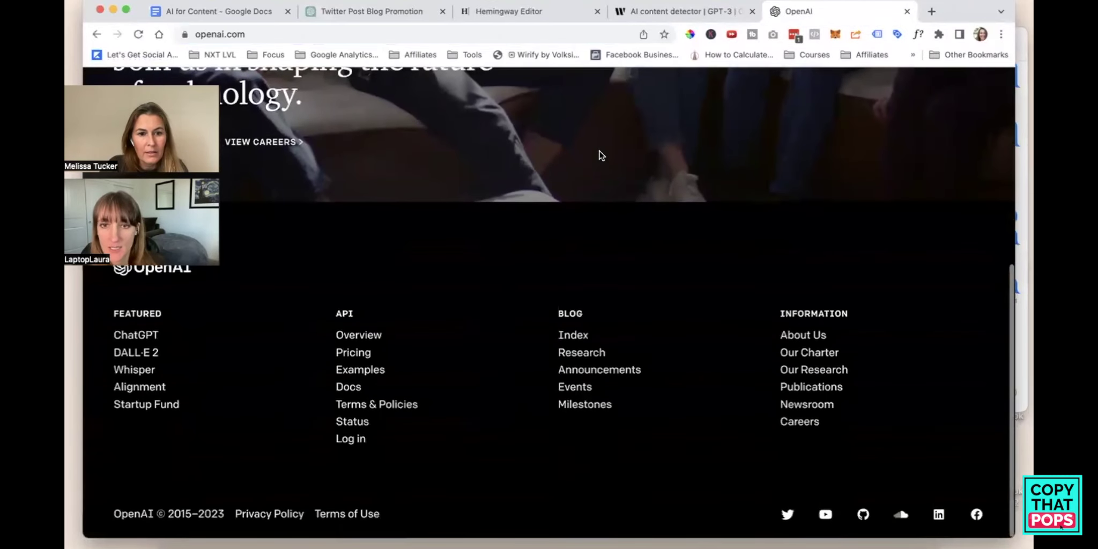
left_click(136, 354)
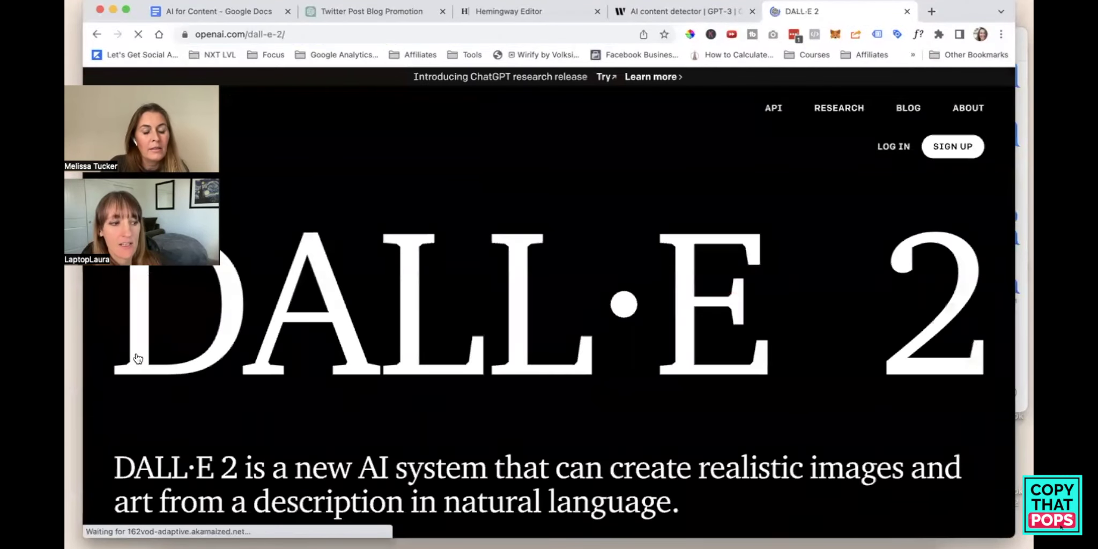
Log in to DALL·E, passing the fire-hydrant reCAPTCHA challenge
left_click(898, 147)
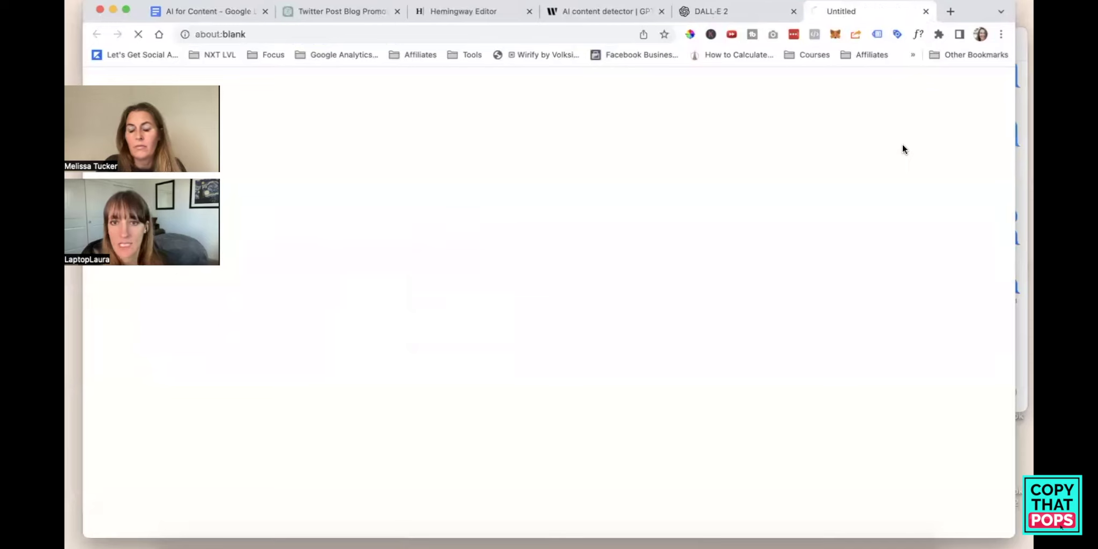
left_click_drag(975, 21, 974, 8)
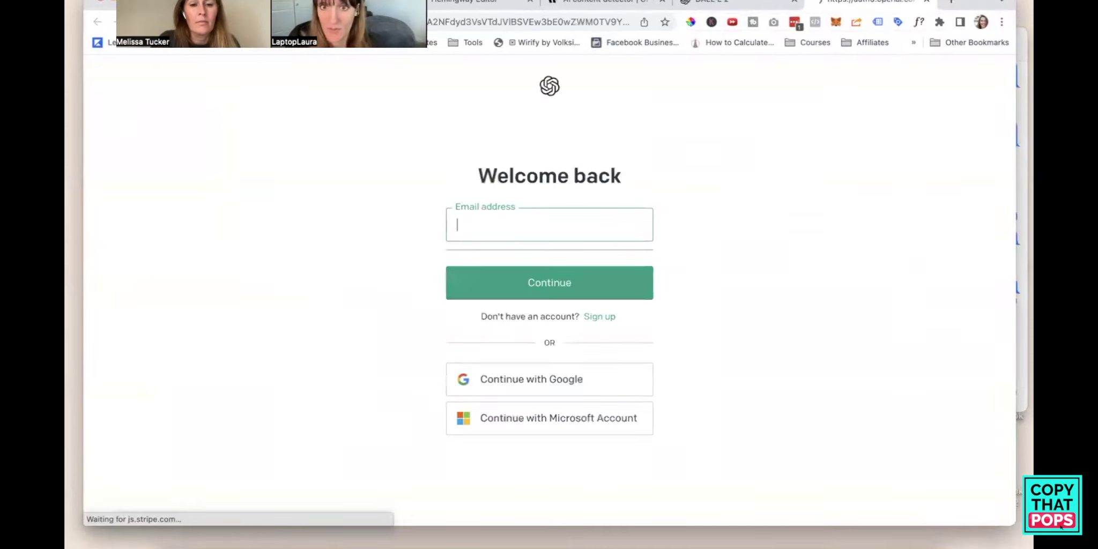
left_click(465, 261)
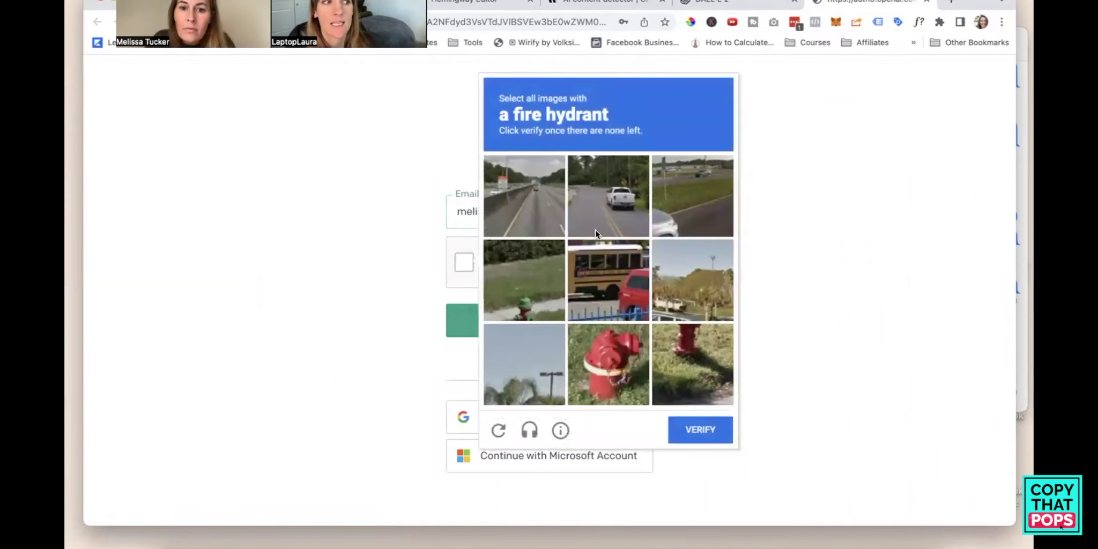
left_click(606, 357)
left_click(688, 352)
left_click(535, 308)
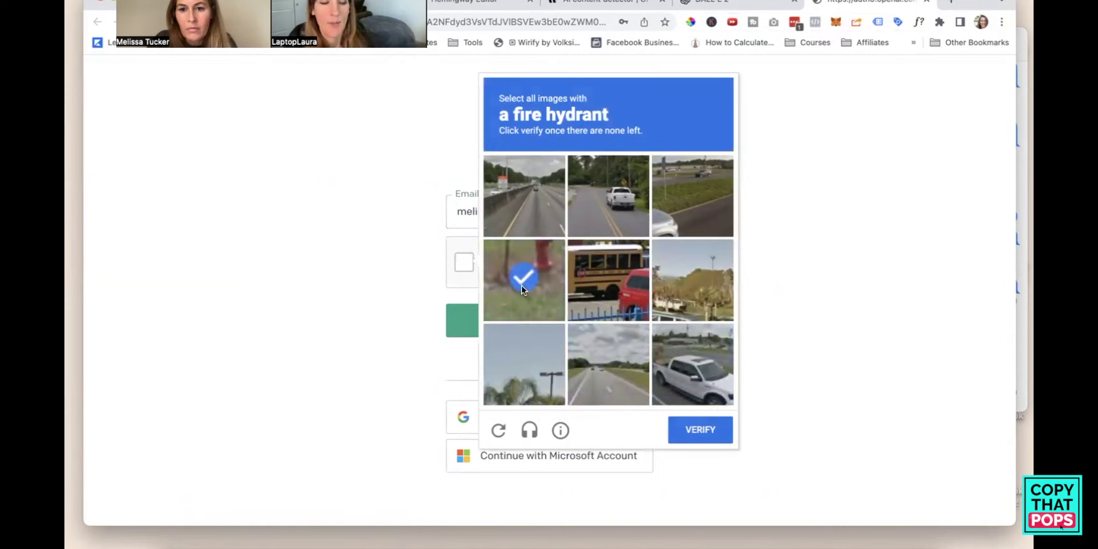
left_click(703, 429)
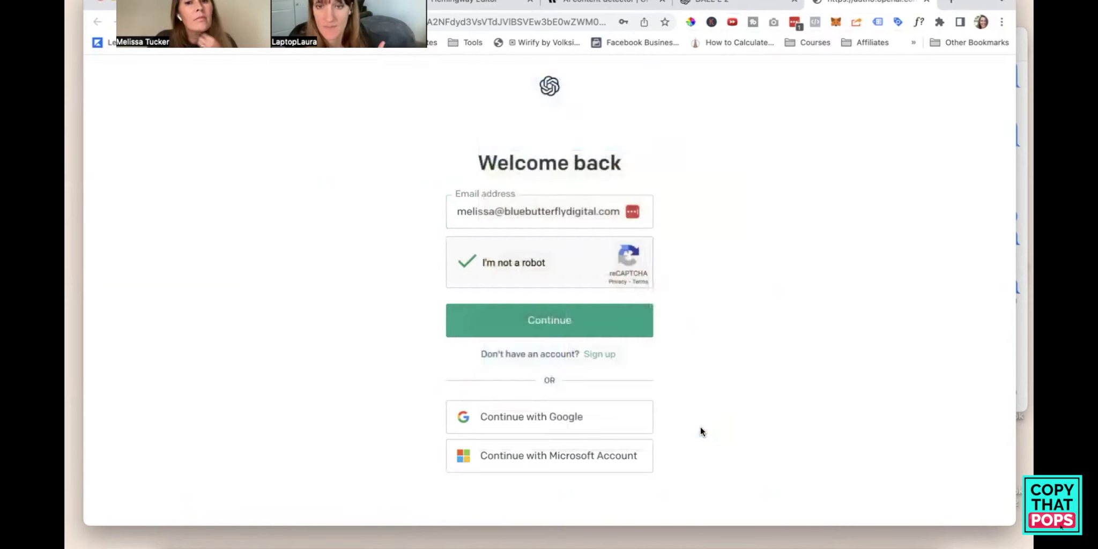
left_click(546, 320)
left_click(544, 368)
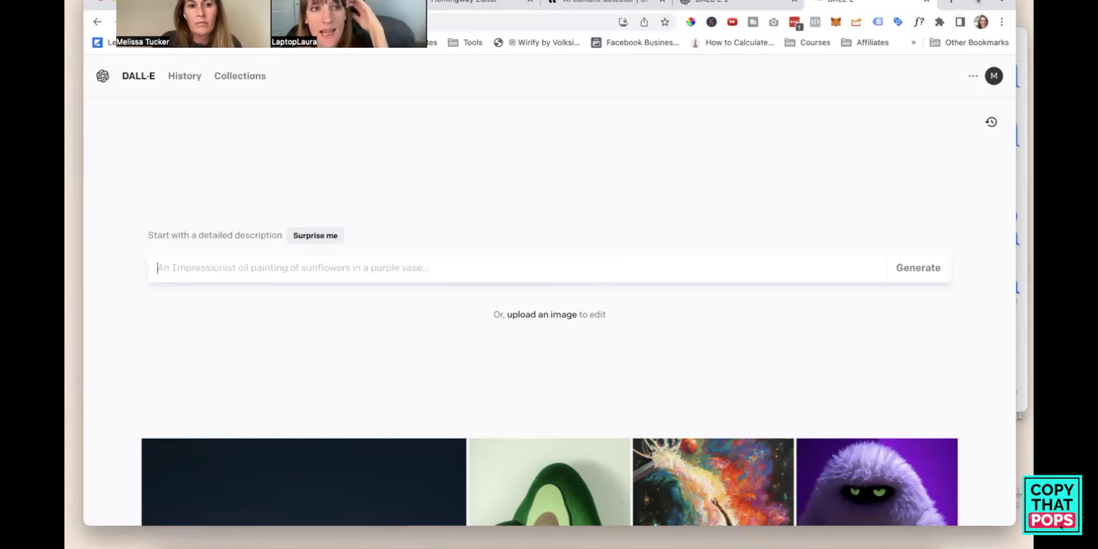
Generate images for 'an illustration of a duck', correcting the 'illistration' typo first
left_click_drag(977, 2, 975, 2)
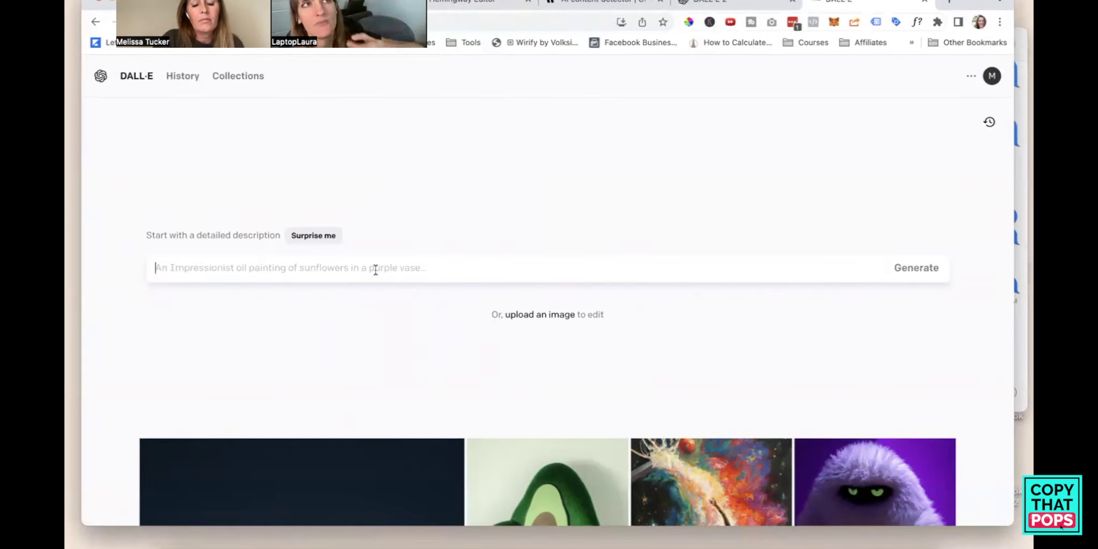
type("an ")
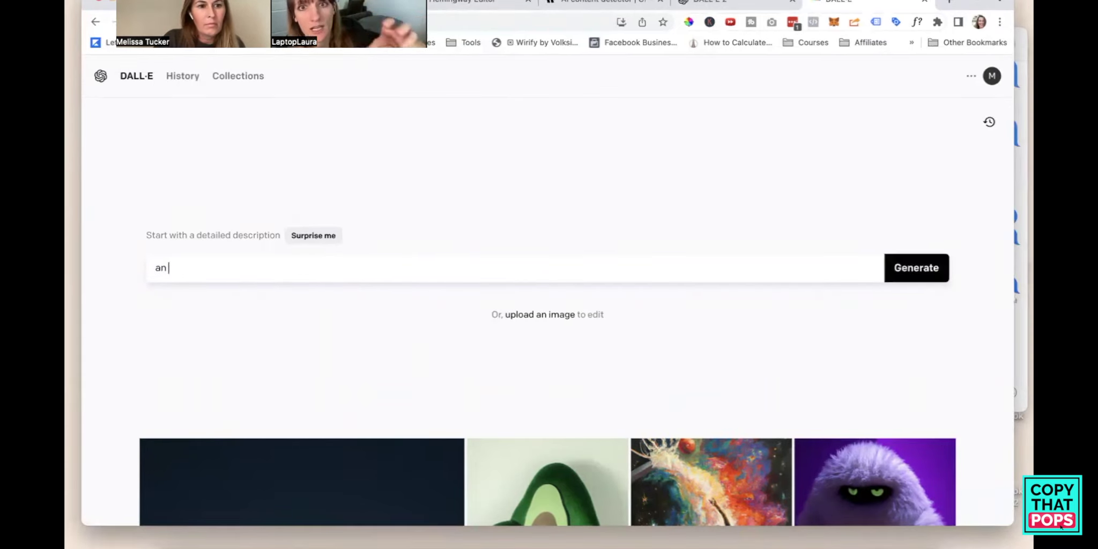
type("illistration of a ")
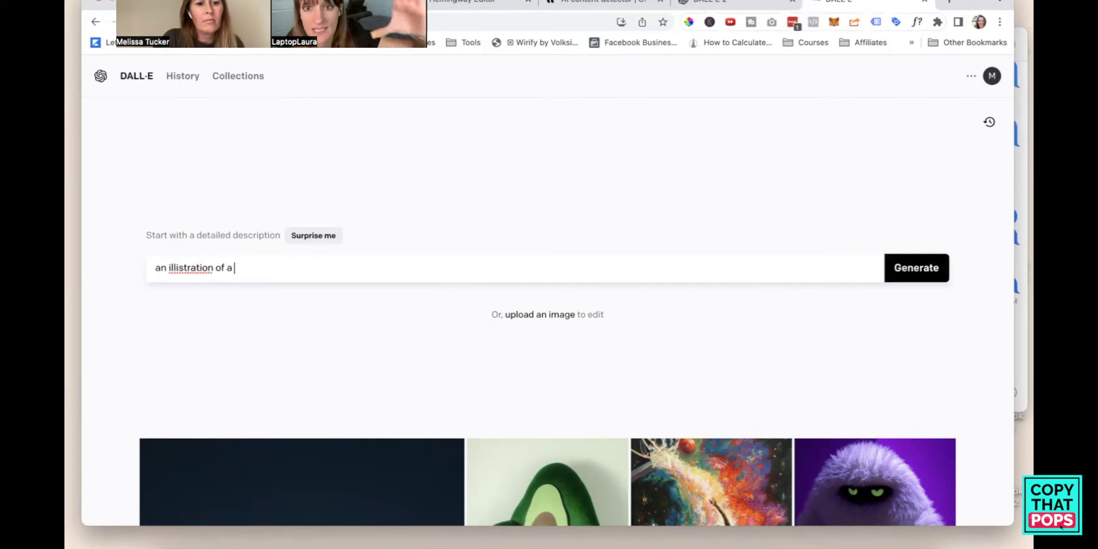
type("duck")
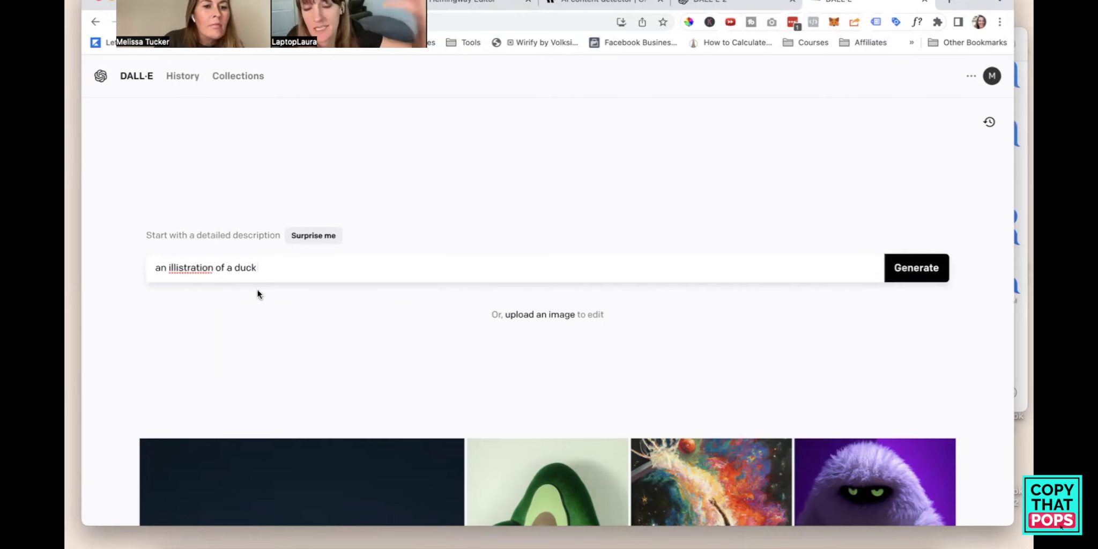
right_click(183, 266)
left_click(195, 273)
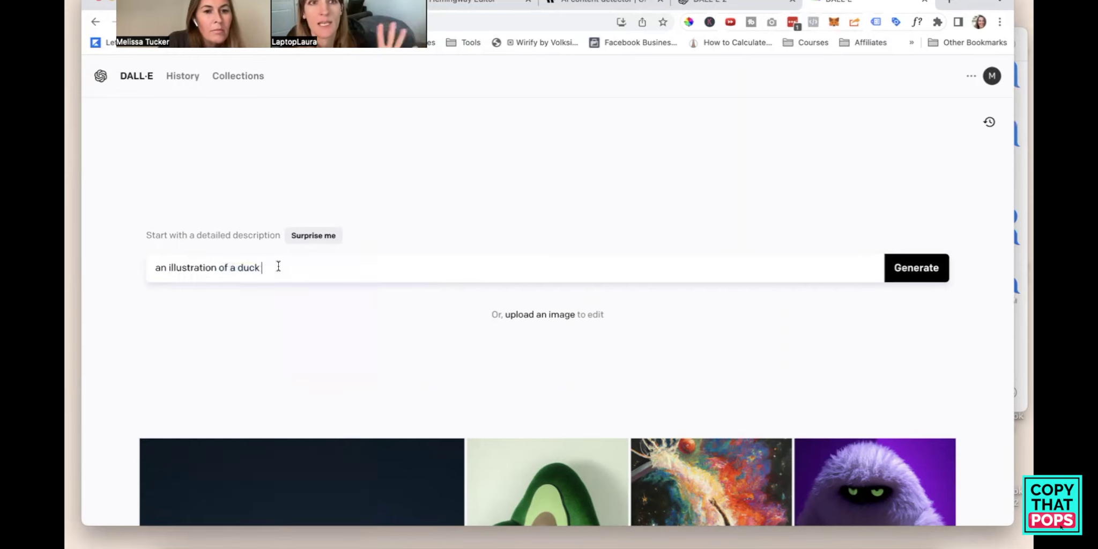
left_click(917, 273)
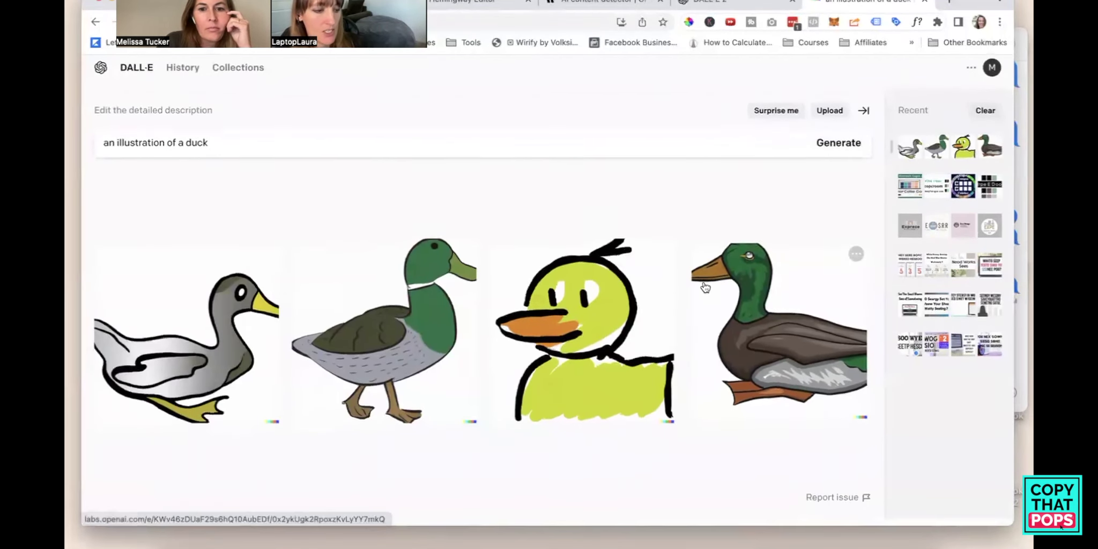
Generate images for 'create an image of making money as a writer online'
left_click_drag(213, 152, 91, 149)
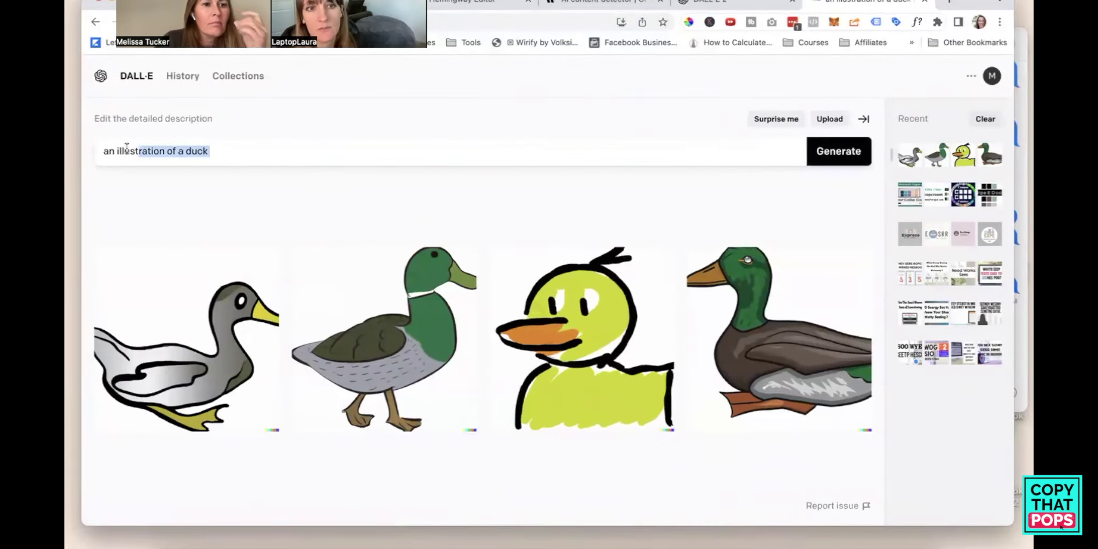
type("create an")
type("image of making money as a writer online")
key("Return")
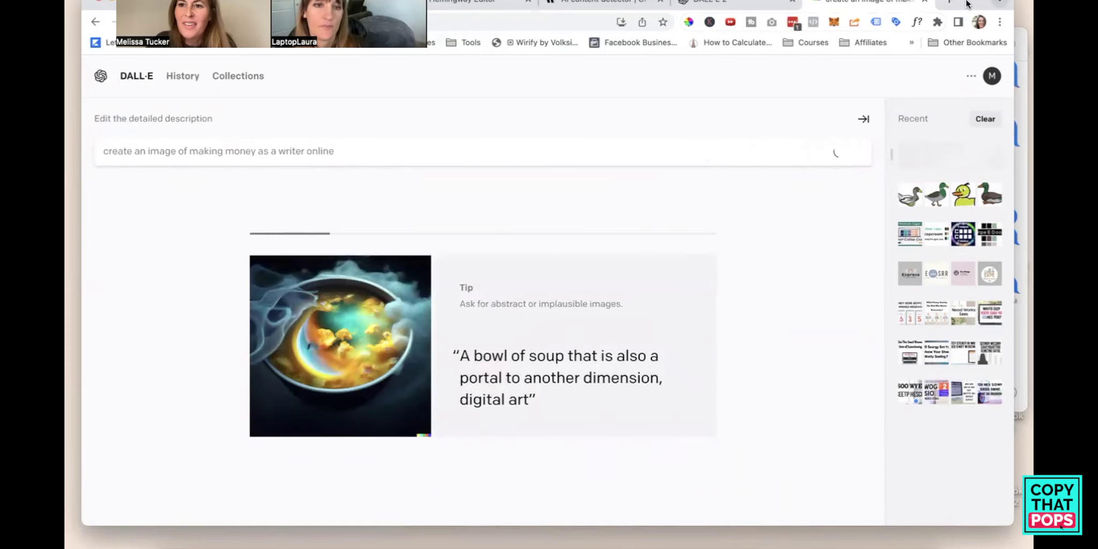
Insert 'a 90's kid' into the prompt just before 'making'
left_click_drag(968, 4, 962, 66)
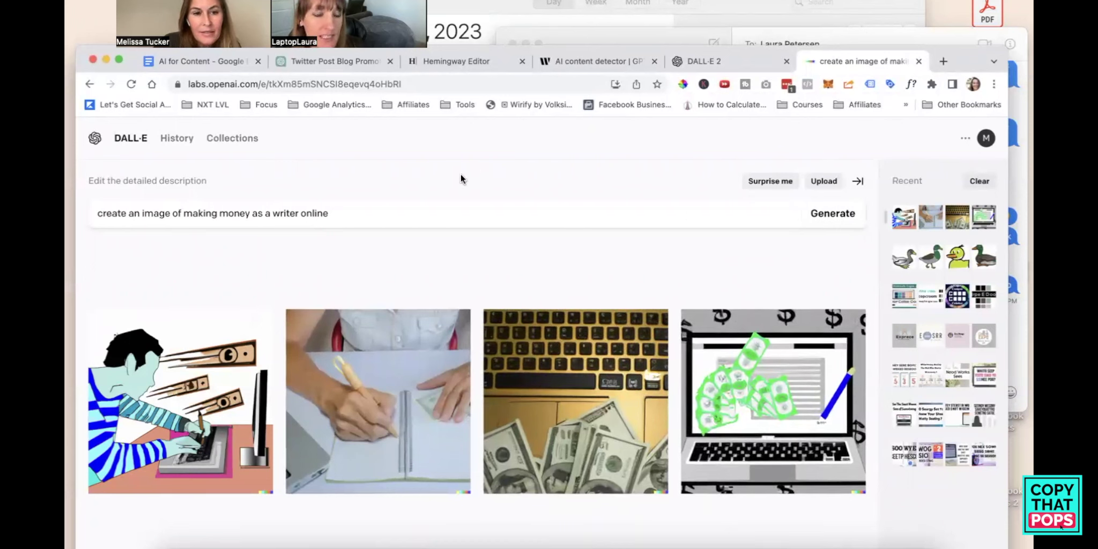
left_click(184, 211)
type("a 90'")
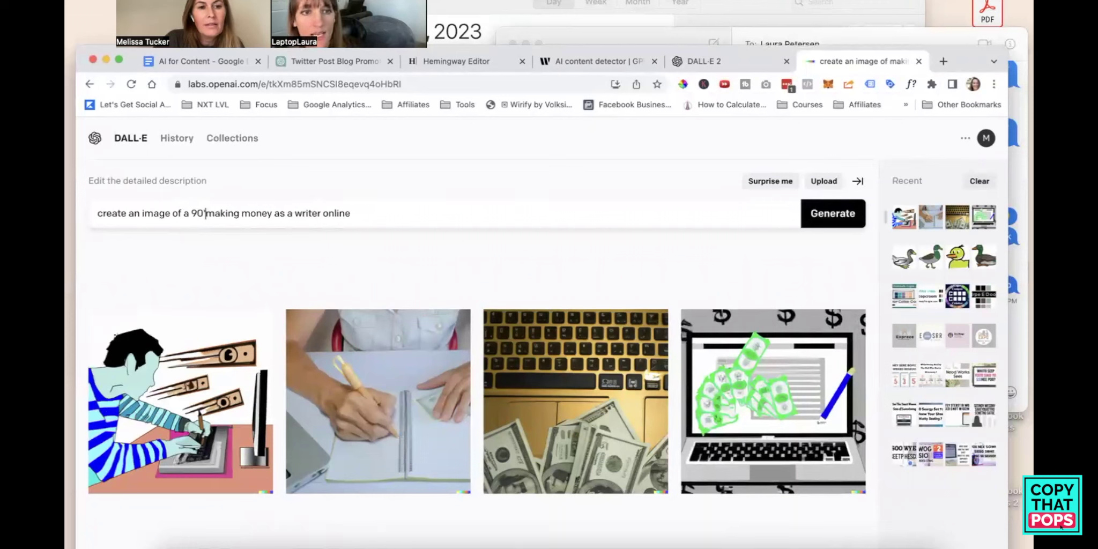
type("s kid")
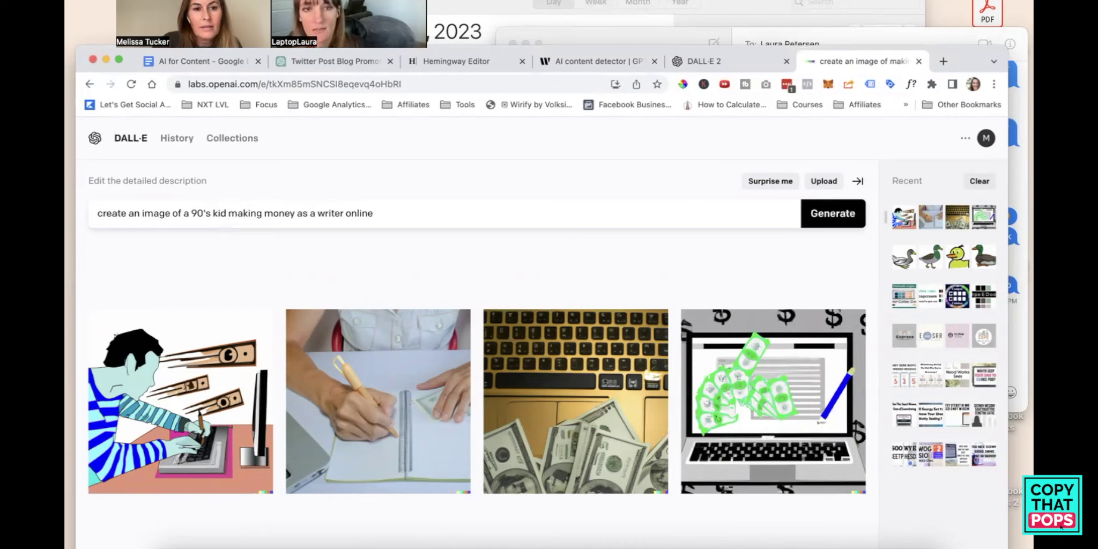
Reword the DALL·E prompt to '…making money as an online ghostwriter' and generate images
left_click(314, 213)
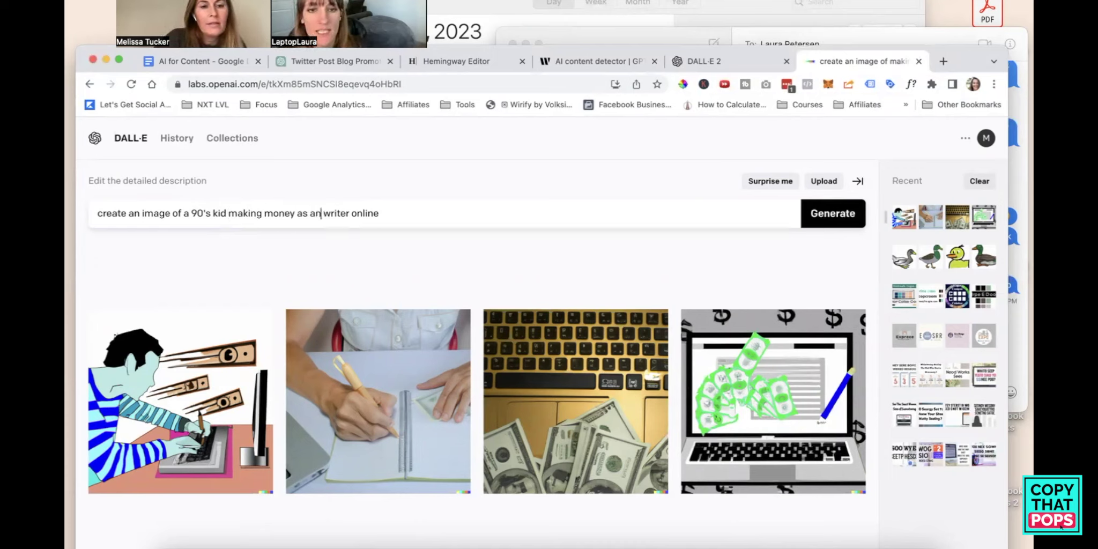
type("n online")
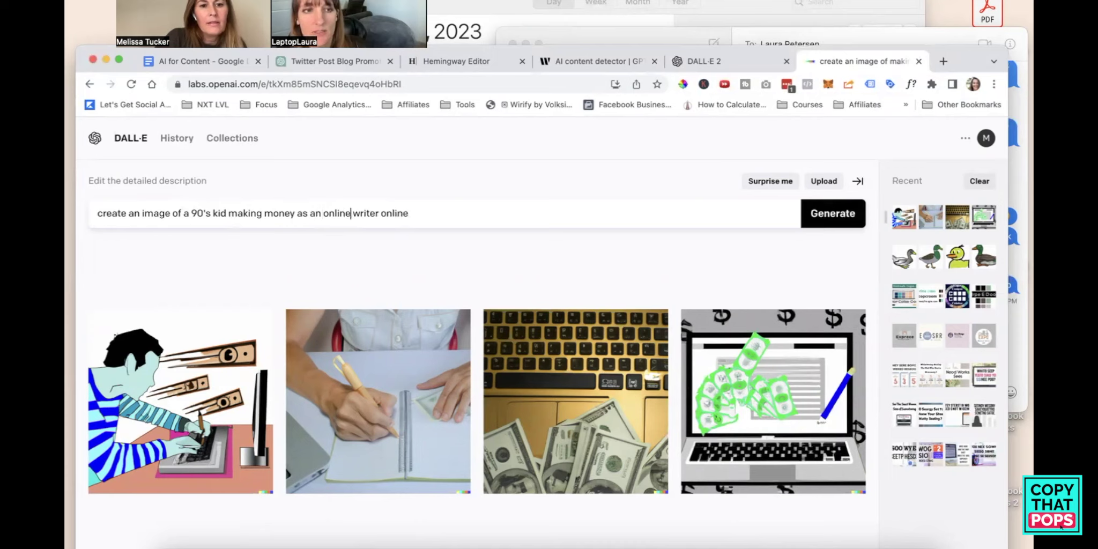
double_click(394, 213)
key("BackSpace")
left_click(353, 213)
type("ghost")
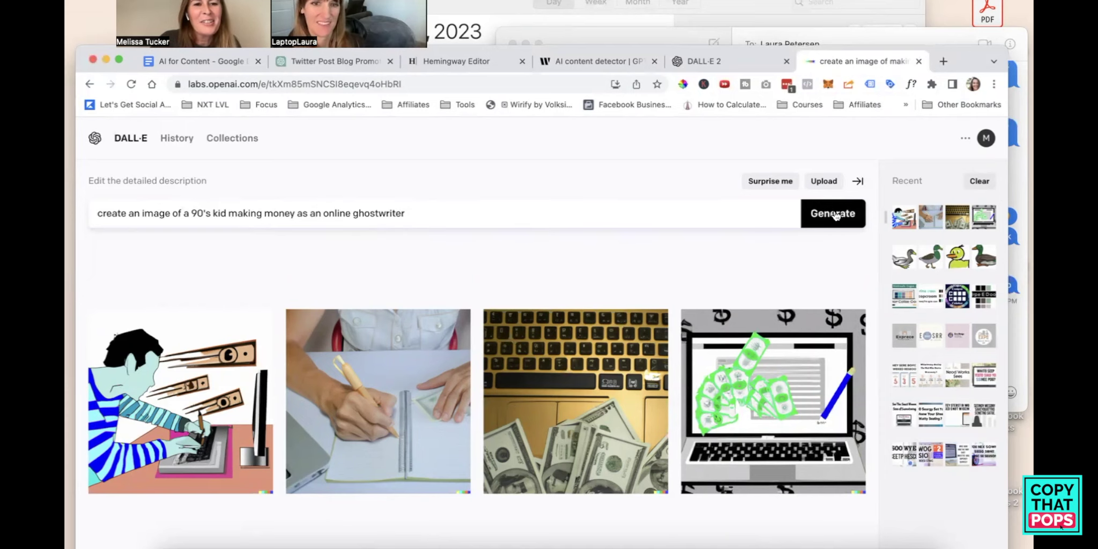
left_click(834, 214)
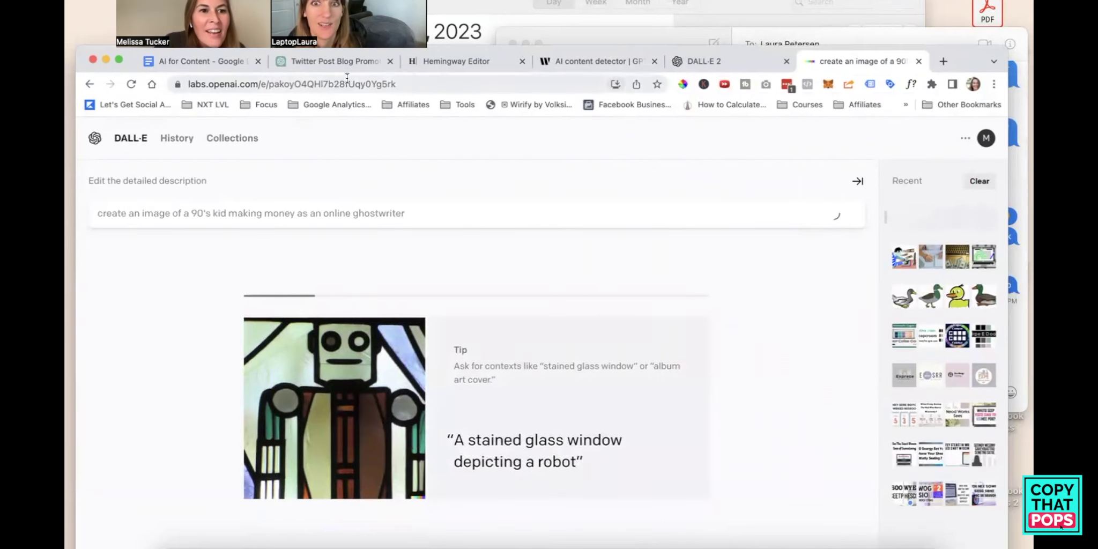
Select and copy the TikTok script reply in the ChatGPT conversation
left_click(218, 63)
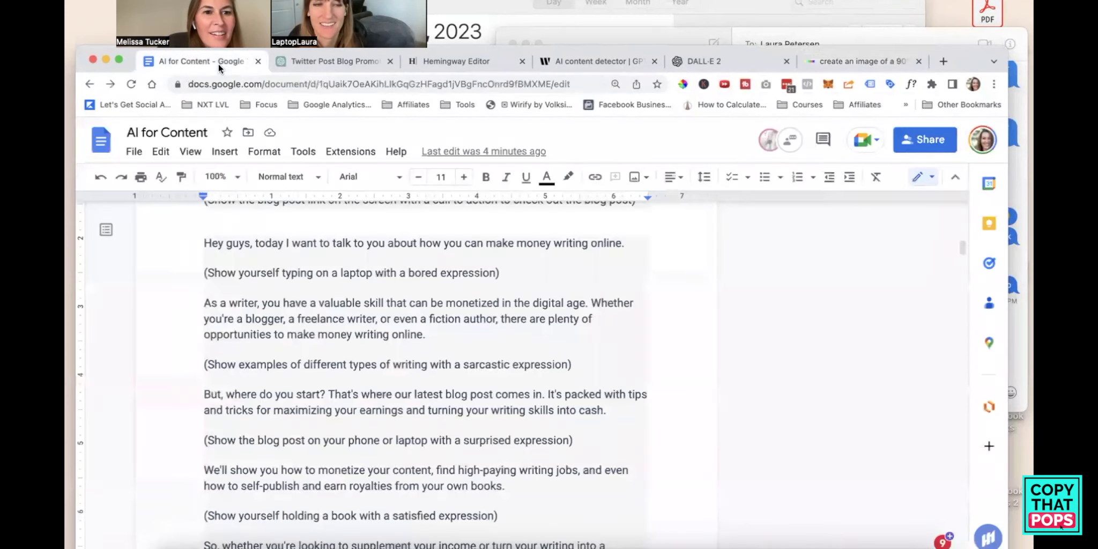
left_click(339, 55)
scroll(406, 385, "up", 5)
scroll(406, 384, "down", 2)
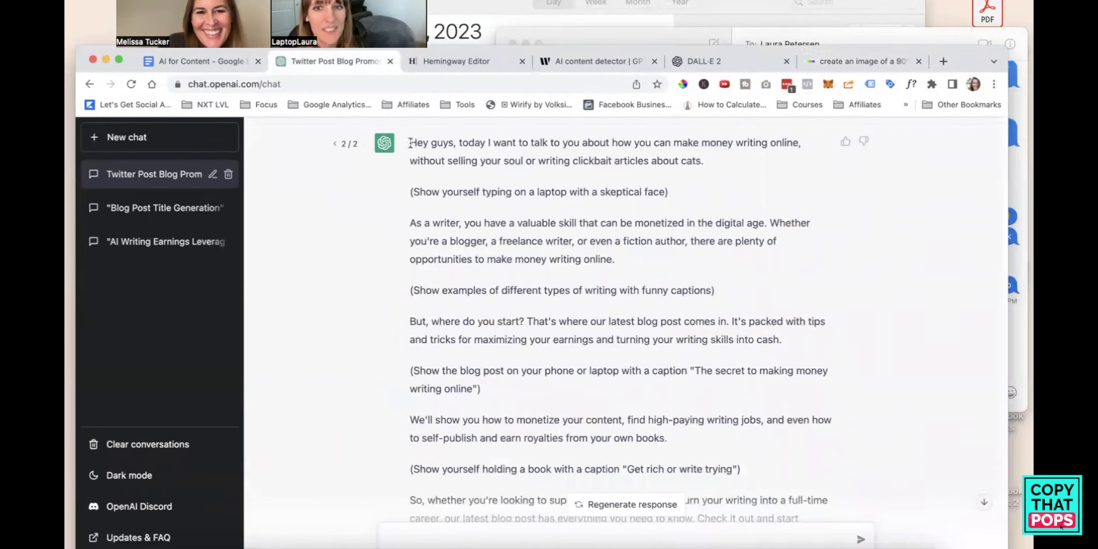
left_click_drag(409, 141, 700, 492)
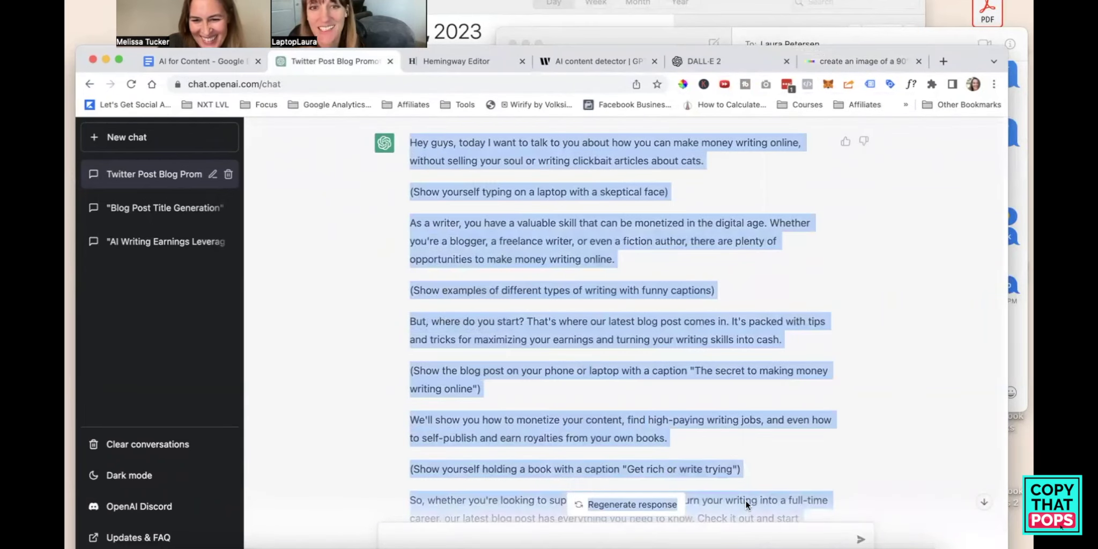
left_click(779, 394)
scroll(779, 398, "down", 3)
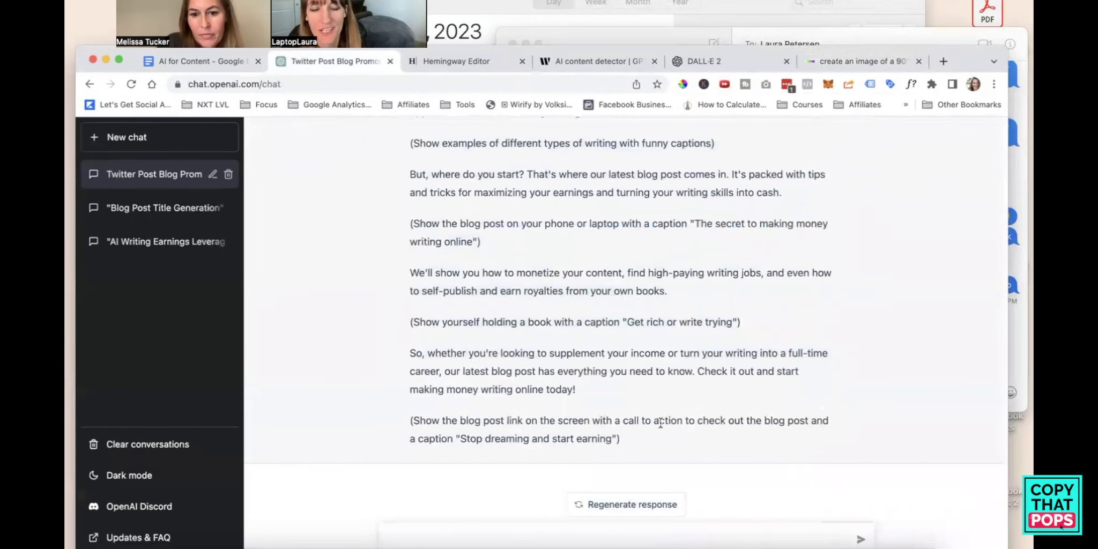
left_click_drag(636, 435, 741, 389)
scroll(402, 138, "up", 5)
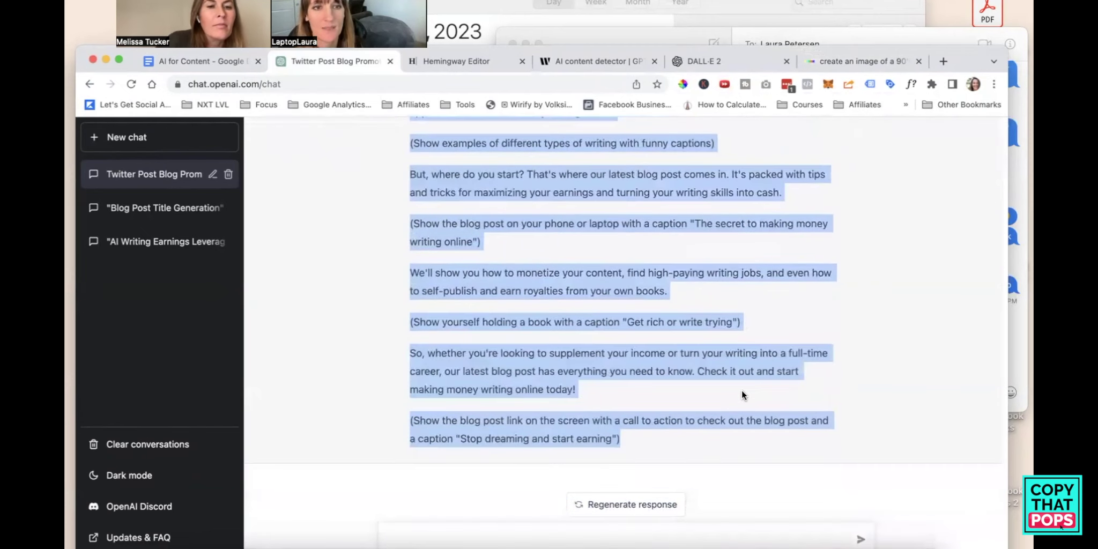
Paste the TikTok script on a new line under the Tik Tok heading
left_click(200, 61)
scroll(406, 362, "down", 10)
scroll(407, 362, "up", 6)
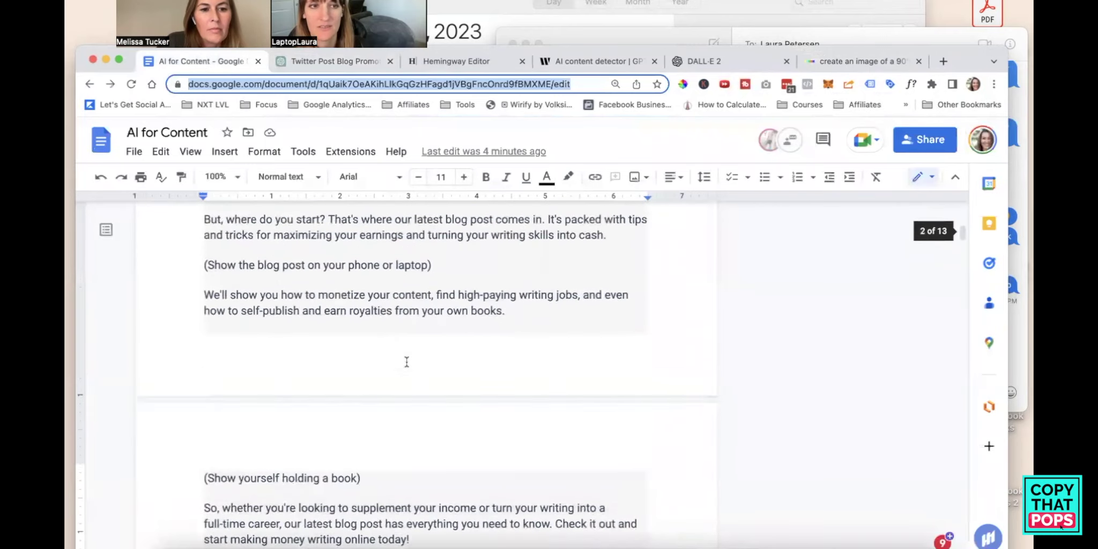
scroll(407, 362, "up", 10)
scroll(238, 337, "down", 4)
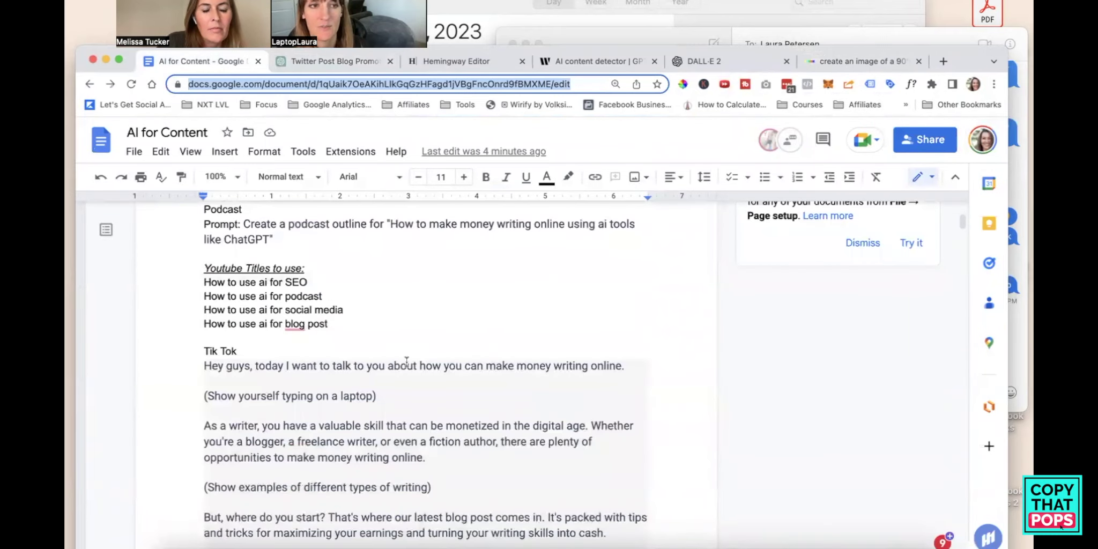
left_click(238, 351)
key("Return")
key("Return")
key("ctrl+v")
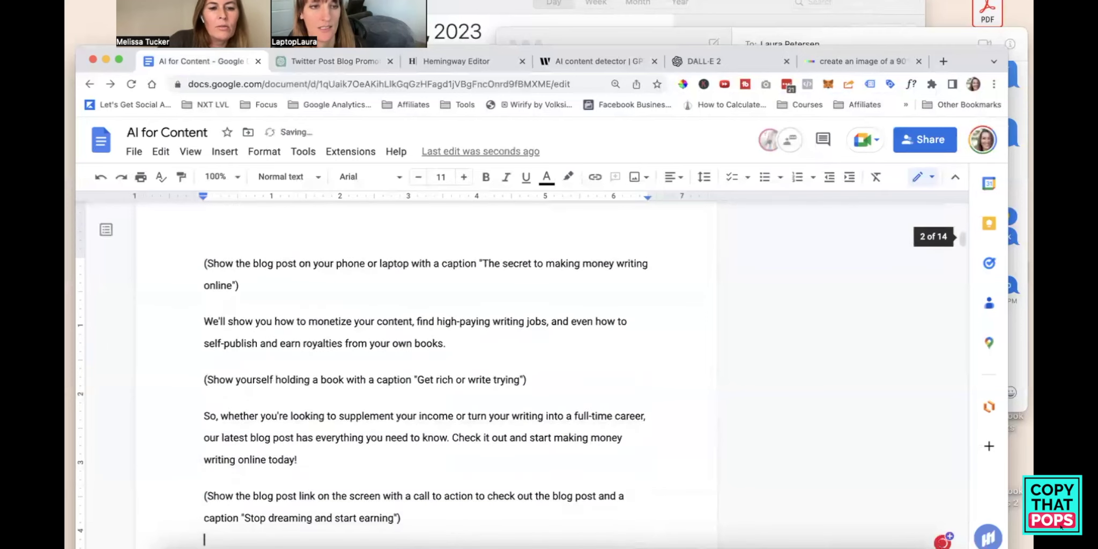
left_click(830, 61)
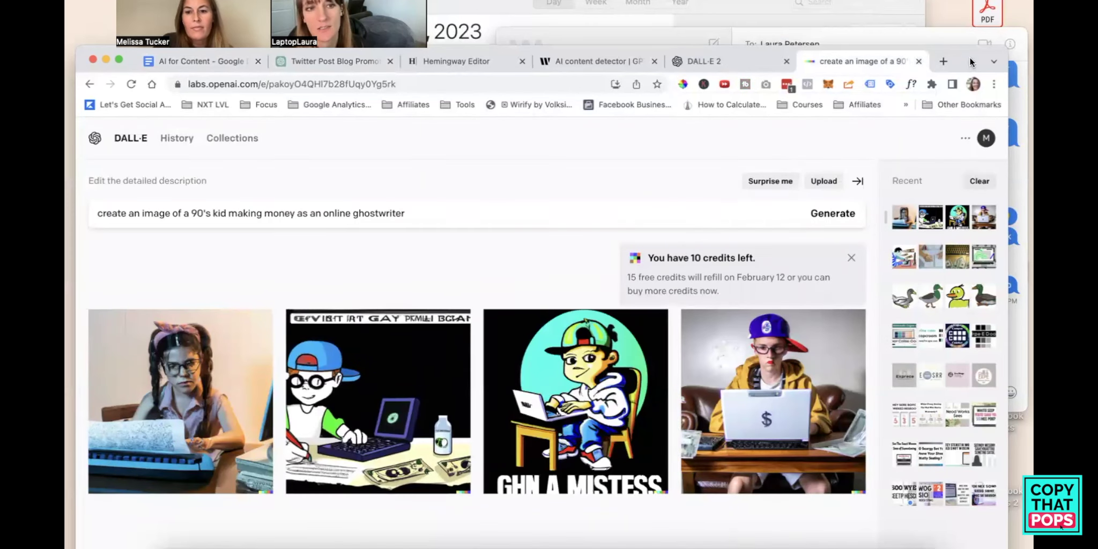
Download the third image, a cartoon kid in a cap at a laptop, to Downloads
left_click_drag(971, 61, 973, 11)
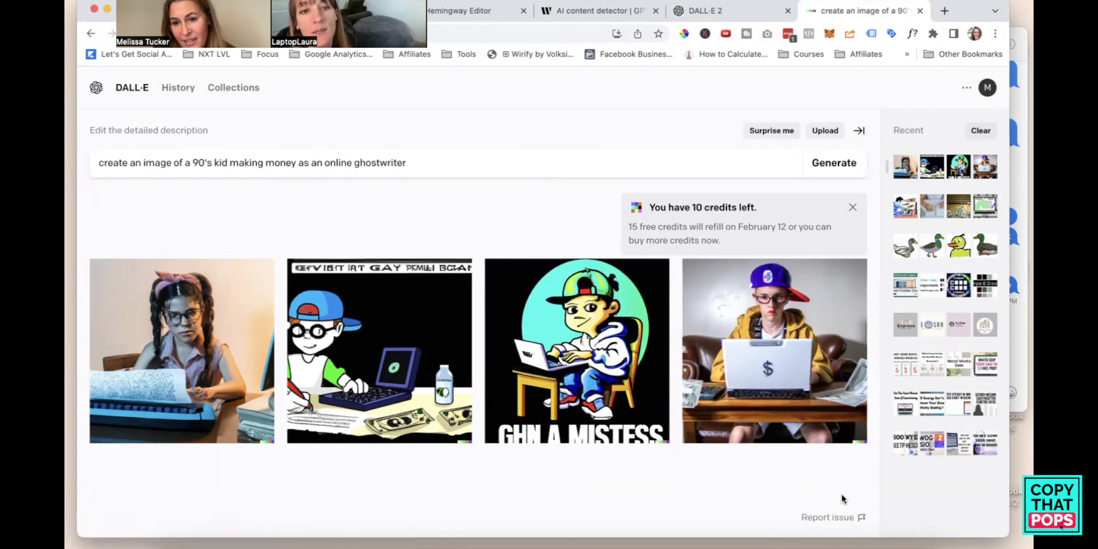
left_click(631, 413)
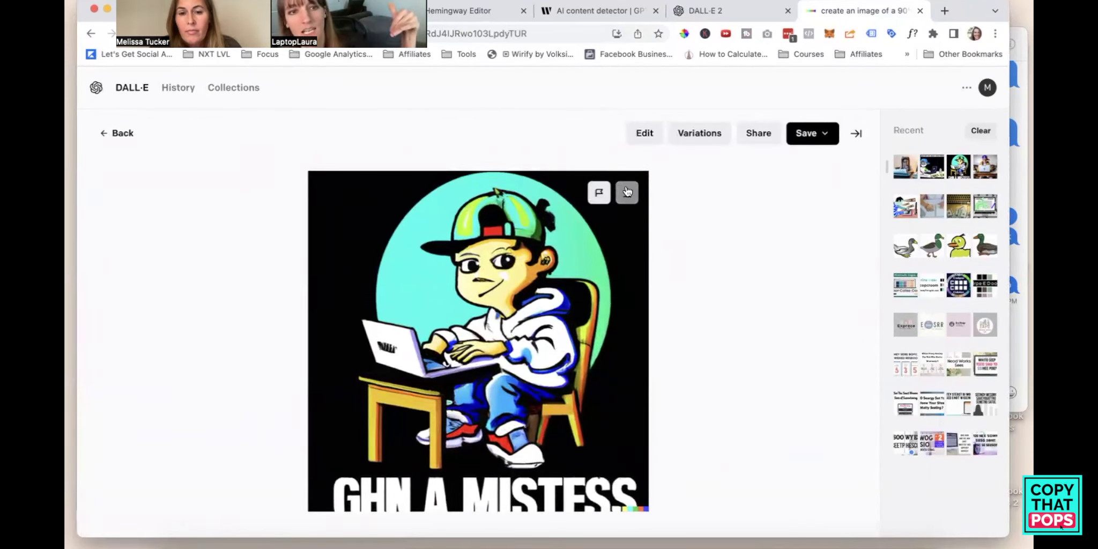
left_click(627, 192)
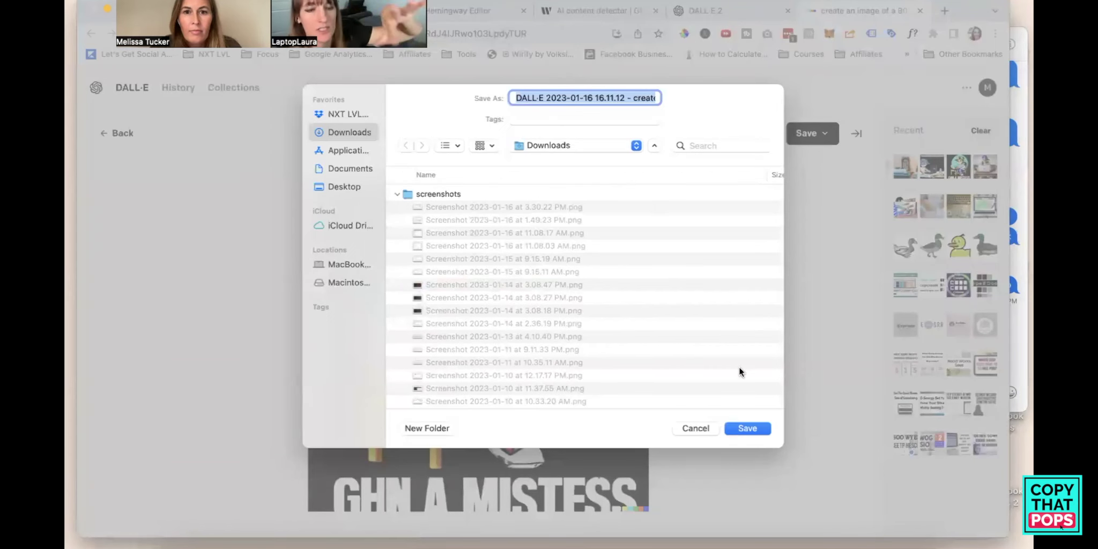
left_click(751, 429)
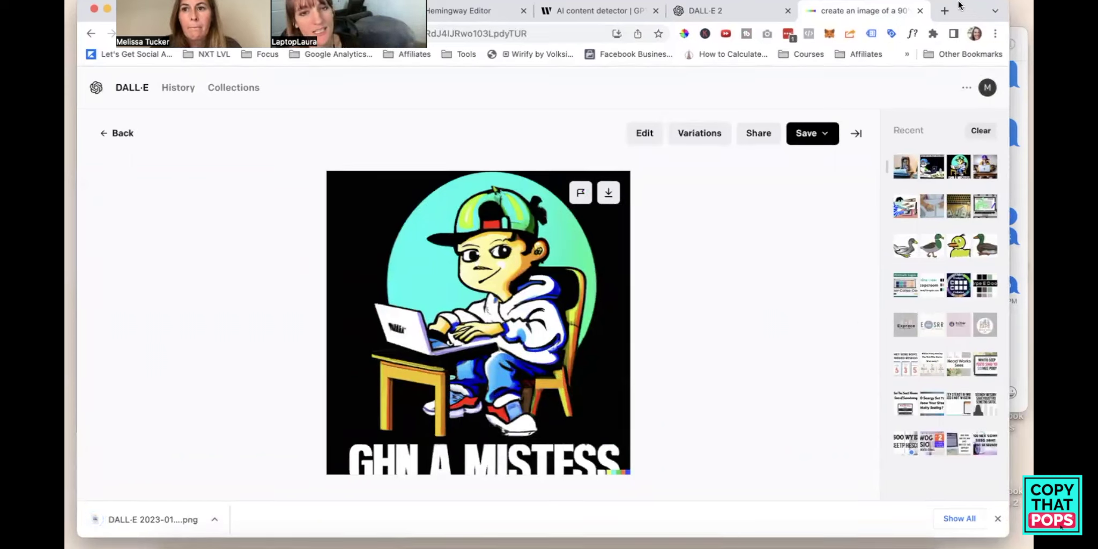
mouse_move(958, 6)
left_mouse_down()
mouse_move(988, 68)
mouse_move(972, 0)
left_mouse_up()
Add 'Canva' on a new line below CopyThatPops.com/220 in the resources list
left_click(224, 75)
scroll(545, 370, "down", 20)
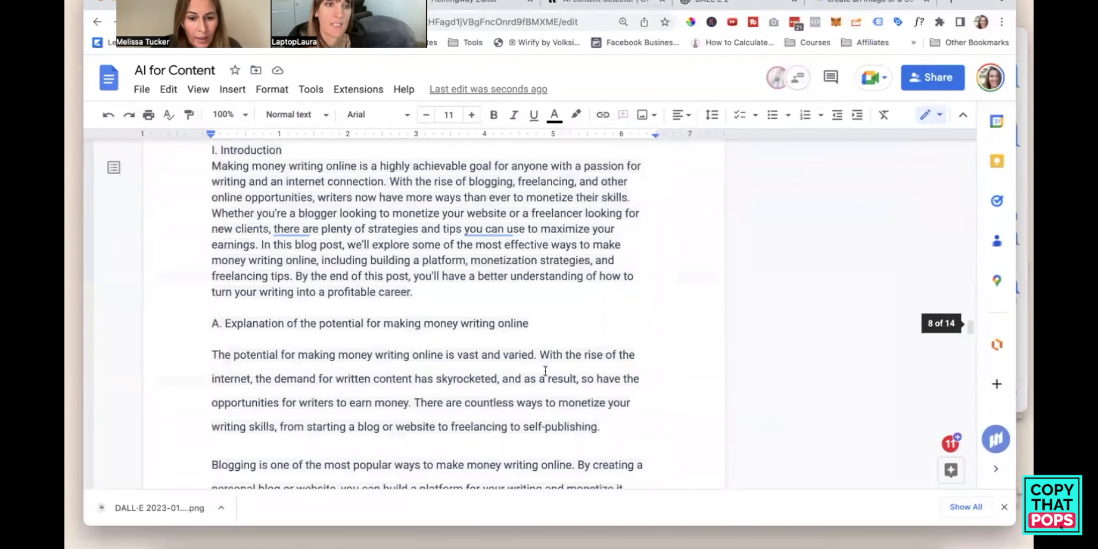
scroll(545, 370, "down", 20)
left_click(420, 185)
type("Canva")
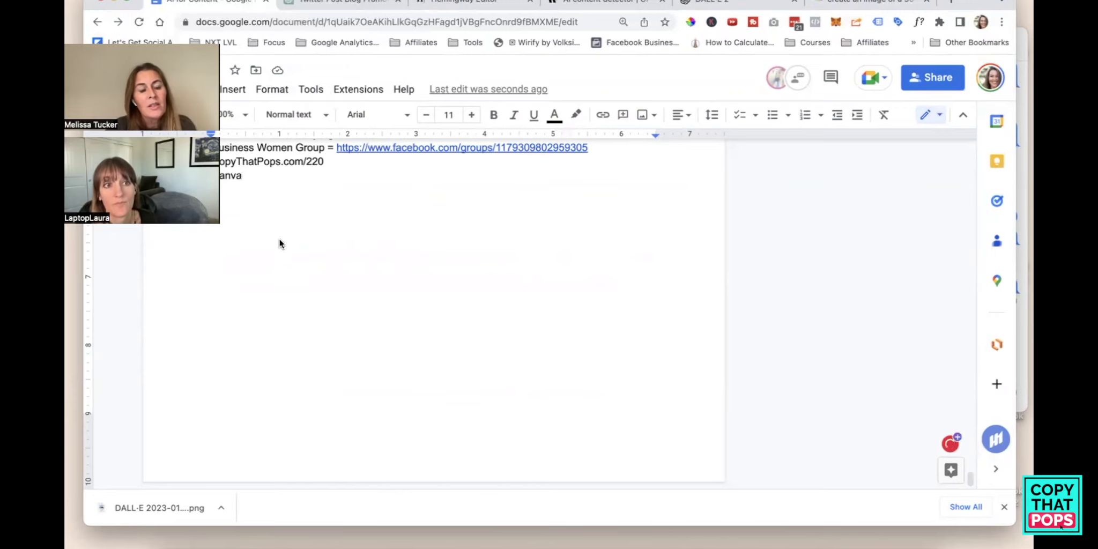
scroll(279, 237, "up", 20)
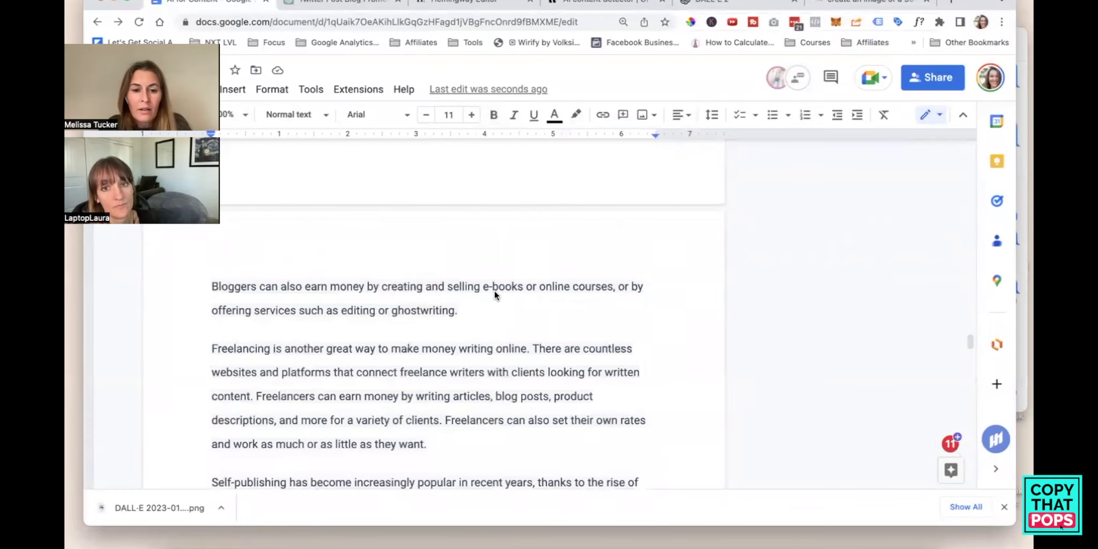
scroll(495, 290, "up", 20)
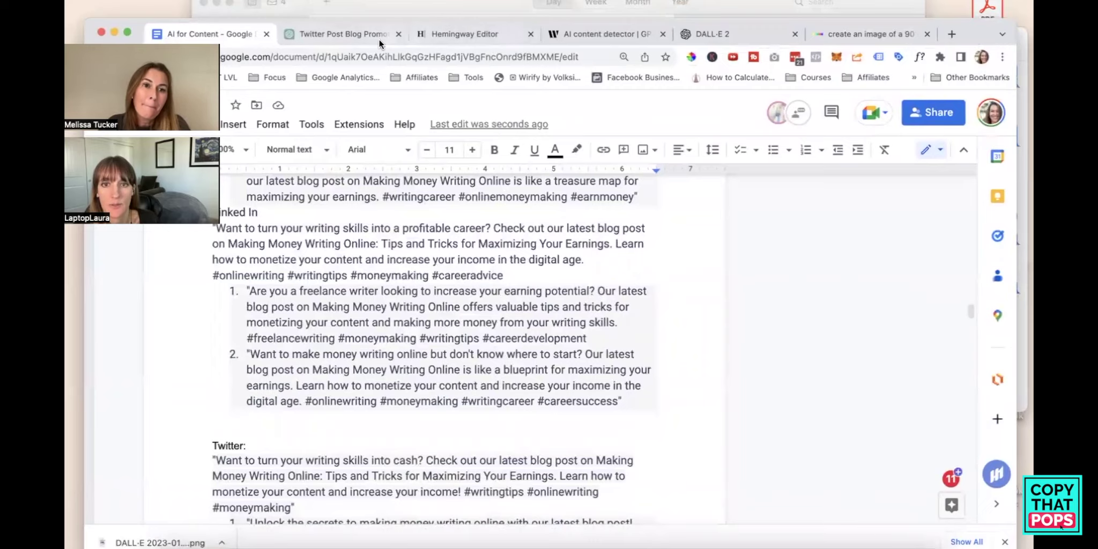
Ask ChatGPT for ten catchy titles for the Making Money Writing Online blog post
left_click(379, 40)
left_click(571, 468)
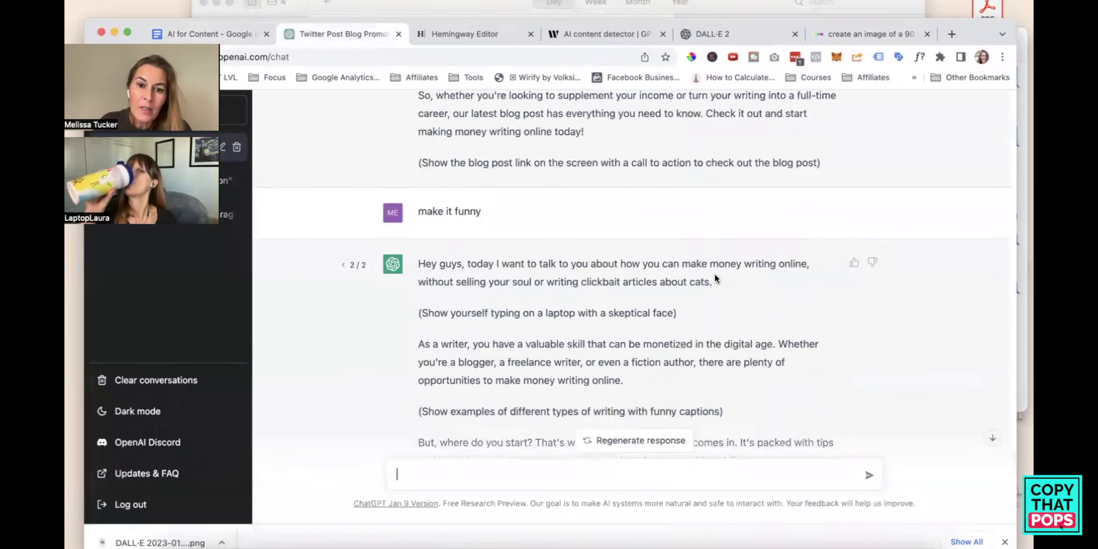
scroll(489, 320, "up", 10)
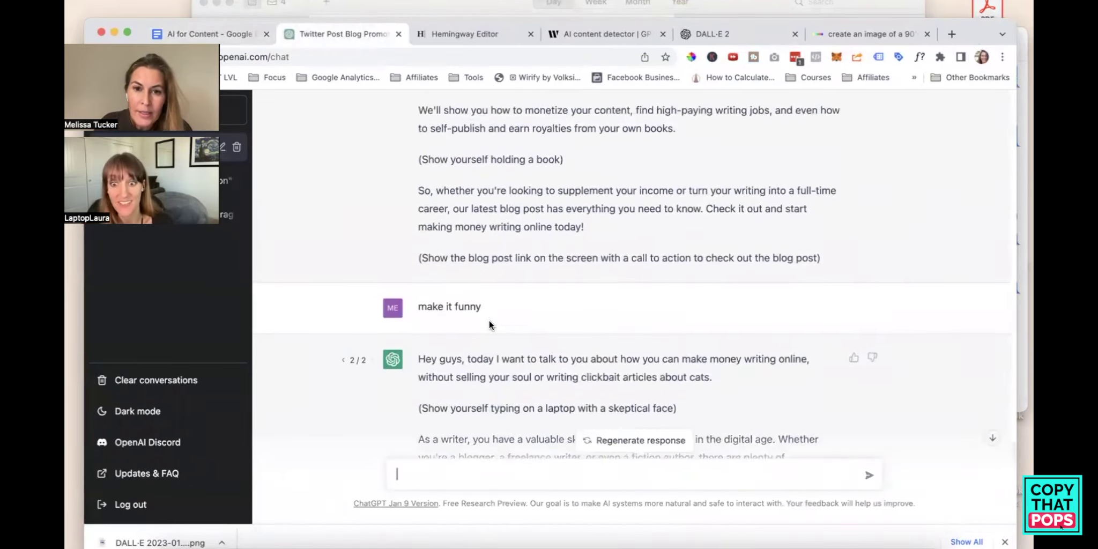
left_click_drag(542, 269, 523, 296)
scroll(522, 293, "down", 15)
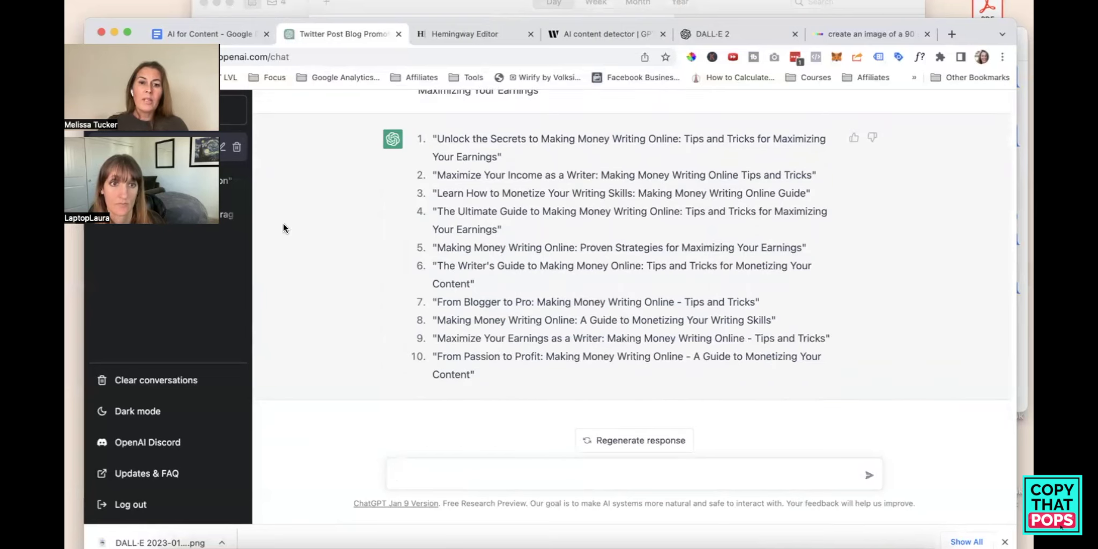
Request a Pinterest Pin Description for headline 1, then select all ten headlines
left_click_drag(504, 154, 430, 139)
key("super+c")
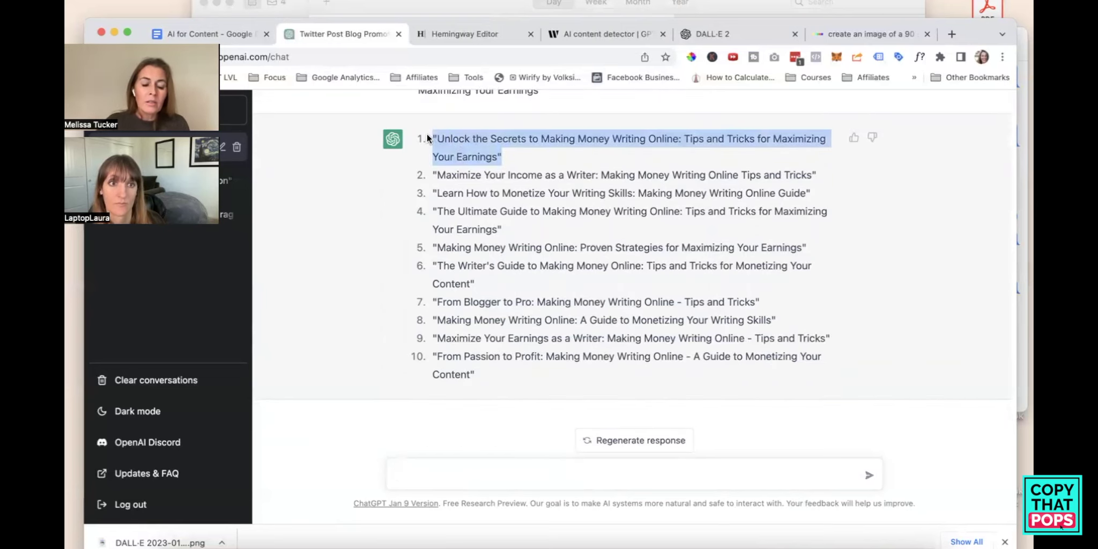
left_click(480, 476)
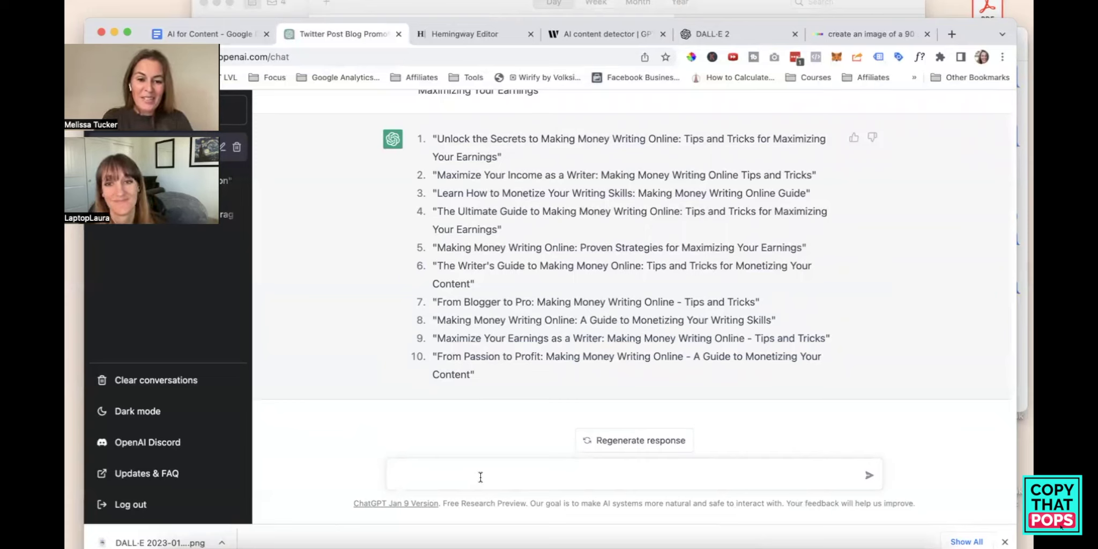
type("Write a ")
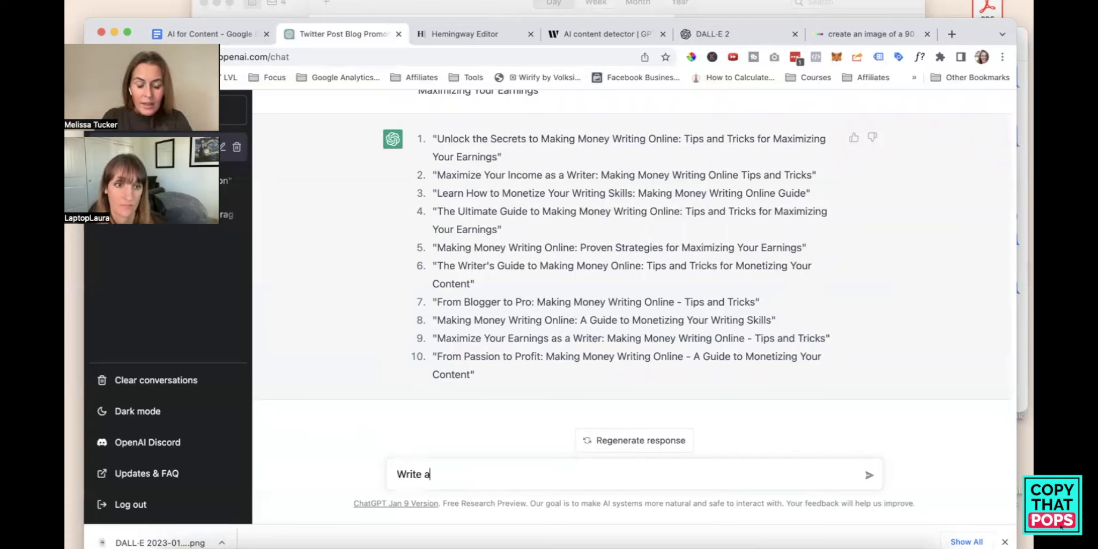
type("Pinterest Pi")
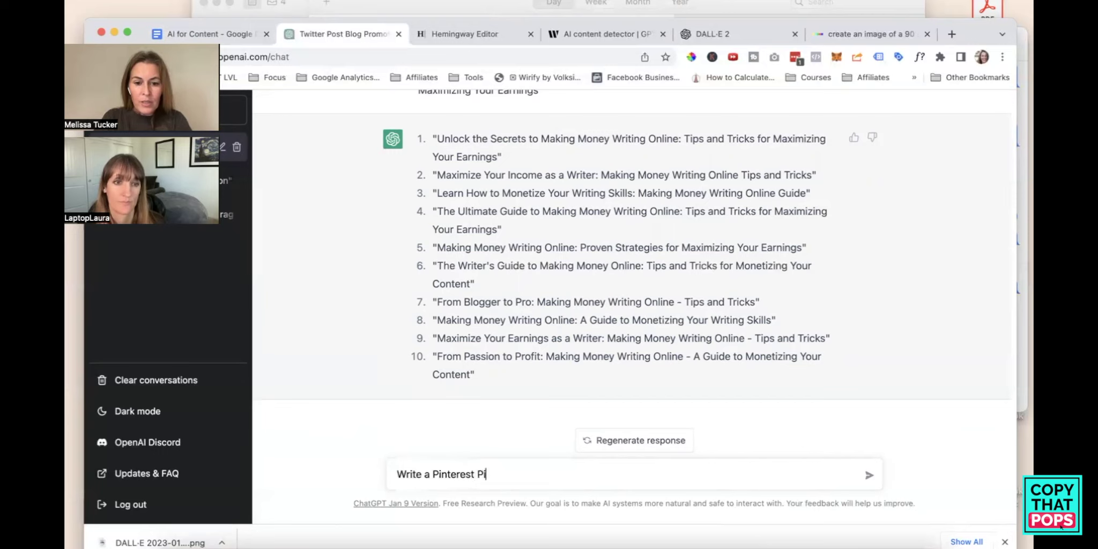
type("n Description")
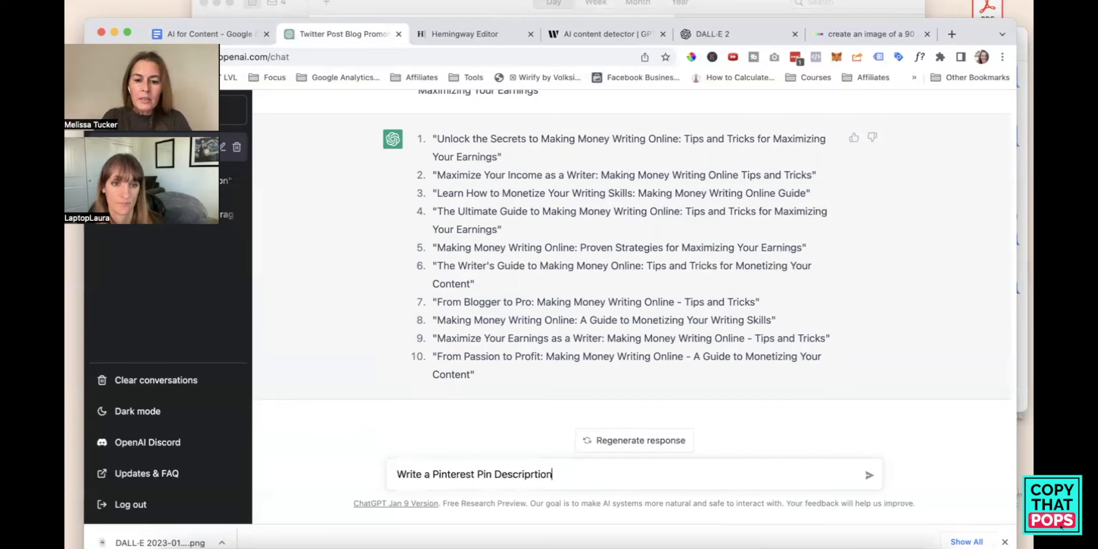
key("BackSpace")
key("BackSpace")
type("on")
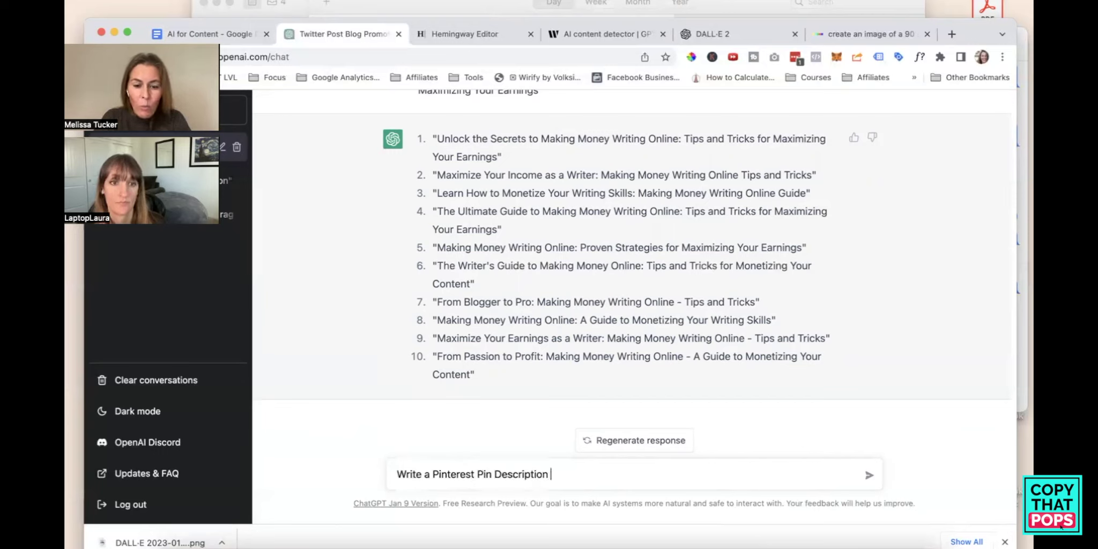
key("super+v")
key("Return")
scroll(509, 221, "up", 3)
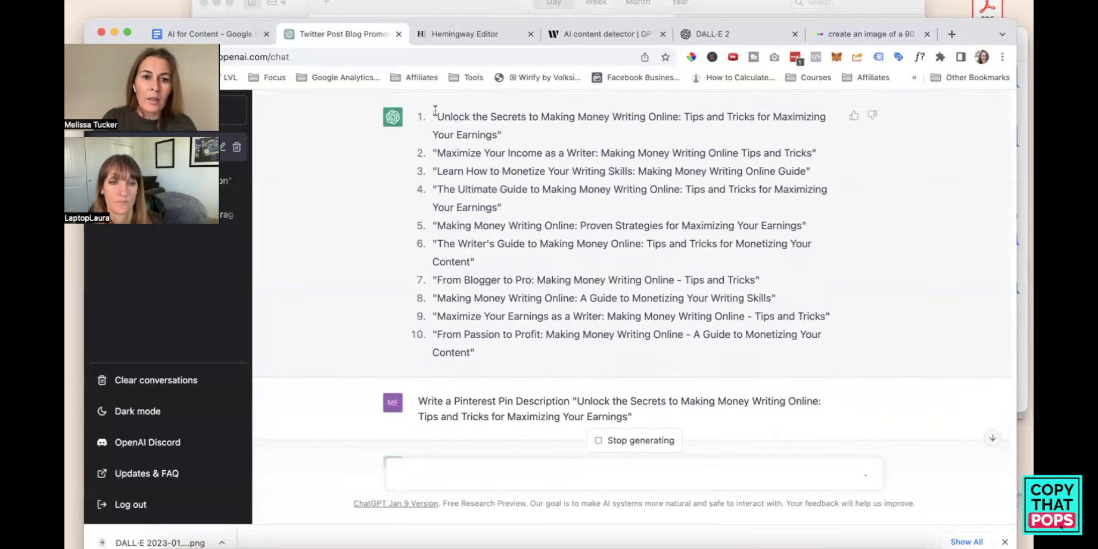
left_click_drag(434, 113, 534, 370)
key("super+c")
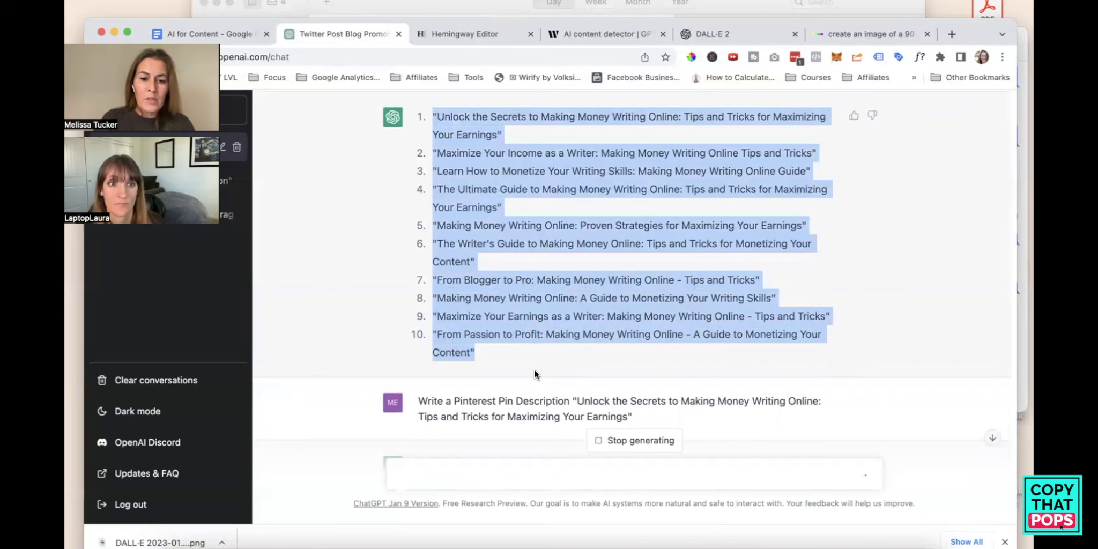
Add a 'Pinterest Pin titles:' heading after the blog post line with the ten headlines pasted below
left_click(219, 34)
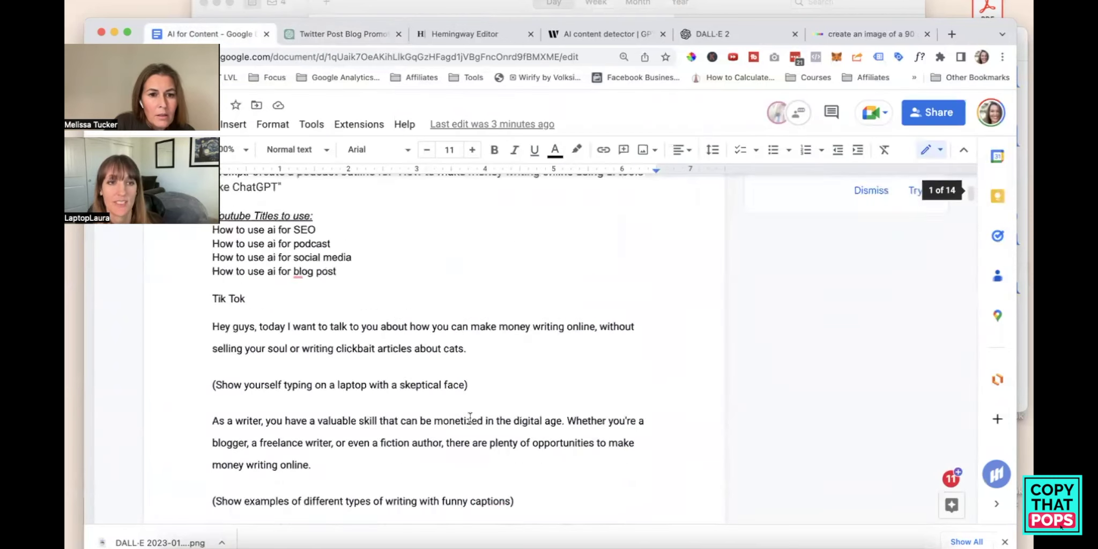
scroll(470, 417, "up", 3)
scroll(470, 417, "down", 2)
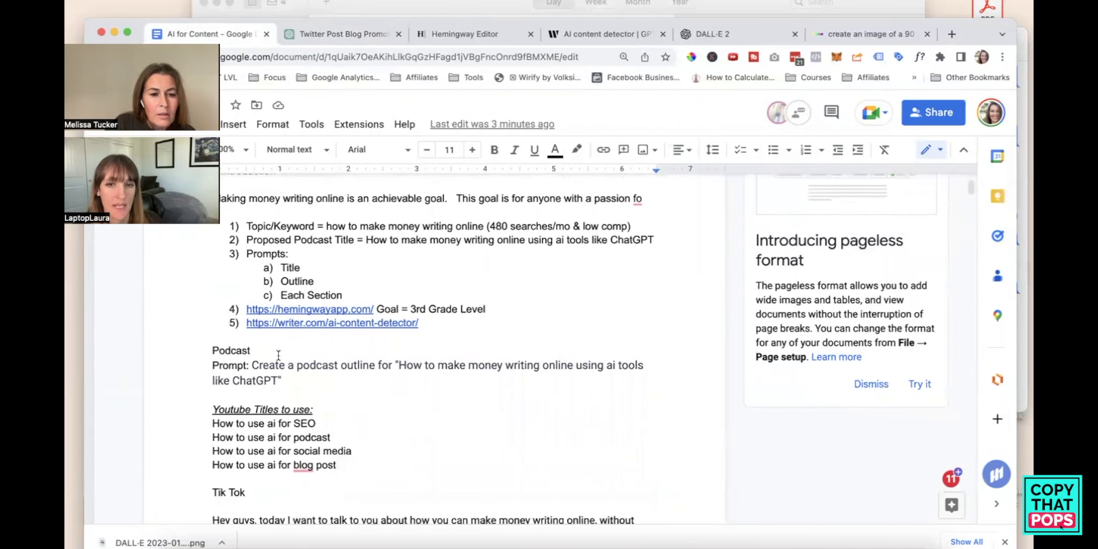
scroll(360, 434, "down", 4)
left_click(242, 292)
key("Return")
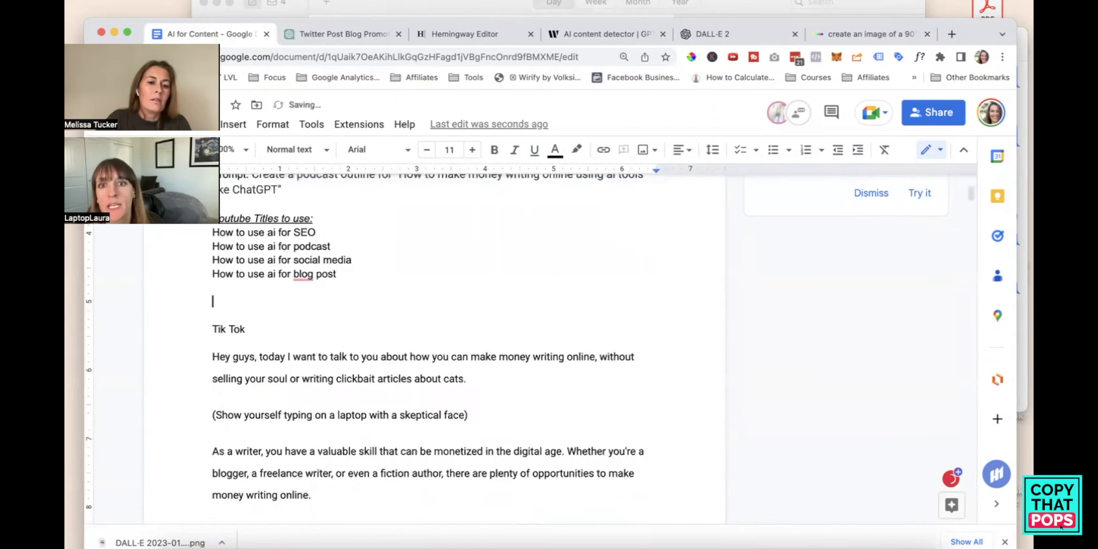
type("Pinterest")
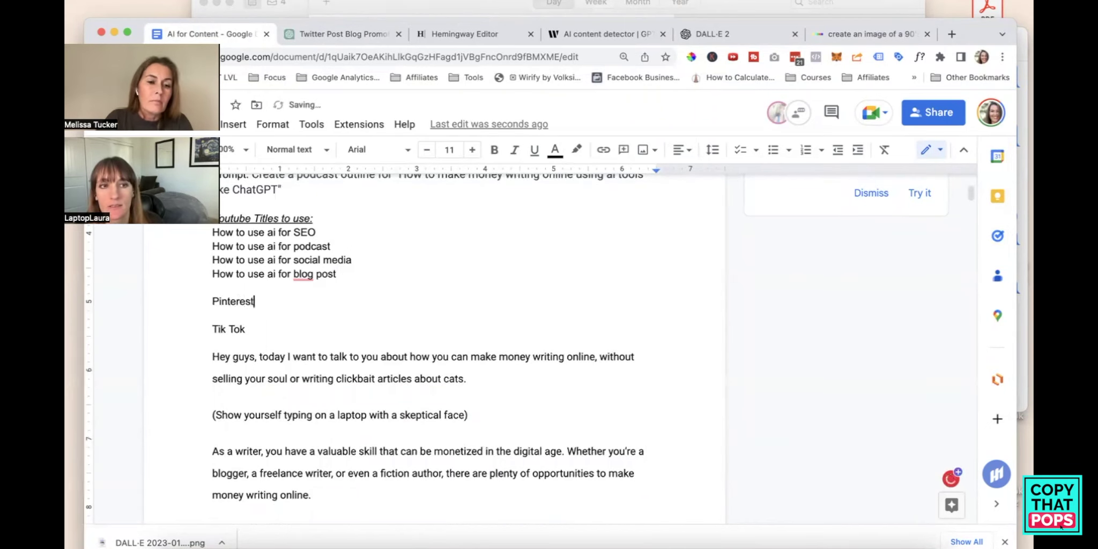
type(" titles:")
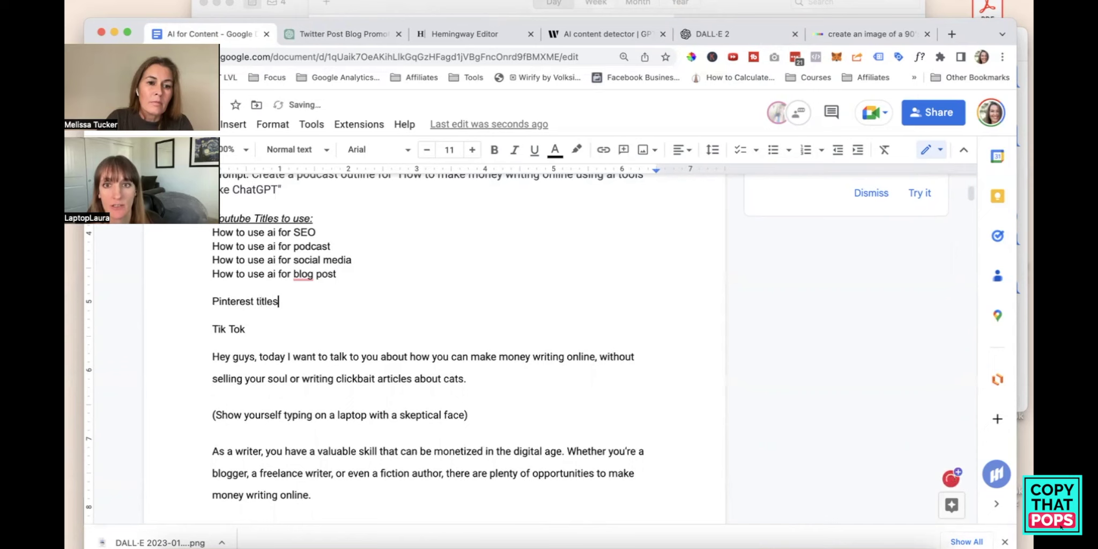
key("Return")
key("super+v")
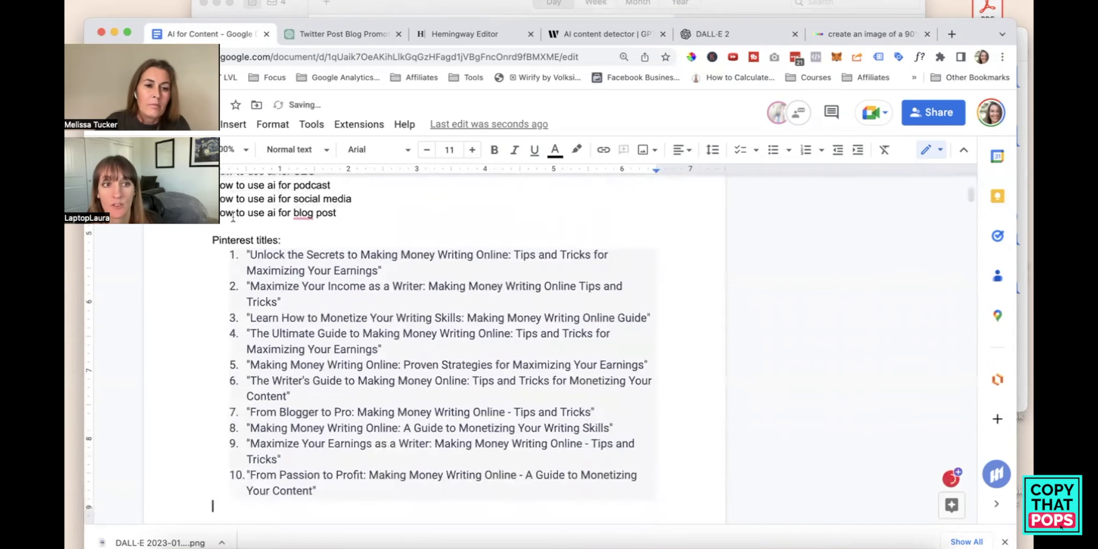
scroll(260, 271, "up", 1)
left_click(253, 268)
type("Pin")
scroll(311, 504, "down", 3)
scroll(311, 504, "down", 2)
Add a 'Description' line under the first title, discarding a stray description line
left_click(288, 476)
key("Return")
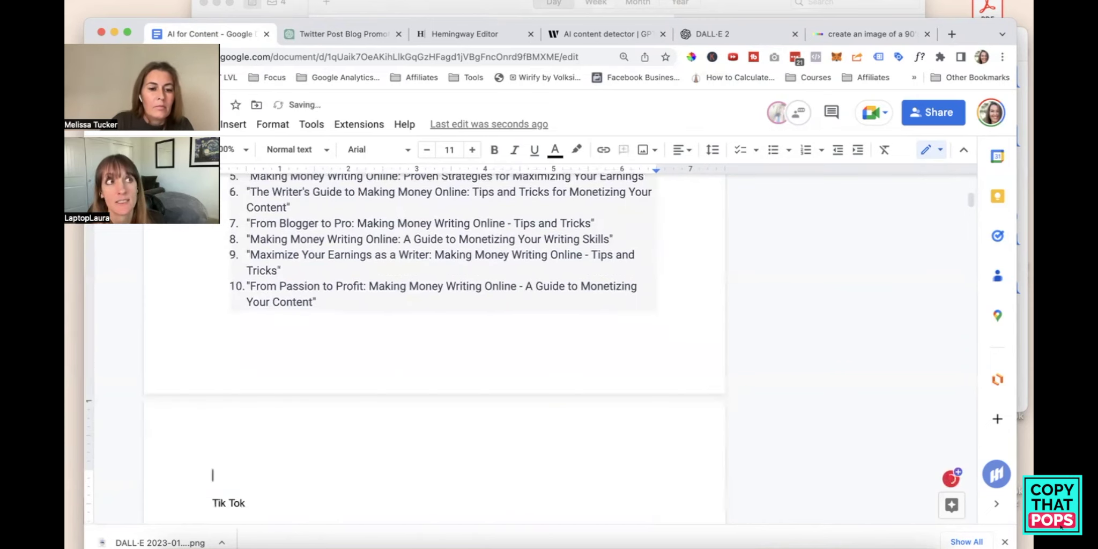
type("Pinterest Pin ")
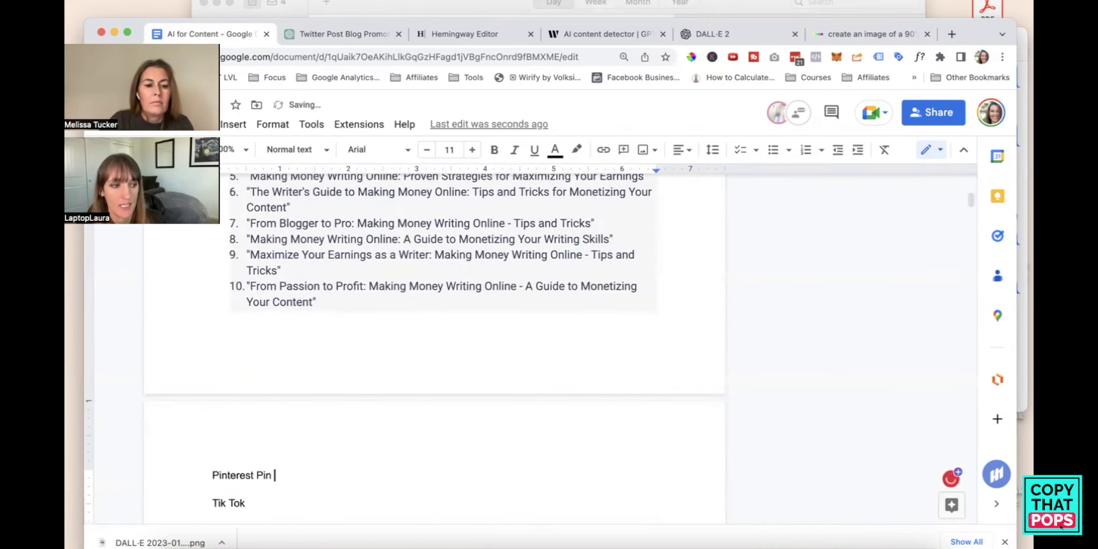
type("Description")
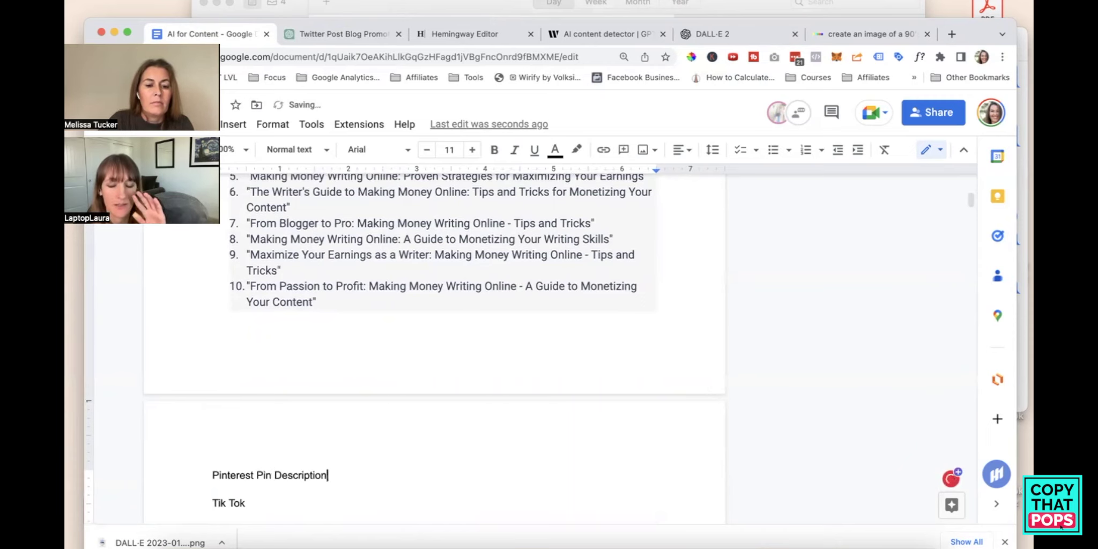
scroll(320, 358, "up", 7)
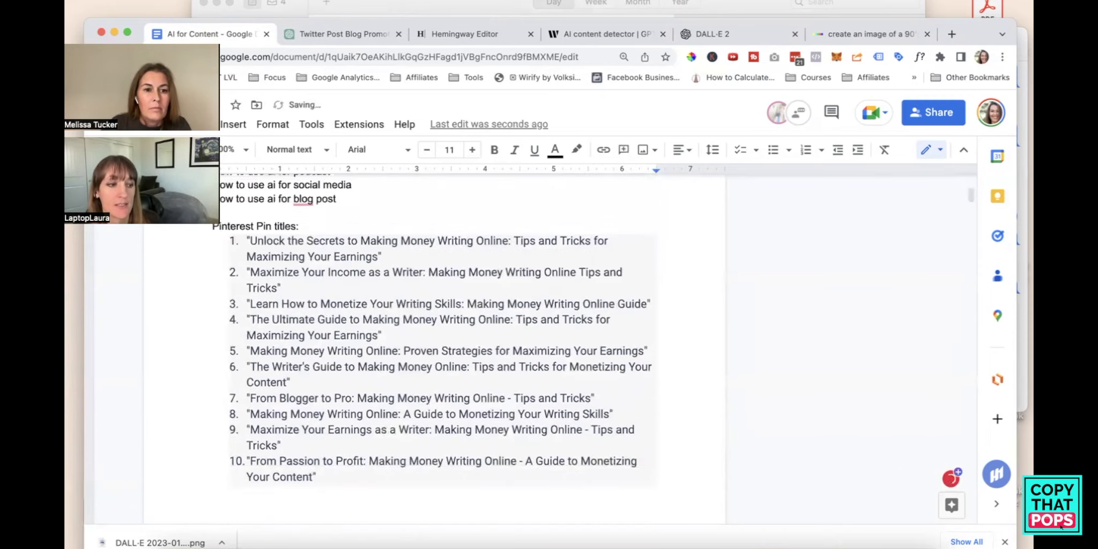
scroll(321, 358, "down", 5)
scroll(302, 502, "down", 3)
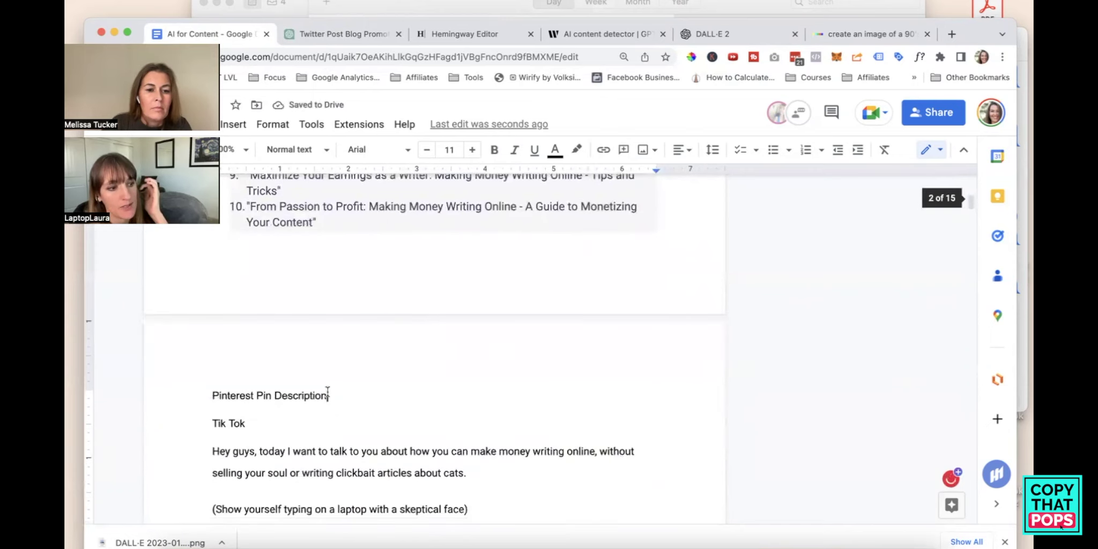
left_click_drag(337, 400, 201, 385)
key("BackSpace")
scroll(441, 274, "up", 5)
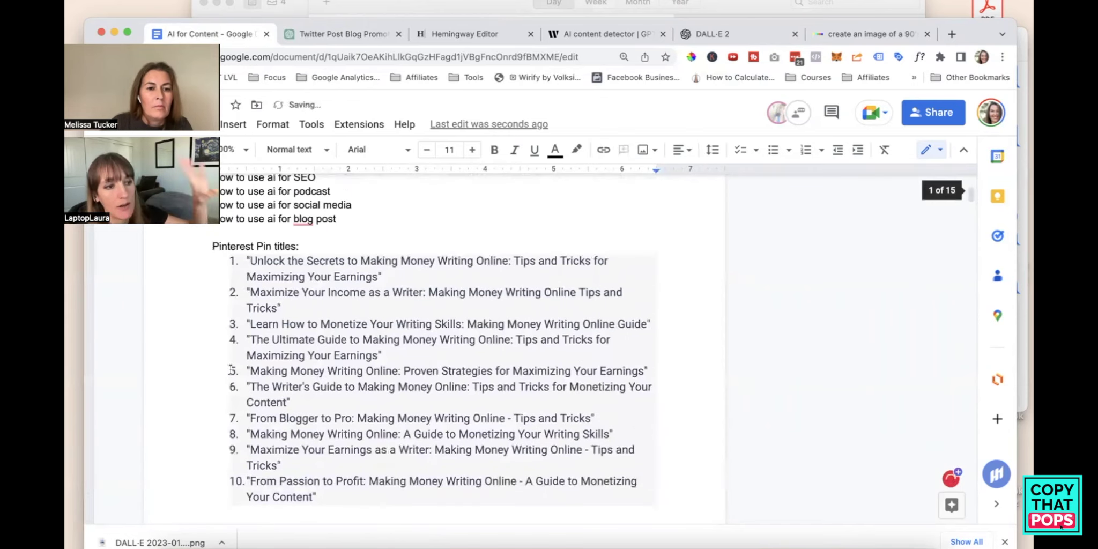
left_click(441, 274)
key("shift+Return")
key("shift+Return")
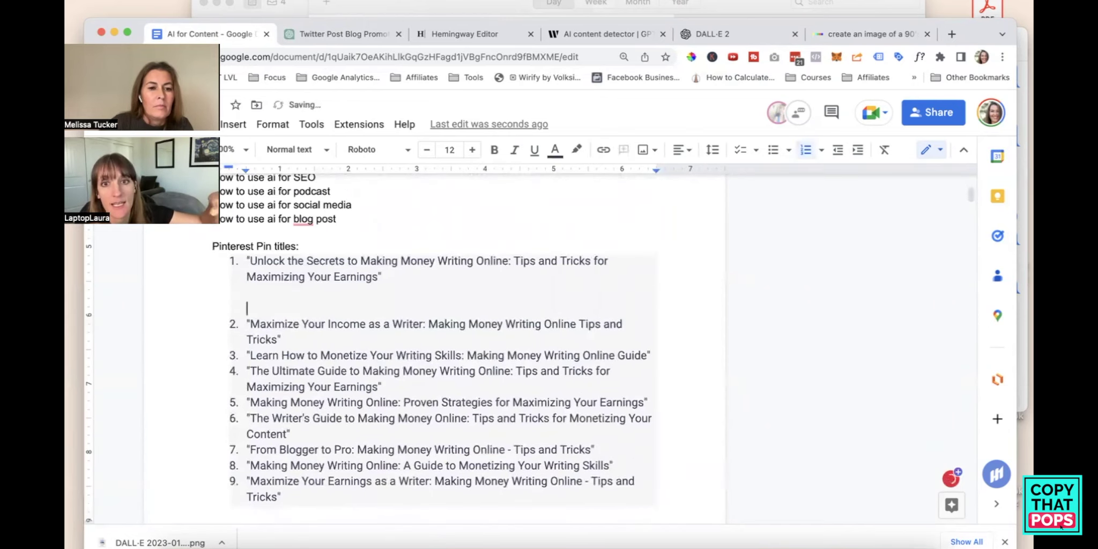
key("shift+Return")
type("Descr")
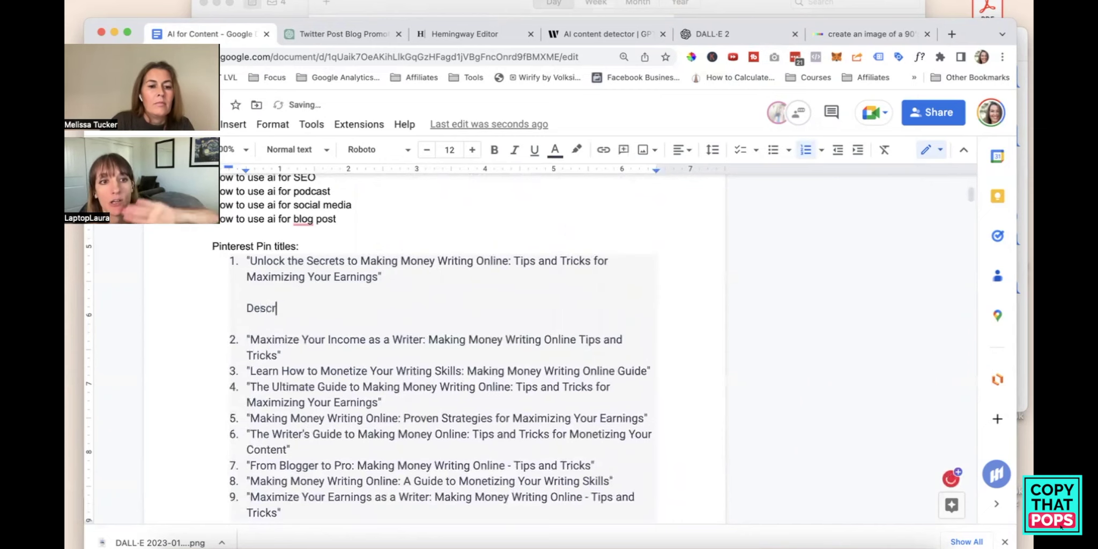
type("iption")
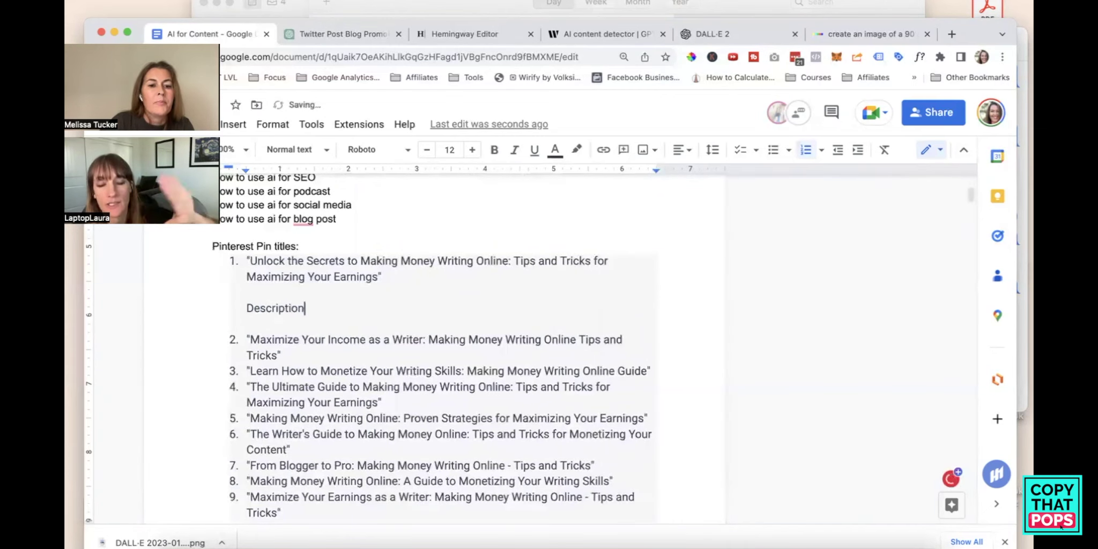
Regenerate the pin description for the first headline and copy the new reply
left_click(349, 34)
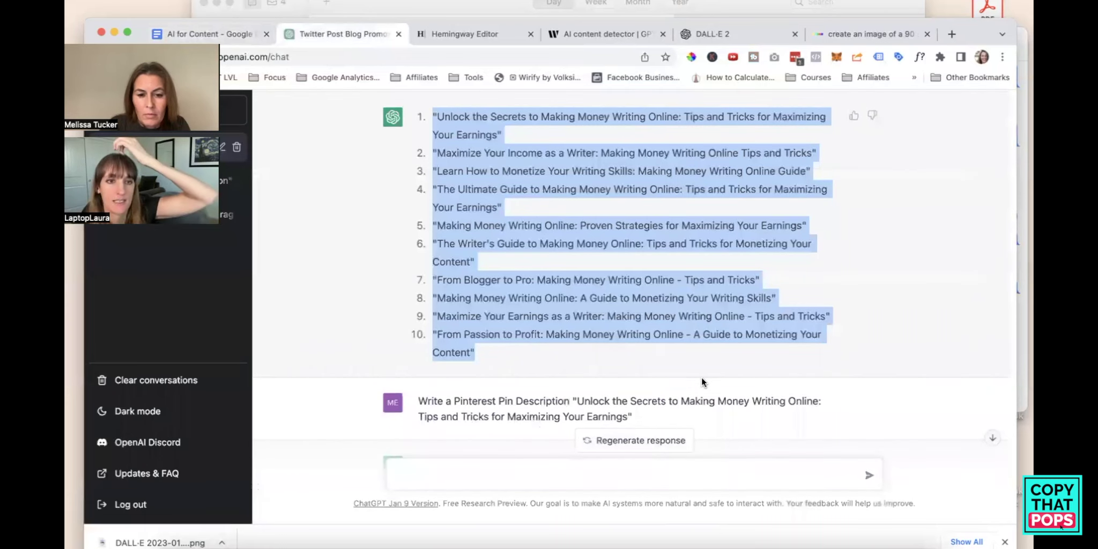
left_click(915, 467)
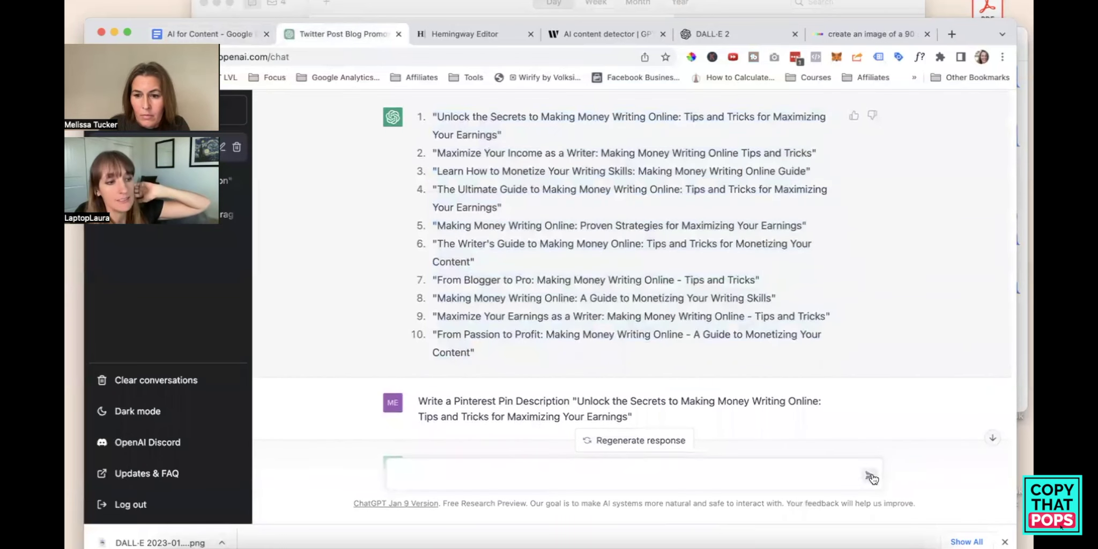
left_click(643, 443)
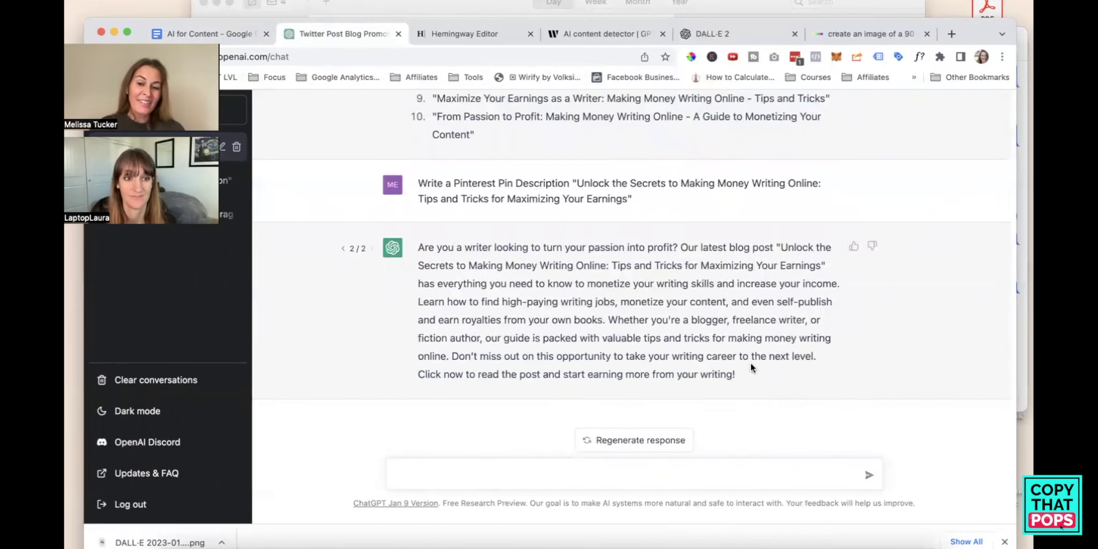
left_click_drag(740, 374, 418, 248)
key("super+c")
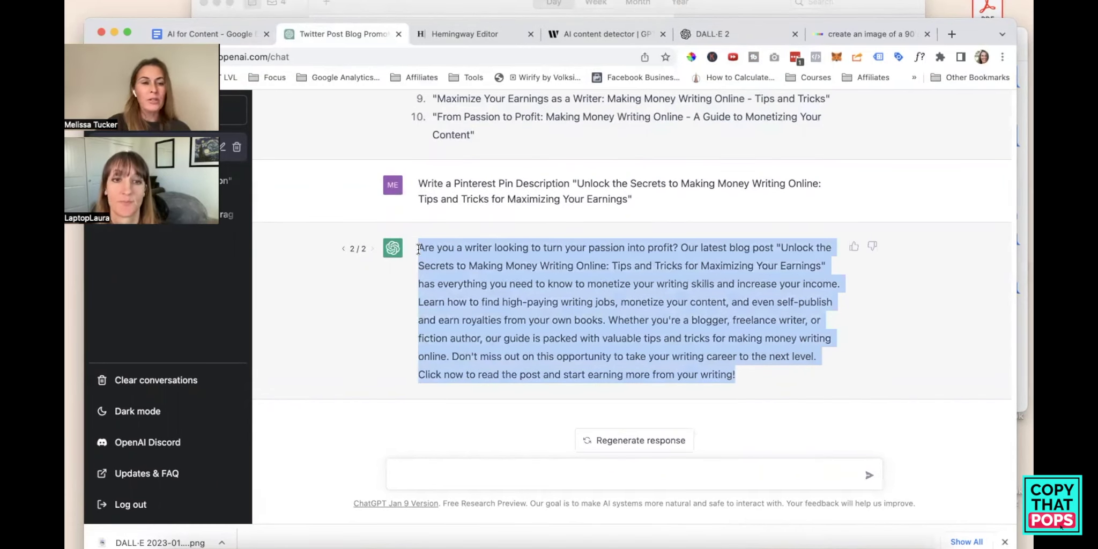
left_click(227, 32)
Paste the ChatGPT pin description after 'Description:' under the first Pinterest title
left_click(347, 310)
type(":")
key("super+v")
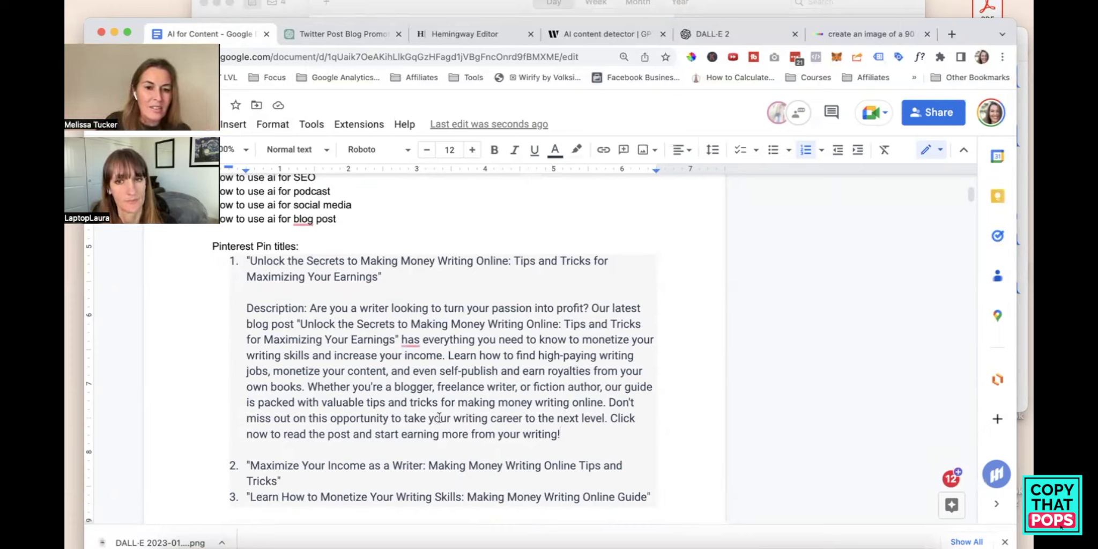
left_click(582, 436)
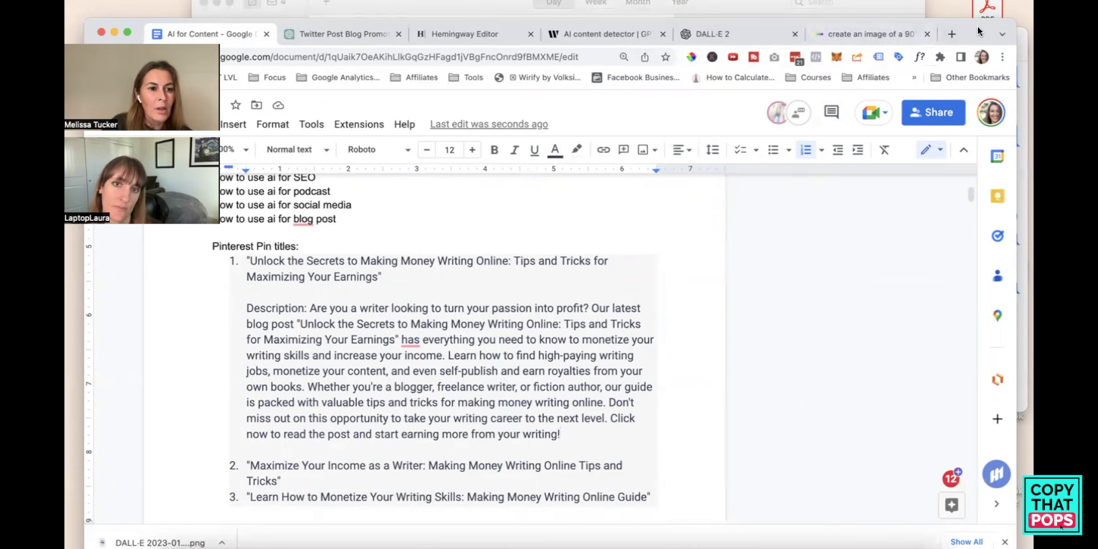
Start a new pin via Create > Create Pin and focus its title field
left_click_drag(977, 26, 976, 14)
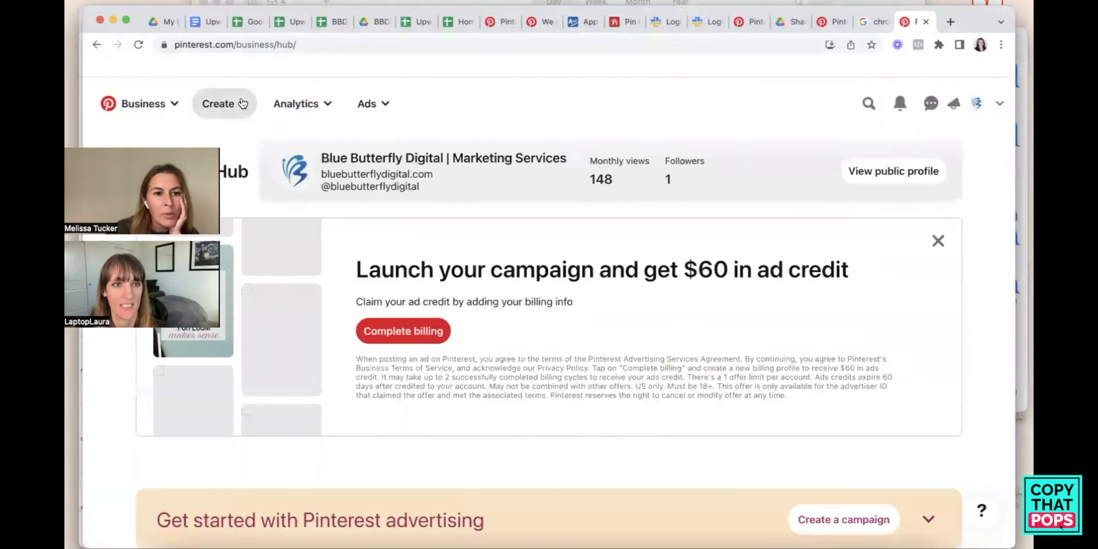
left_click(242, 104)
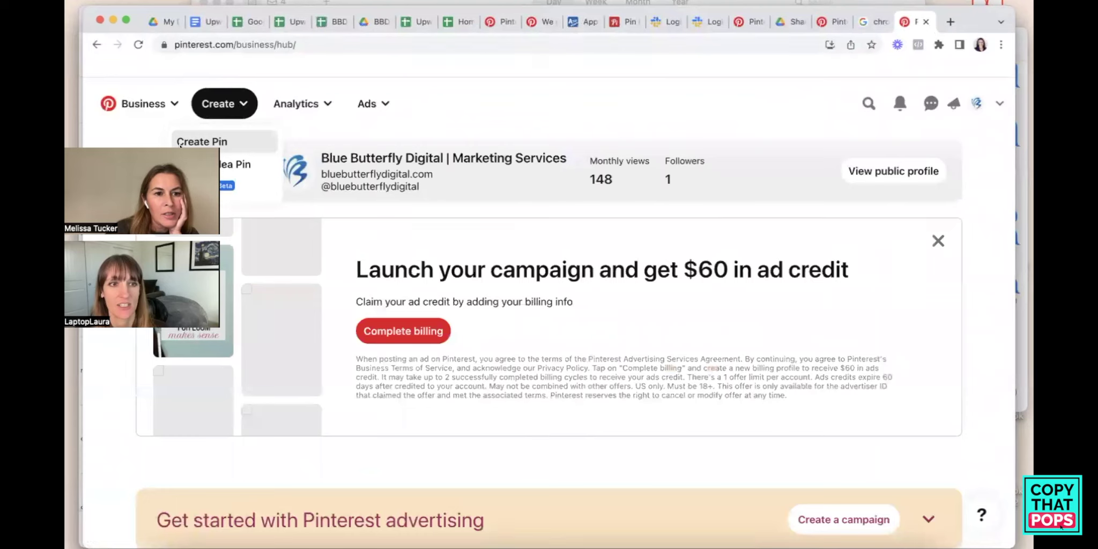
left_click(218, 142)
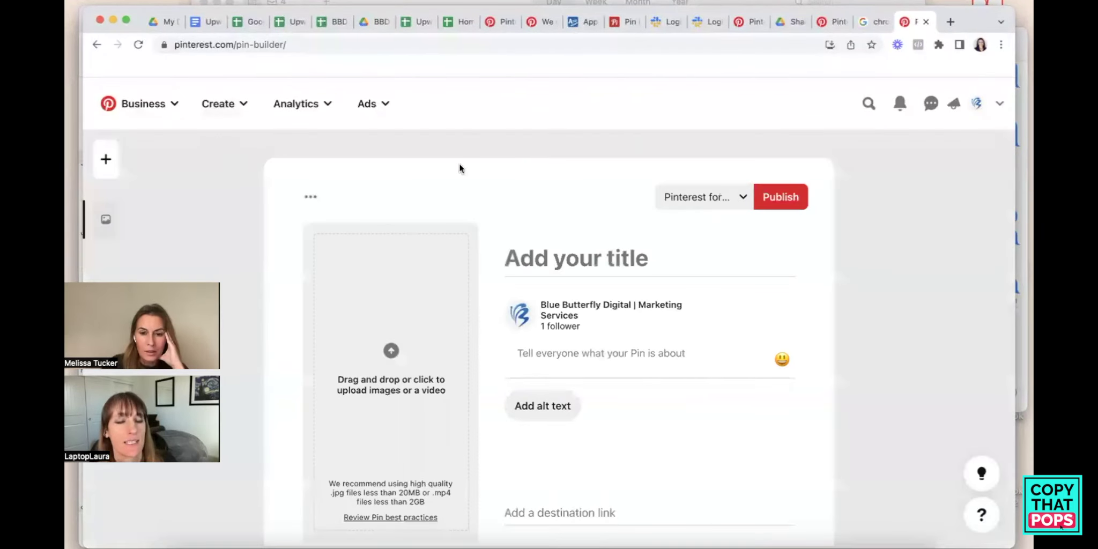
left_click_drag(967, 20, 972, 0)
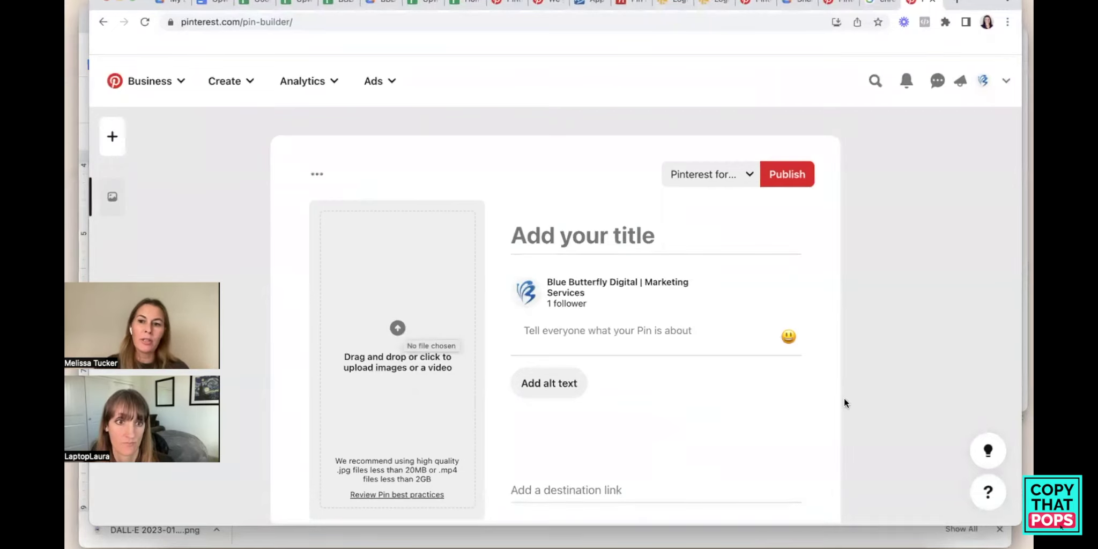
scroll(407, 321, "down", 2)
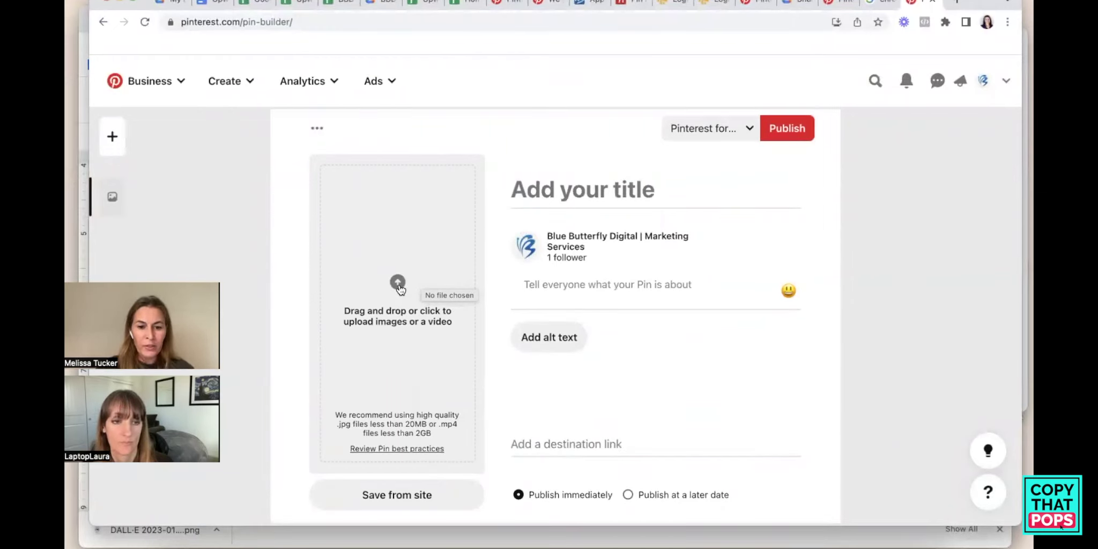
left_click(685, 194)
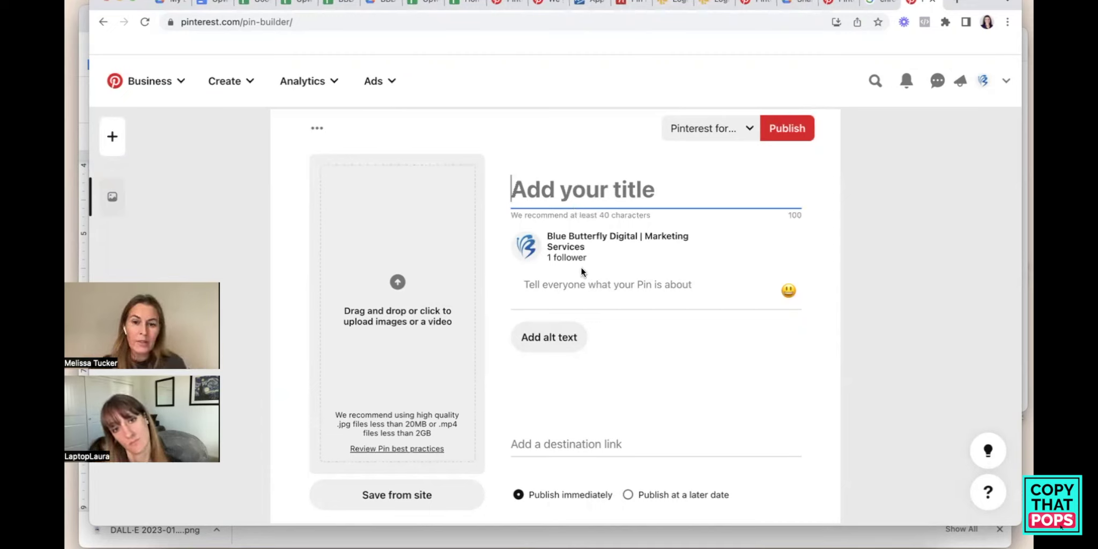
Move into the pin's description field and open the alt-text field
left_click(531, 304)
left_click(525, 281)
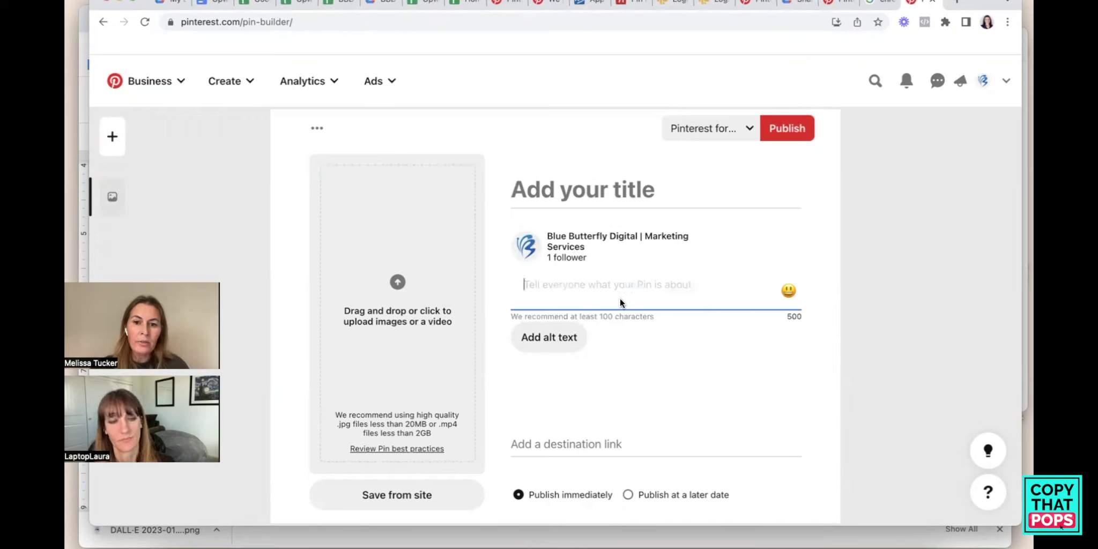
left_click(560, 338)
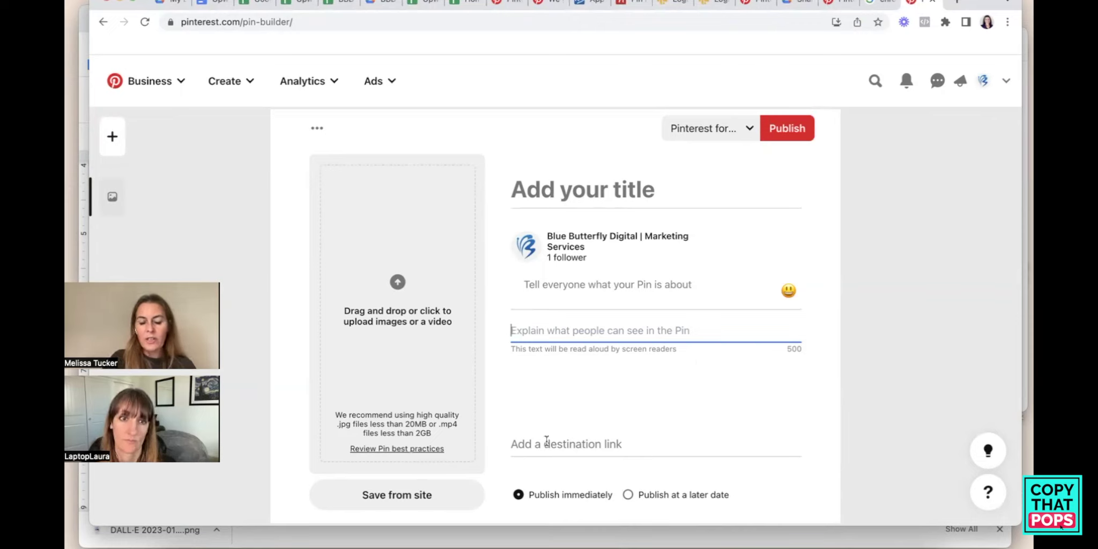
Set the pin to publish later, on 01/17/2023 at 12:00 PM
left_click(635, 499)
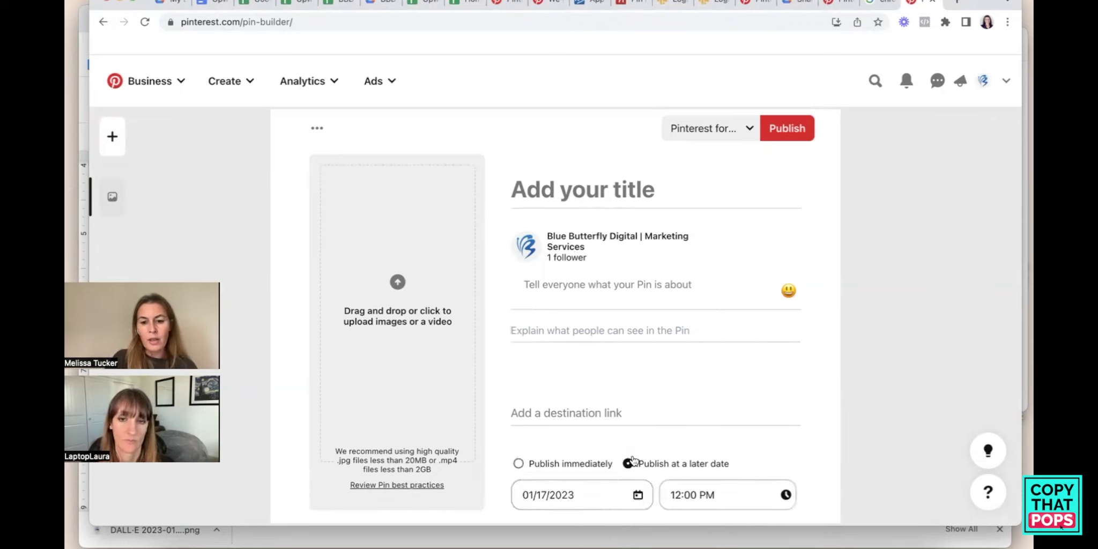
scroll(784, 506, "down", 2)
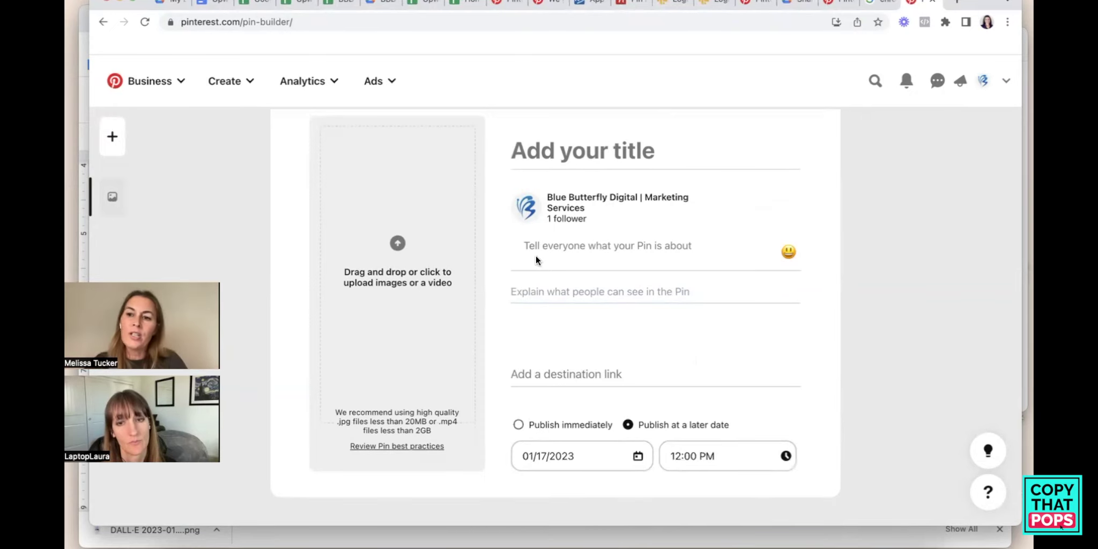
scroll(535, 254, "up", 4)
scroll(535, 256, "down", 4)
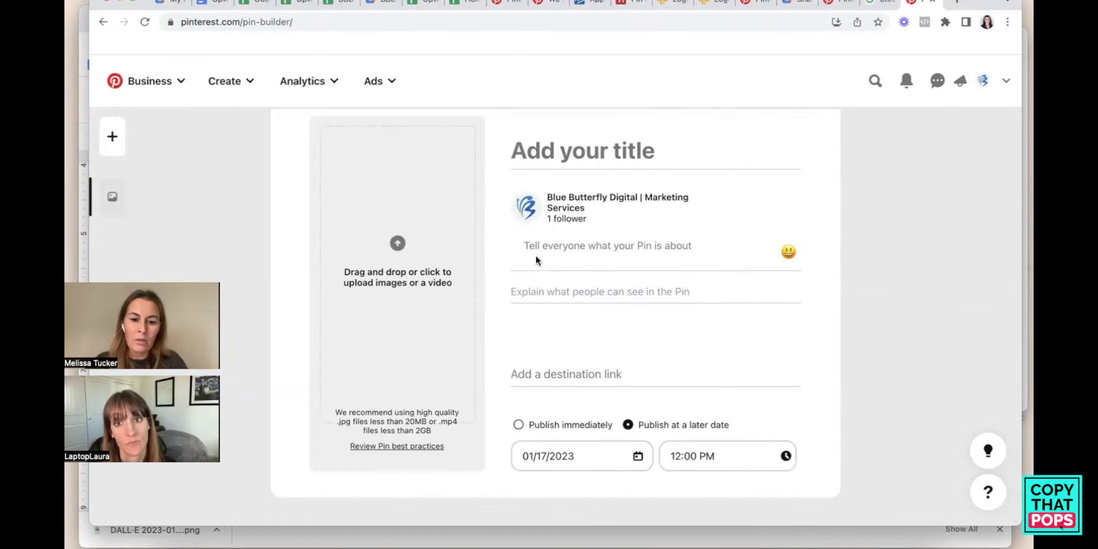
scroll(535, 255, "up", 4)
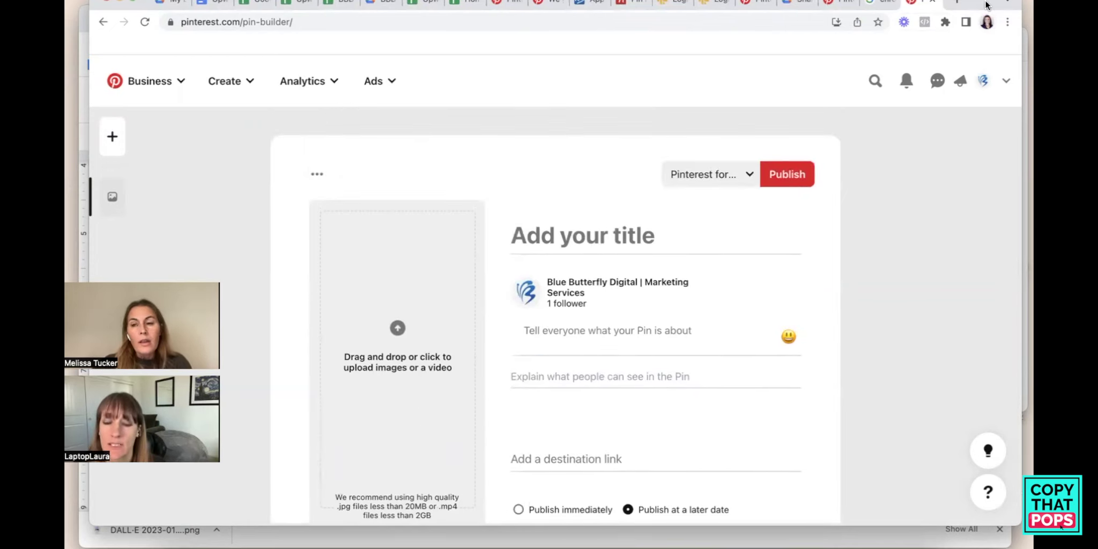
scroll(642, 409, "down", 4)
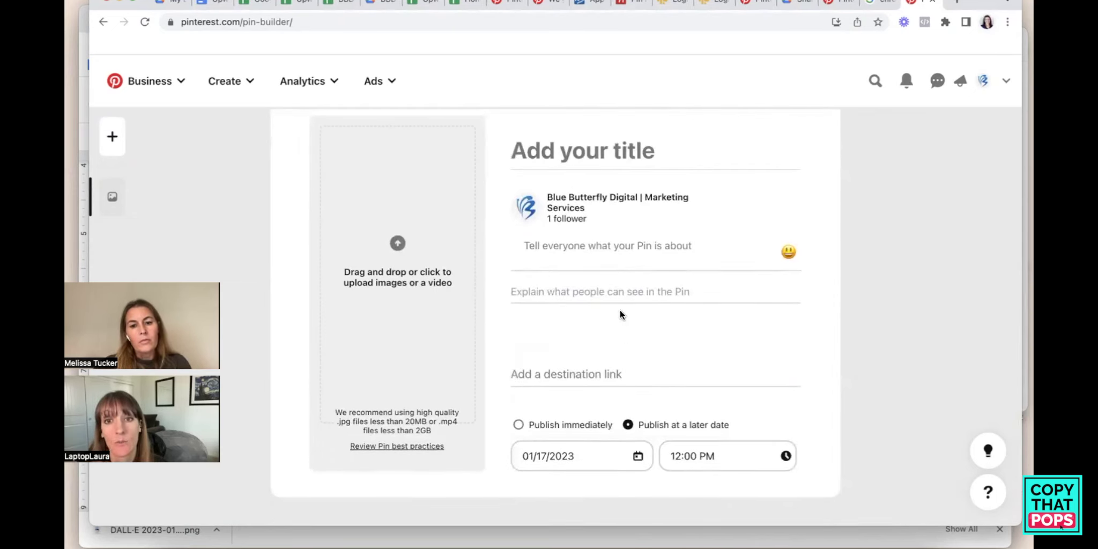
left_click(638, 257)
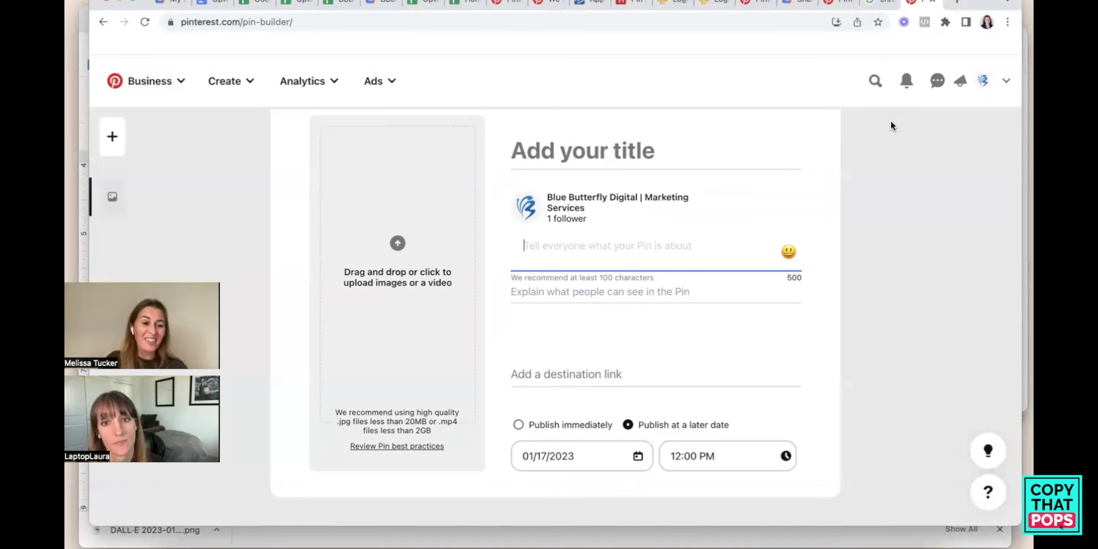
left_click(986, 23)
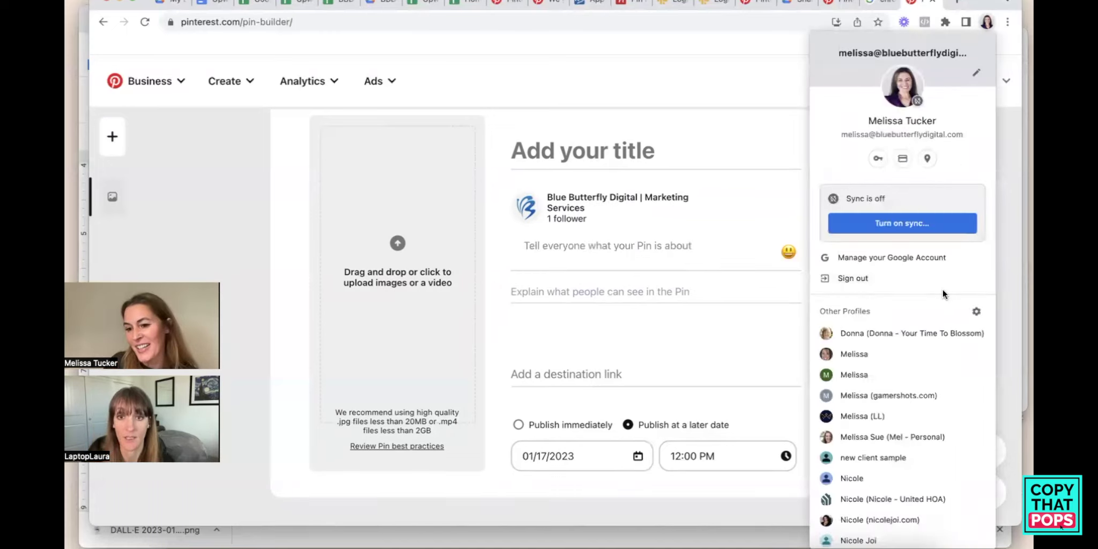
left_click(921, 434)
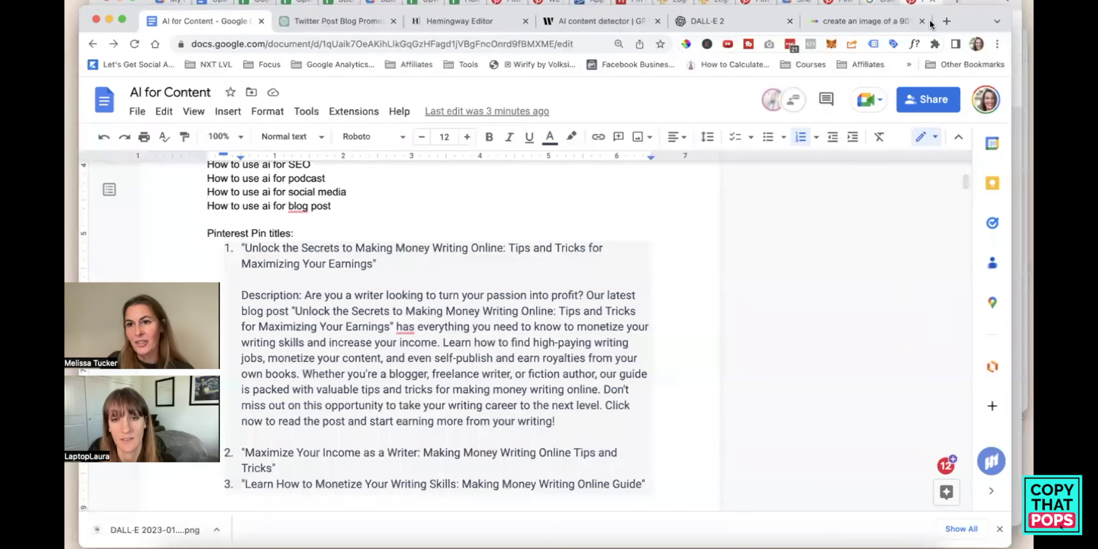
scroll(390, 356, "down", 2)
scroll(390, 356, "up", 5)
scroll(390, 355, "down", 20)
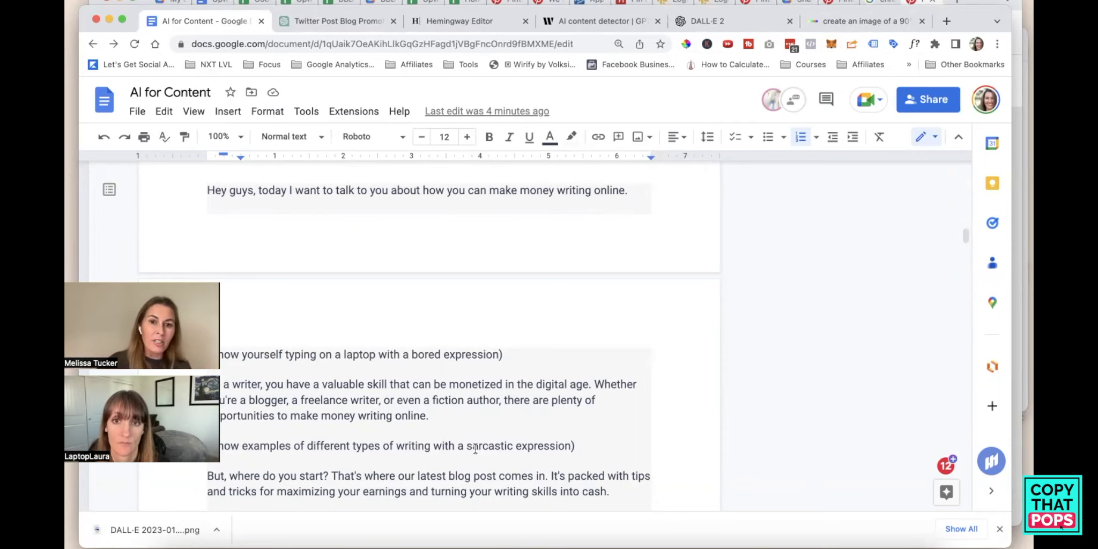
scroll(498, 282, "up", 15)
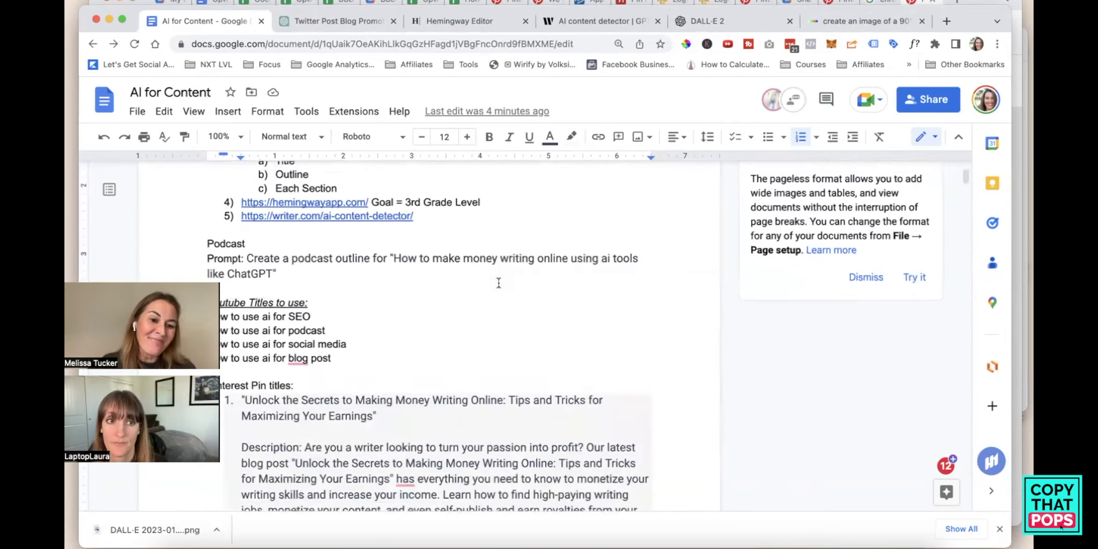
scroll(498, 282, "down", 2)
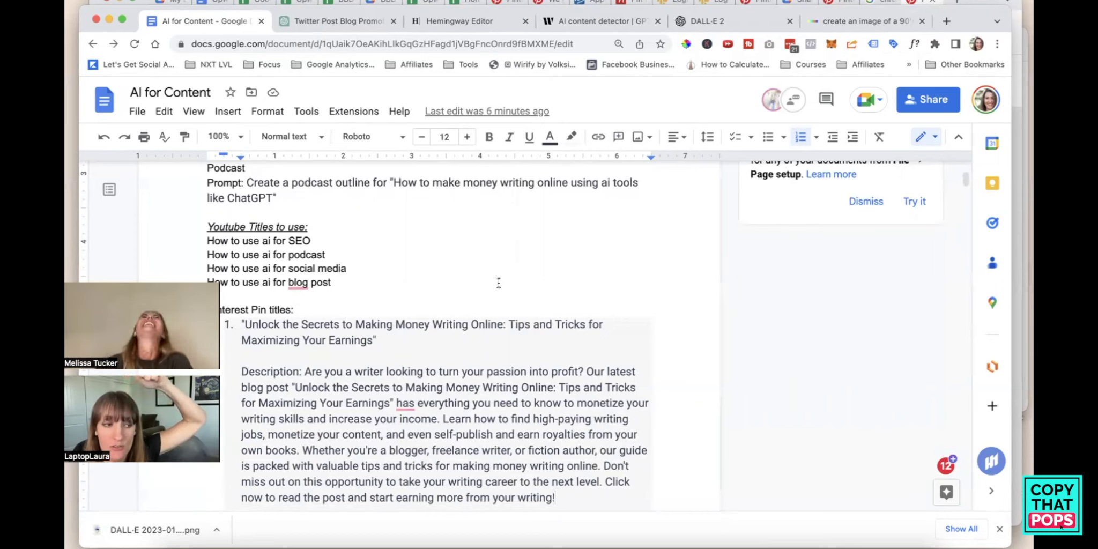
scroll(614, 188, "down", 20)
scroll(614, 187, "down", 20)
scroll(605, 167, "down", 15)
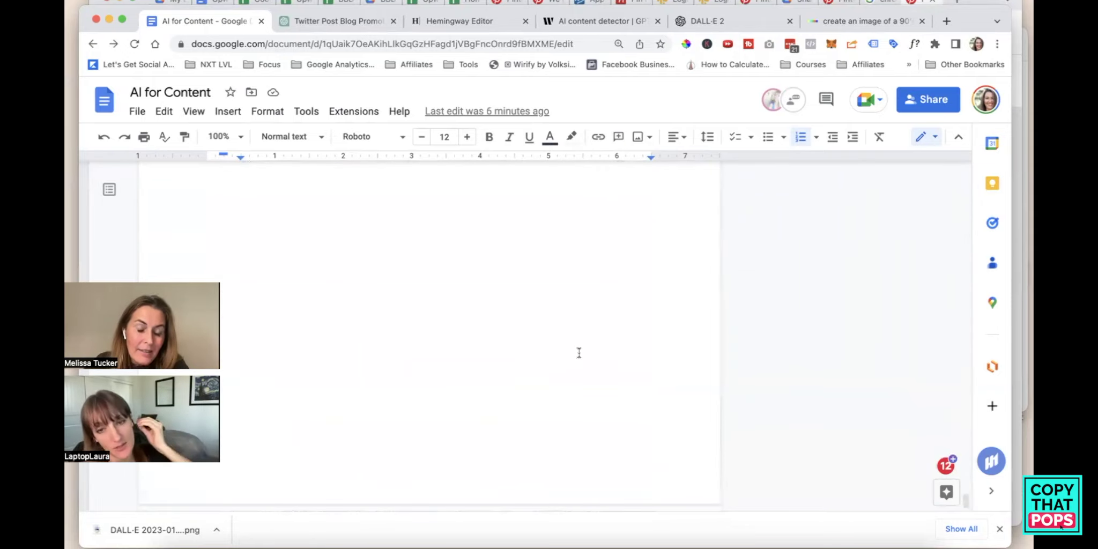
scroll(579, 350, "down", 5)
scroll(578, 350, "up", 1)
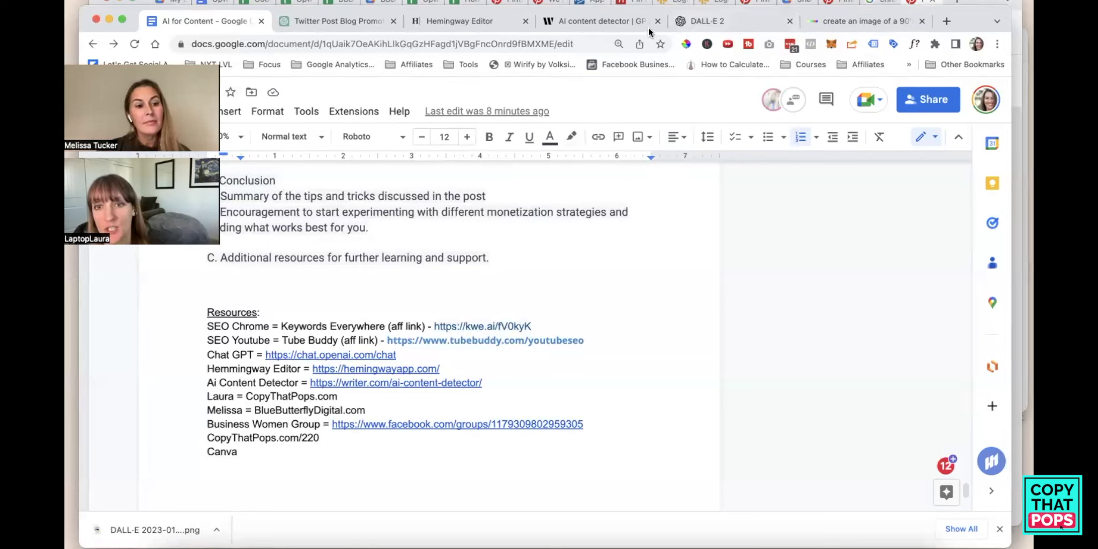
Insert a new 'ctp/221' line right after CopyThatPops.com/220, above Canva
left_click(344, 439)
key("Return")
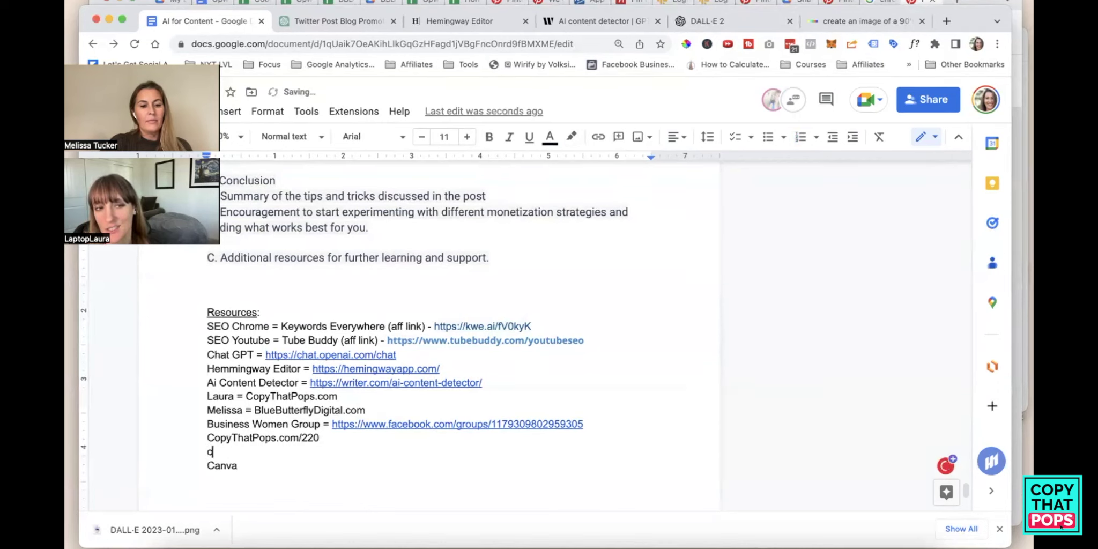
type("ctp/22")
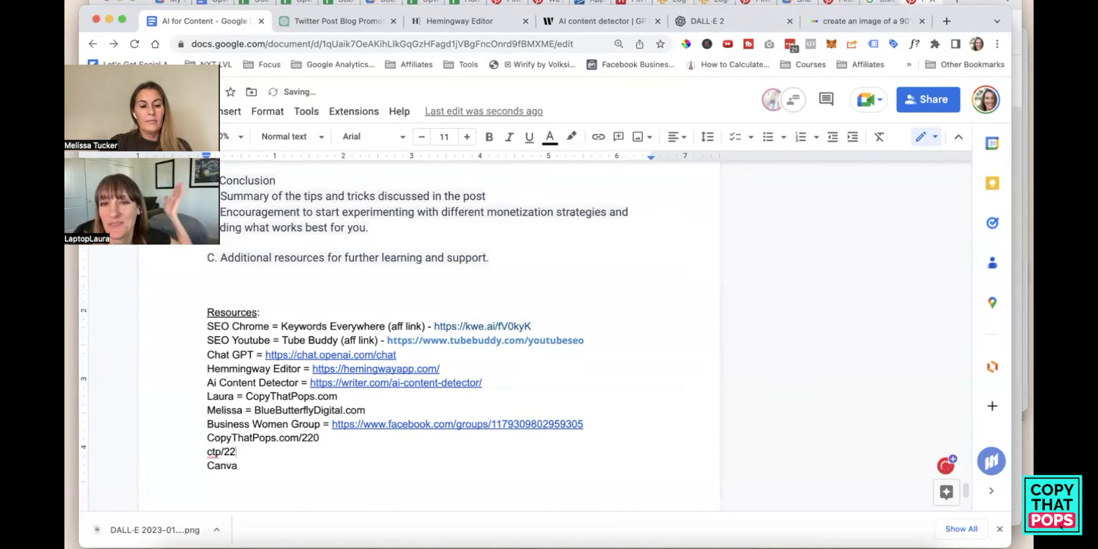
type("1")
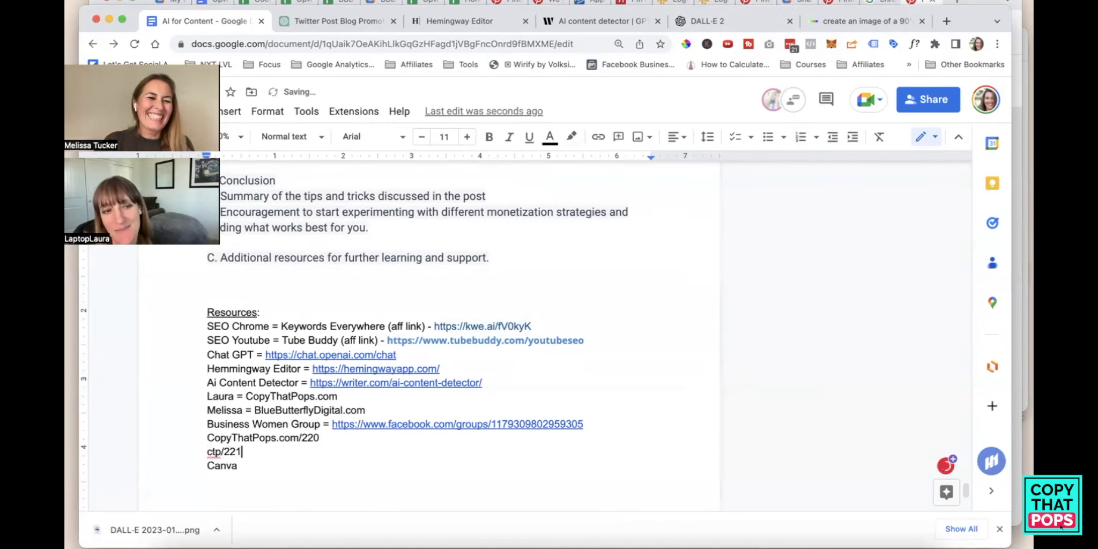